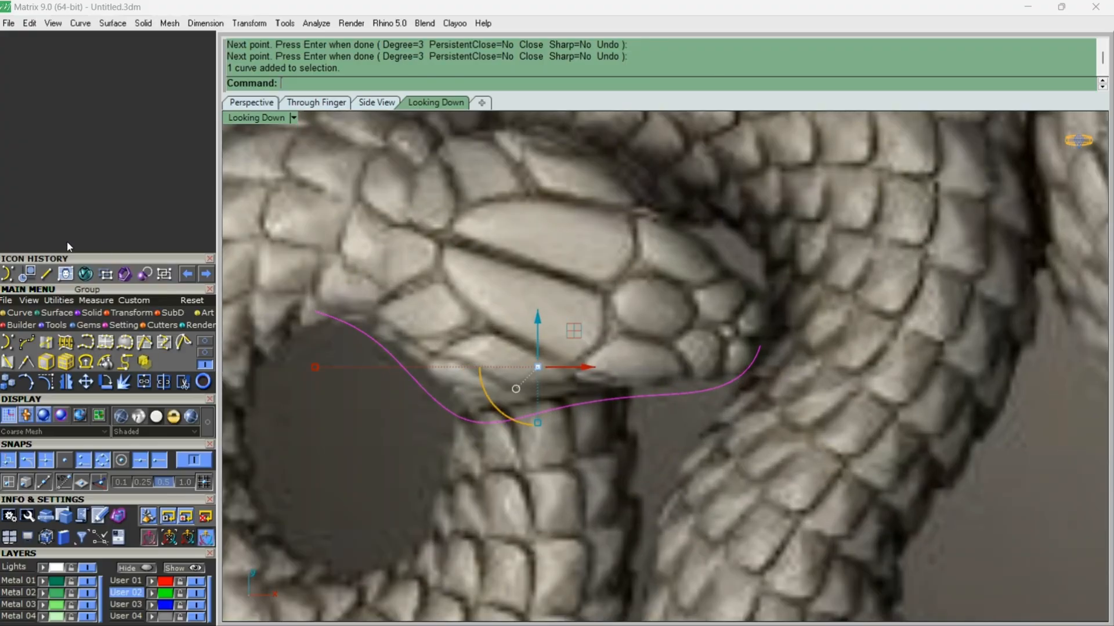
Step: Turn on the head curve's control points and move its middle points closer to the lower edge of the snake's head
left_click(47, 381)
scroll(696, 376, "up", 2)
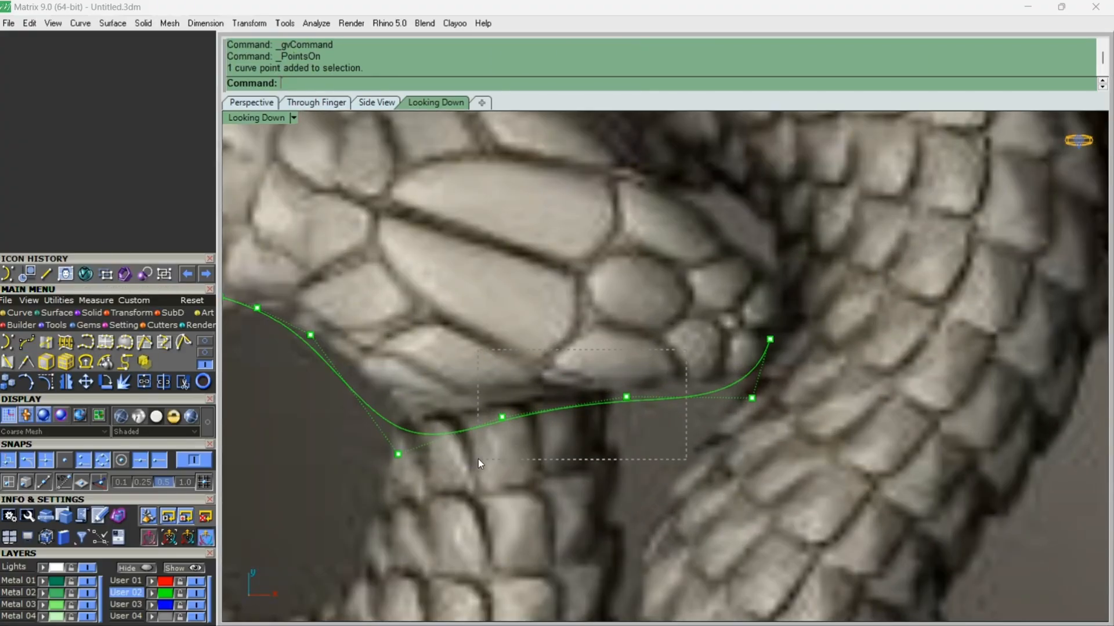
left_click(543, 428)
left_click(582, 325)
left_click_drag(570, 450, 567, 443)
left_click(671, 444)
scroll(671, 442, "down", 6)
scroll(552, 441, "up", 8)
left_click(528, 443)
left_click_drag(520, 484, 537, 455)
scroll(536, 457, "down", 6)
right_click_drag(639, 373, 633, 381)
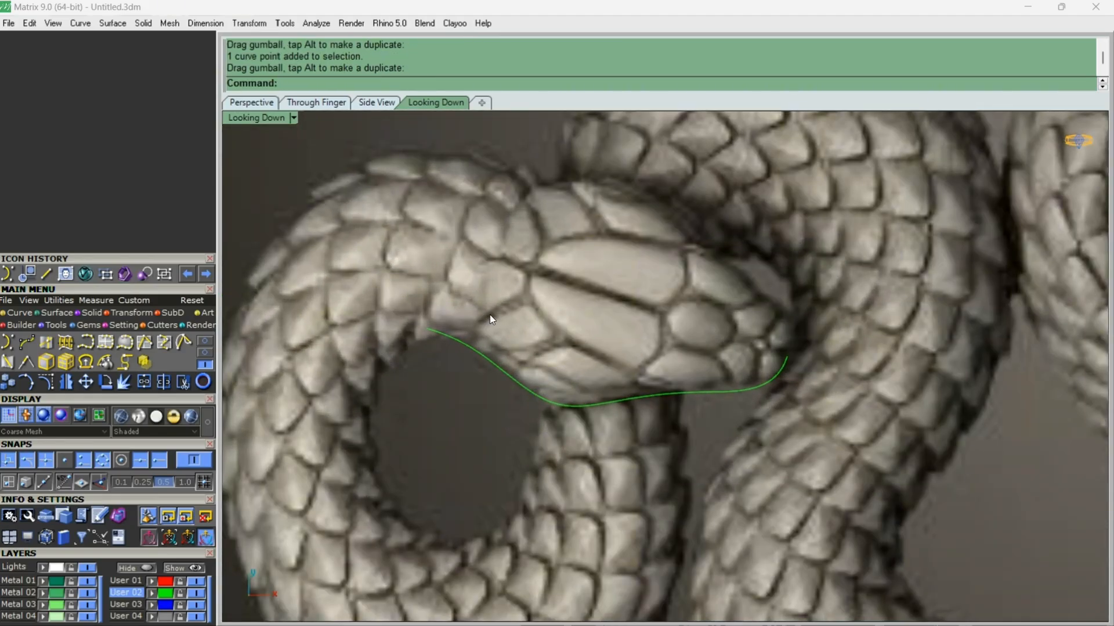
Step: Delete the two control points at the neck end of the head curve to shorten it to the head
left_click(459, 347)
scroll(458, 348, "up", 5)
left_click(27, 382)
left_click_drag(428, 293, 373, 322)
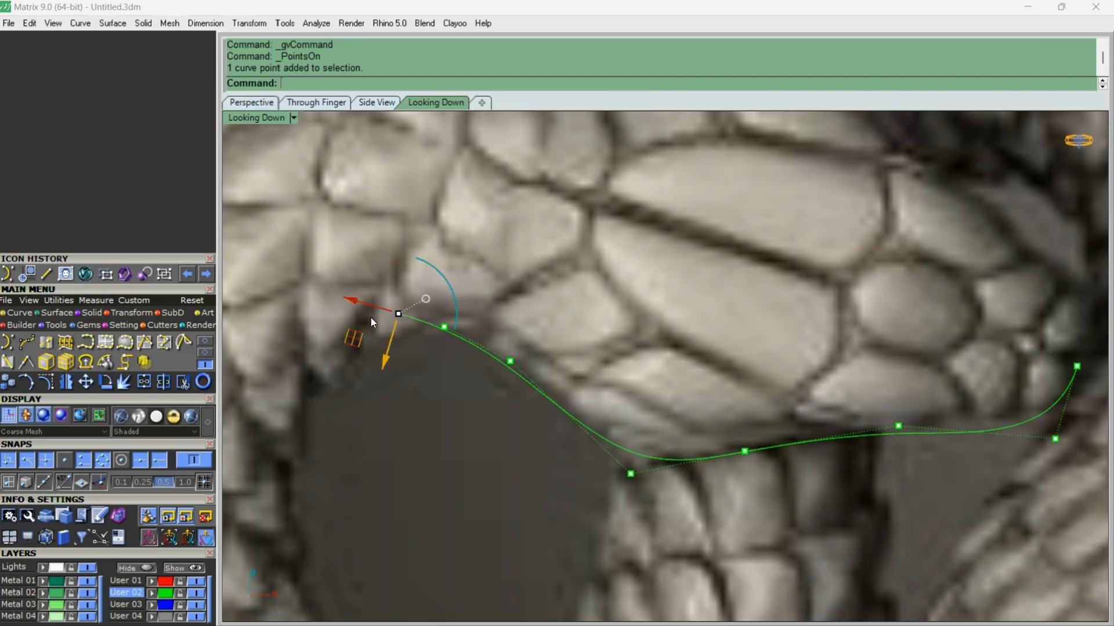
key("Delete")
right_click_drag(547, 320, 558, 317)
left_click_drag(497, 299, 426, 353)
key("Delete")
scroll(491, 325, "down", 4)
scroll(513, 342, "up", 2)
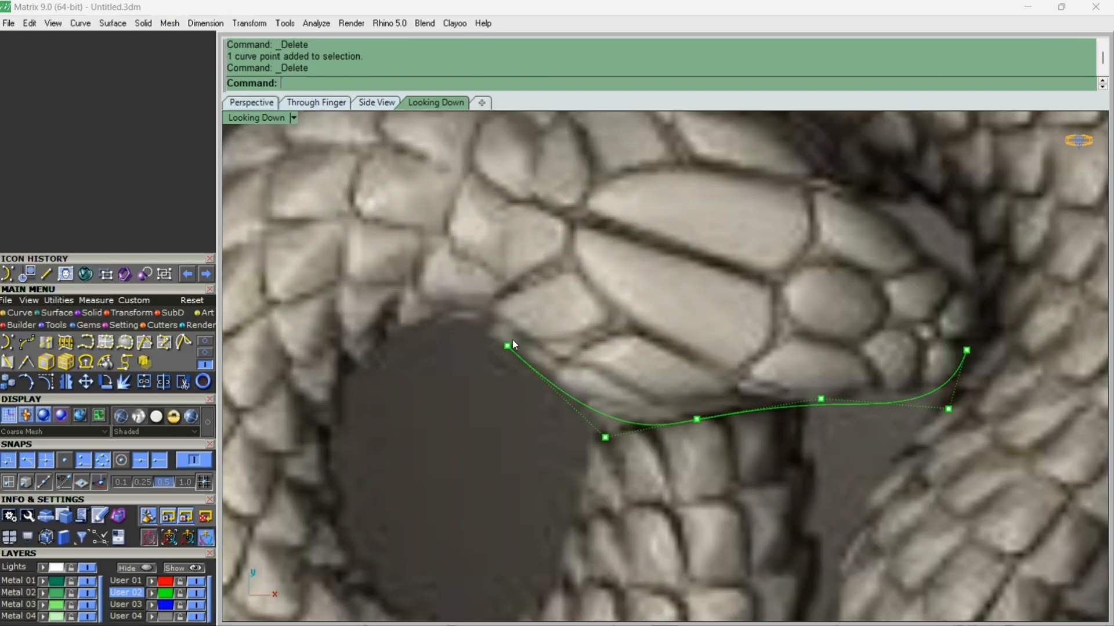
key("Escape")
Step: Move the curve's neck end point onto the corner of the head, reshape the neighbouring point, and select the curve
scroll(458, 363, "down", 6)
left_click(610, 388)
scroll(647, 345, "up", 4)
scroll(653, 354, "up", 3)
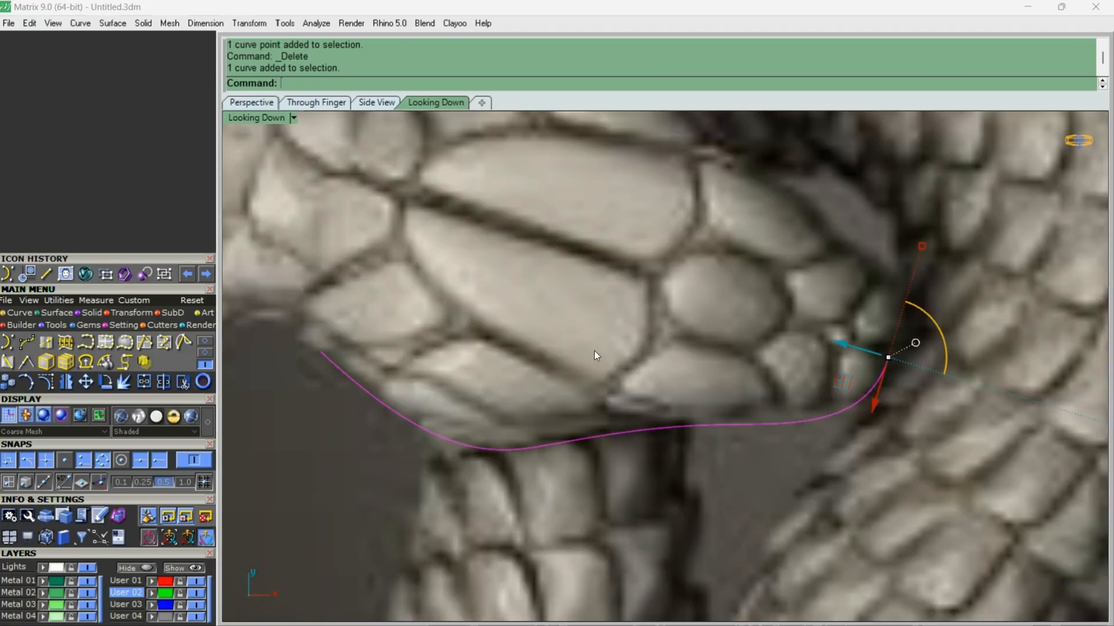
scroll(597, 356, "down", 4)
scroll(609, 359, "up", 2)
scroll(575, 401, "up", 2)
left_click(491, 381)
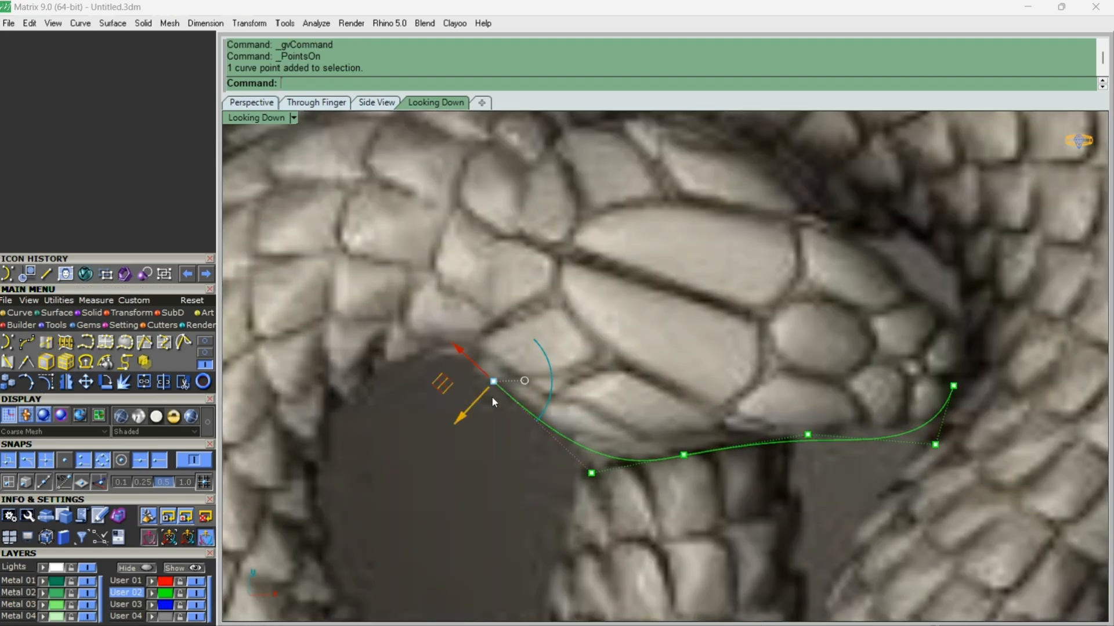
left_click_drag(491, 381, 470, 359)
left_click_drag(607, 451, 522, 477)
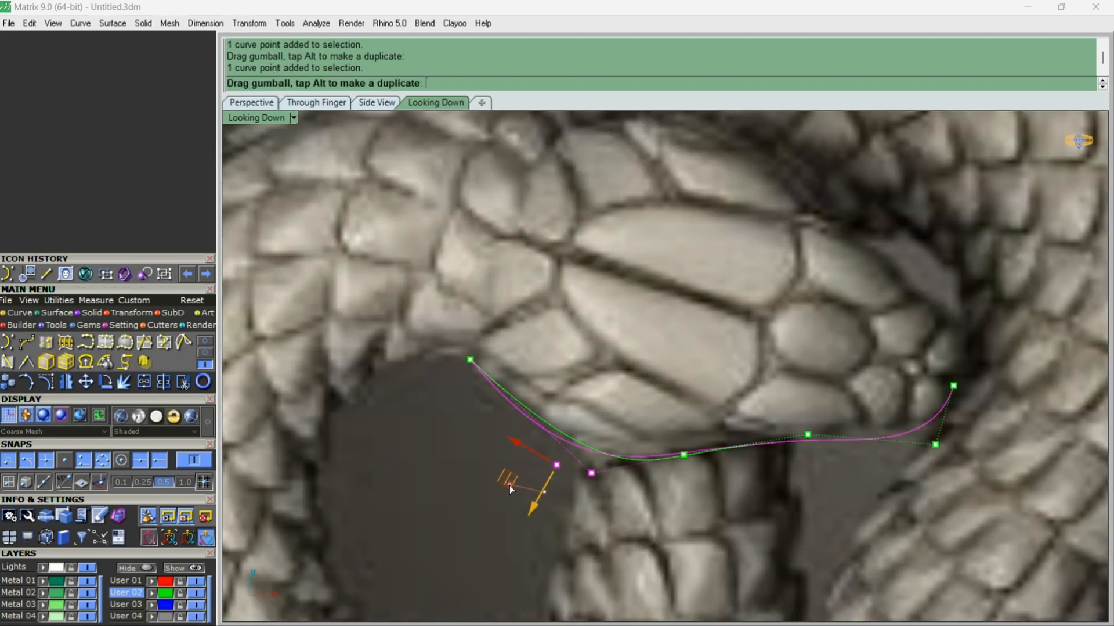
scroll(642, 383, "down", 2)
left_click(785, 406)
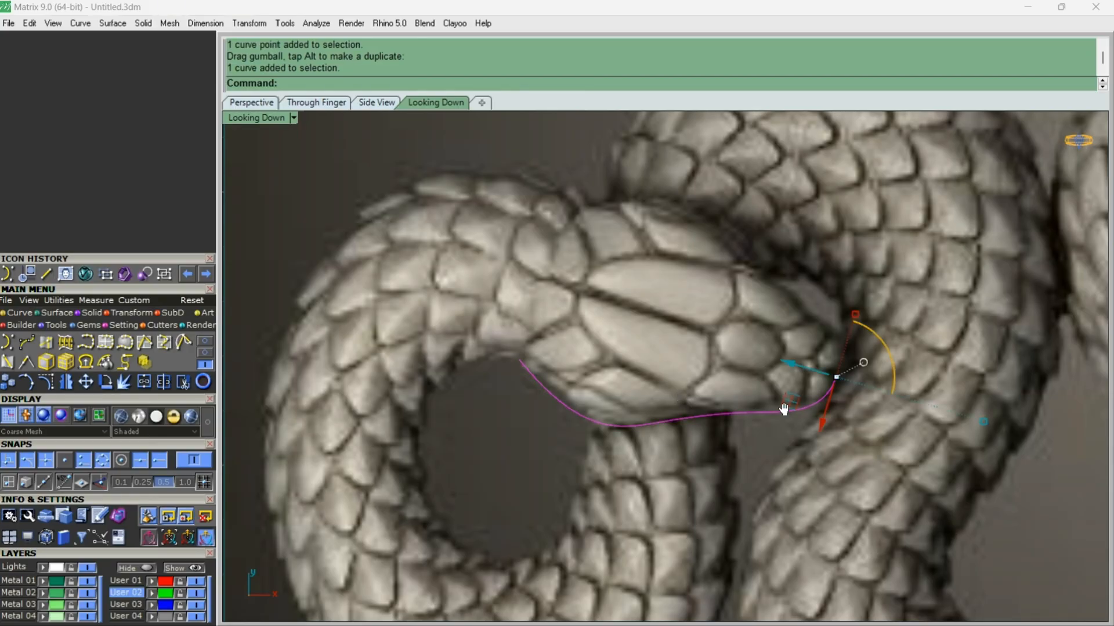
scroll(792, 407, "up", 2)
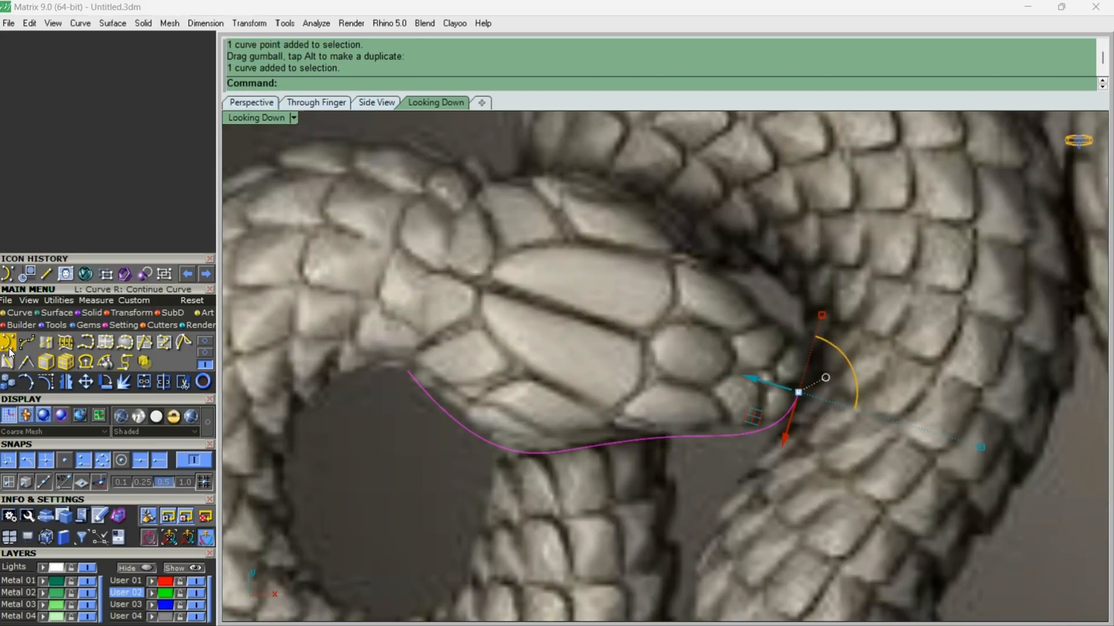
left_click(8, 342)
scroll(812, 398, "up", 2)
left_click(814, 398)
key("Escape")
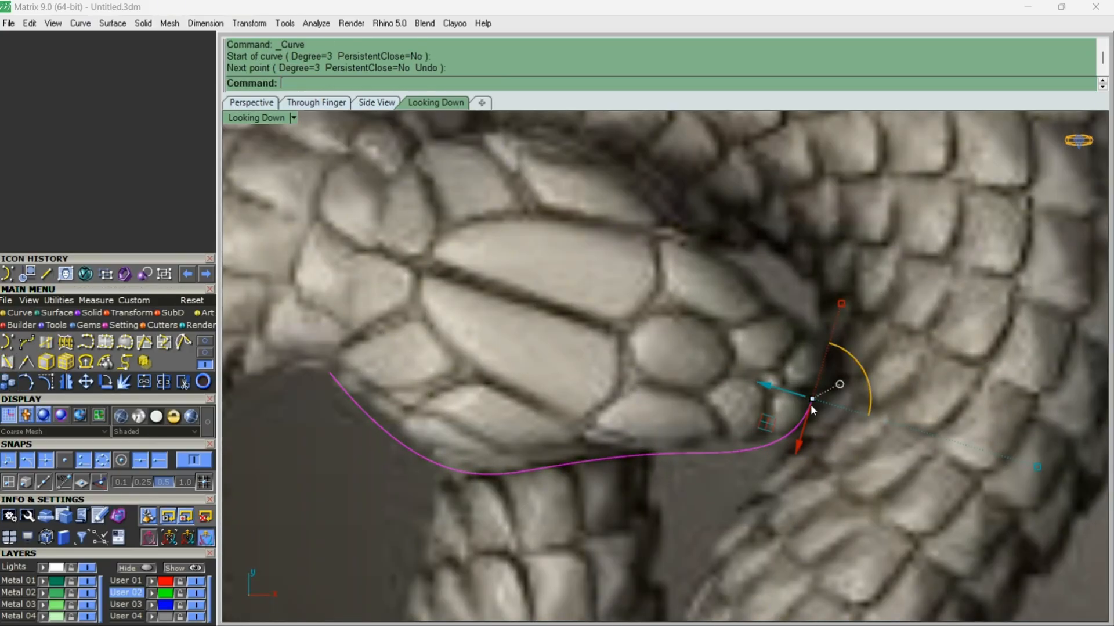
Step: Mirror a copy of the curve from the snout tip along the head's centre line to outline the opposite side
left_click(69, 385)
left_click(813, 398)
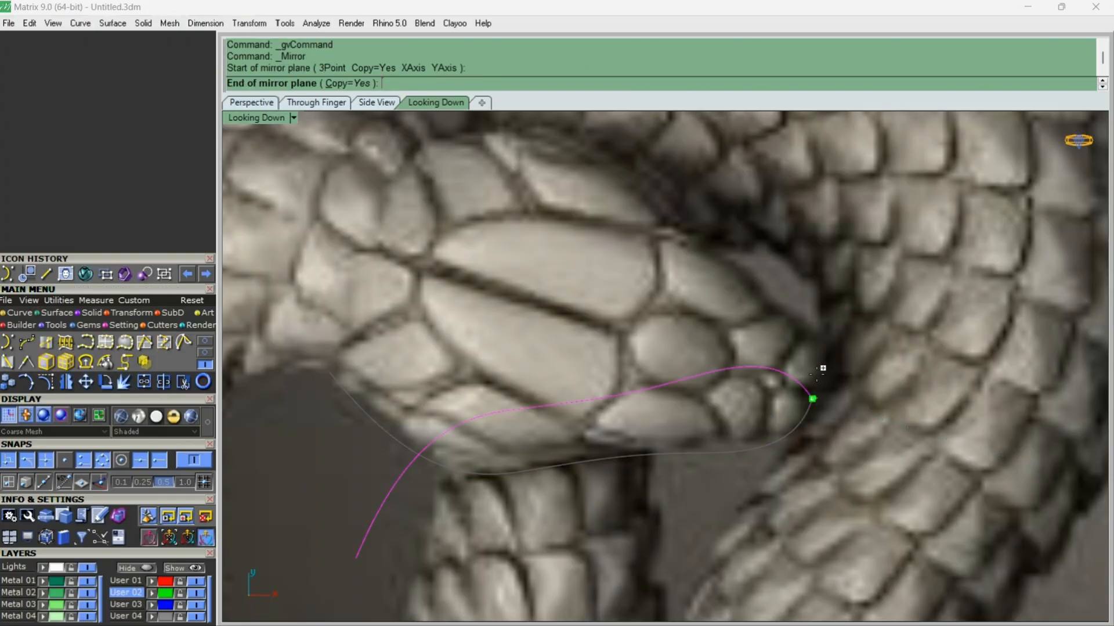
left_click(545, 307)
scroll(685, 321, "down", 4)
scroll(684, 302, "up", 3)
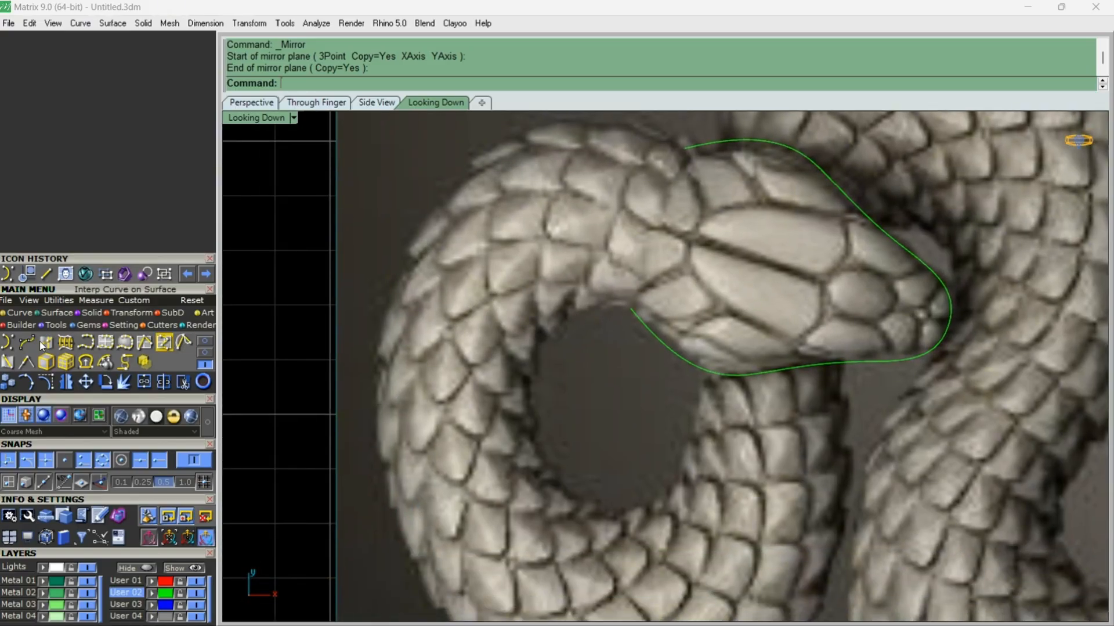
Step: Start a degree 3 curve on layer User 01 at the lower end of the head outline and trace the coil's inner edge
left_click(7, 341)
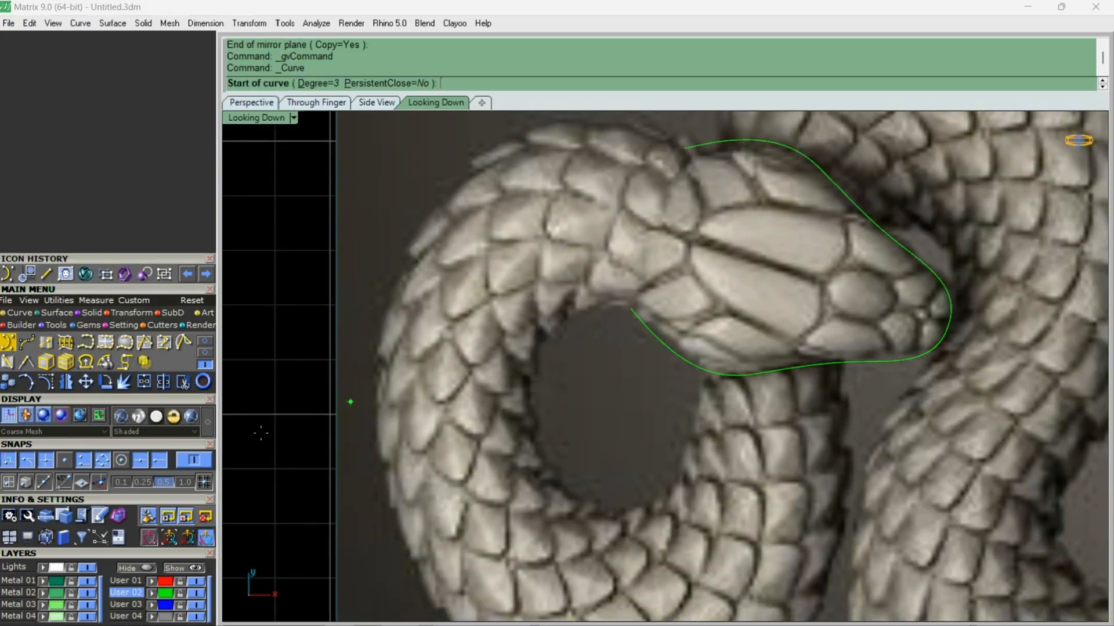
left_click(630, 308)
scroll(625, 307, "up", 5)
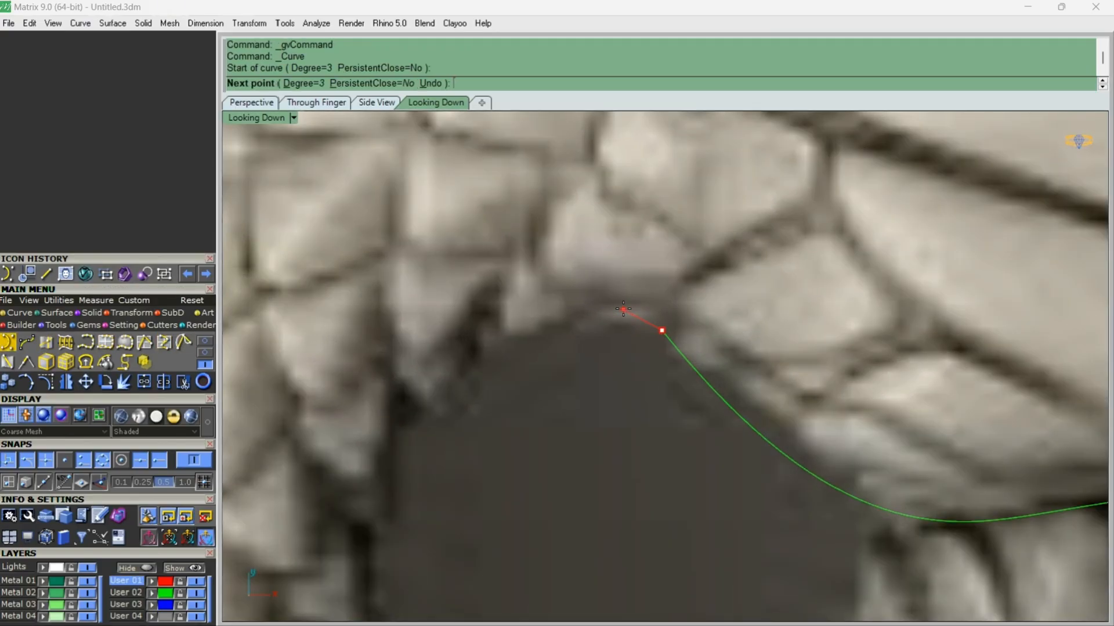
left_click(639, 303)
left_click(552, 311)
right_click_drag(551, 311, 562, 189)
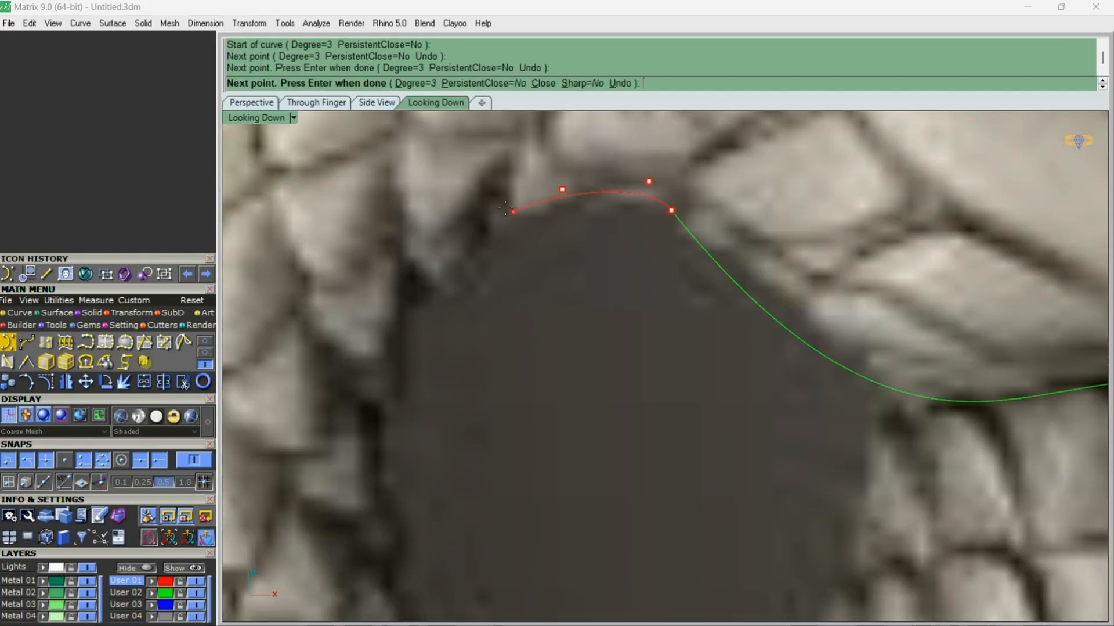
left_click(486, 208)
scroll(488, 173, "down", 4)
scroll(489, 172, "down", 3)
left_click(449, 246)
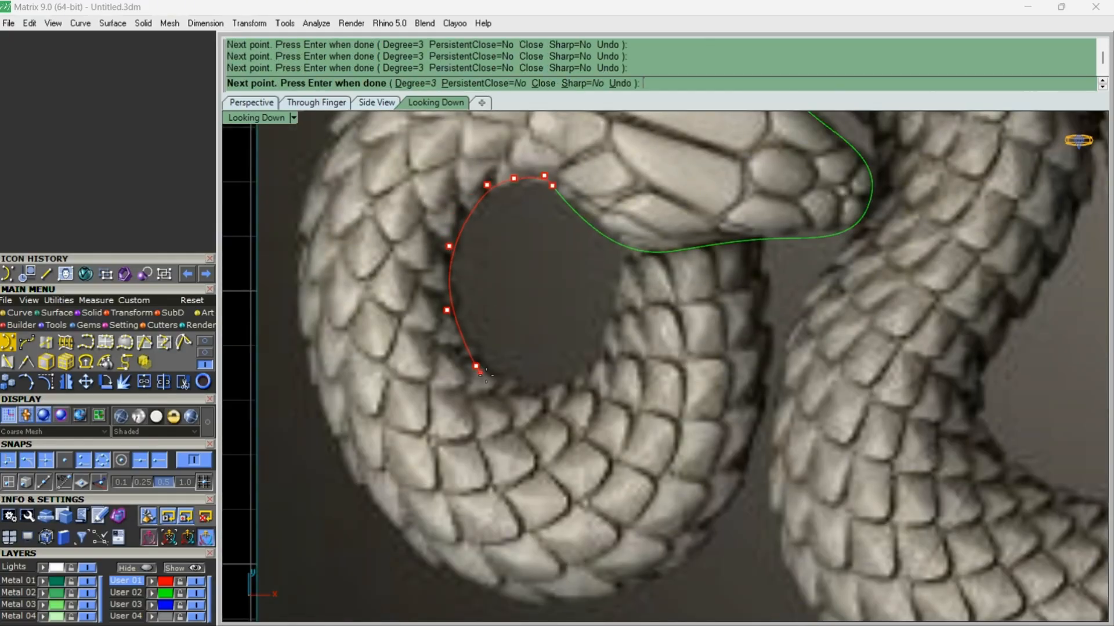
left_click(620, 304)
right_click_drag(625, 262, 587, 425)
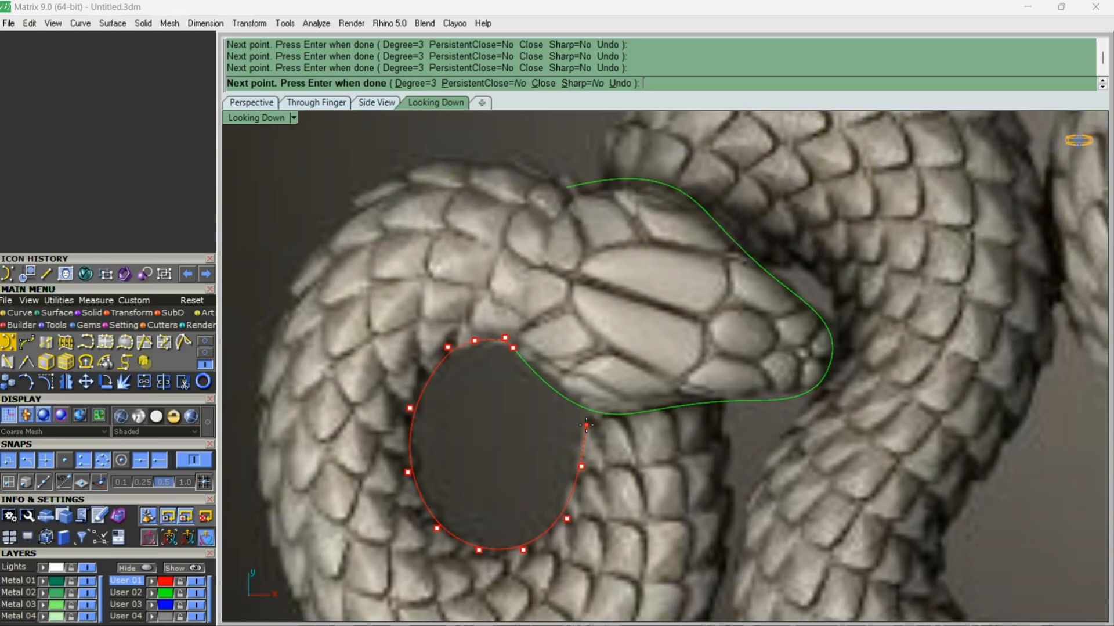
Step: Turn off object snaps and continue the curve beneath the head and around the outer edge of the next body loop
scroll(585, 416, "up", 4)
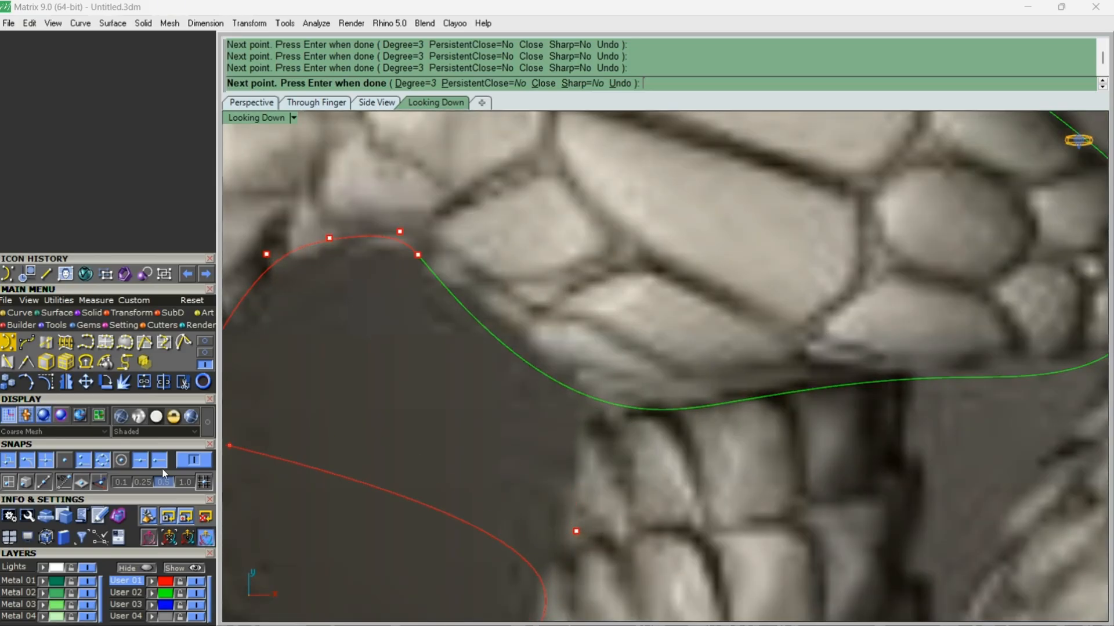
left_click(584, 383)
scroll(583, 384, "down", 4)
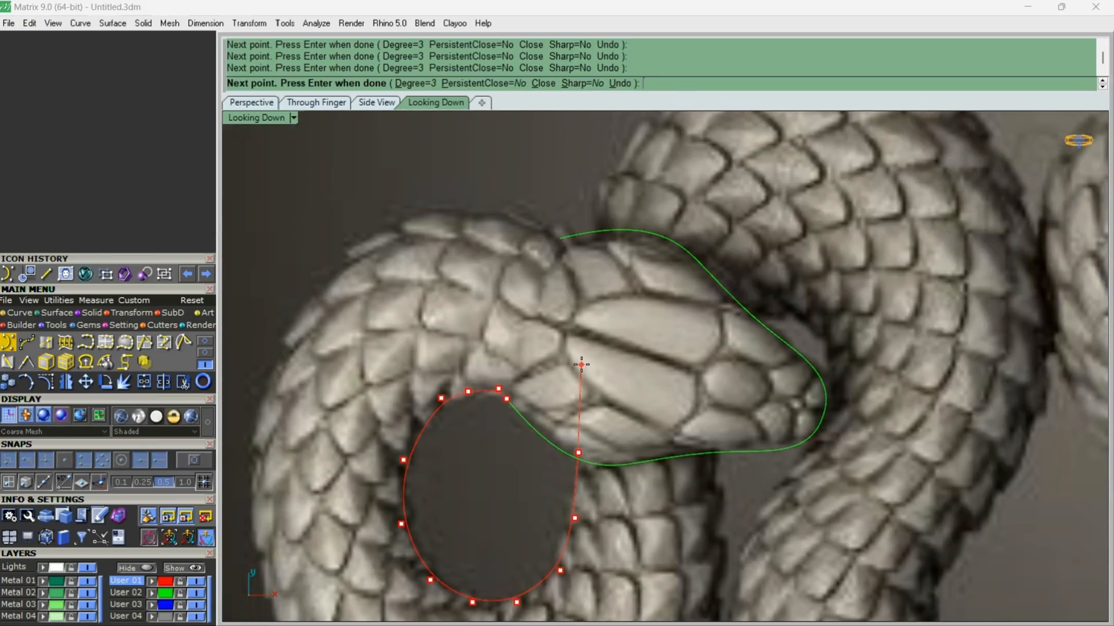
left_click(588, 297)
right_click_drag(587, 298, 556, 382)
left_click(567, 282)
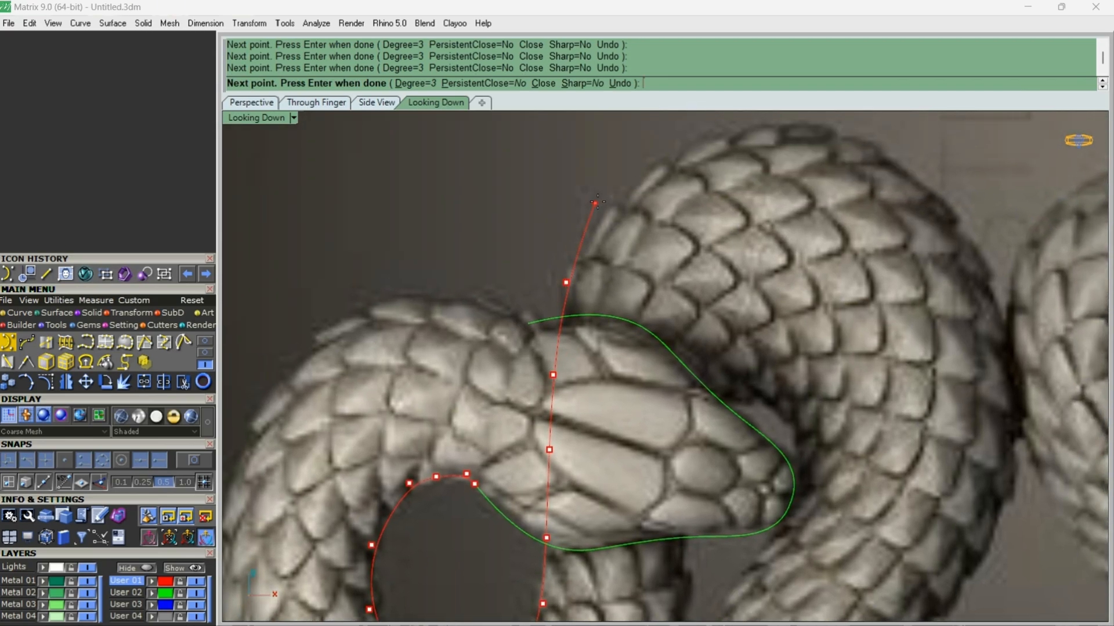
right_click_drag(689, 146, 593, 168)
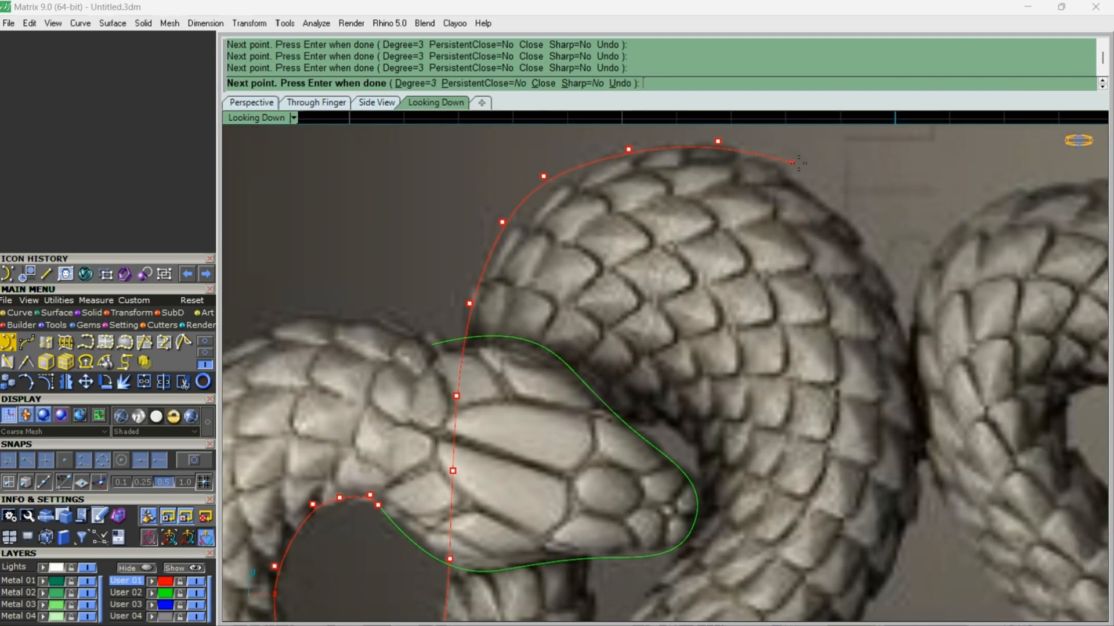
right_click_drag(923, 452, 895, 217)
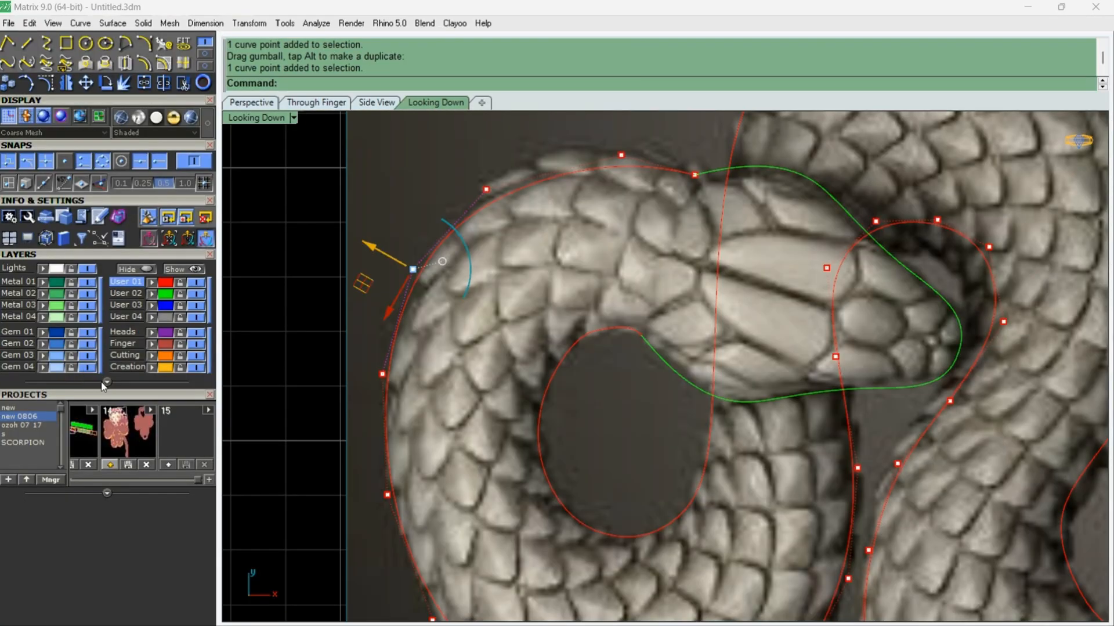
Step: Expand the layer list and hide layer User 28 to inspect the curves without the reference image
left_click(106, 381)
left_click(87, 480)
scroll(440, 333, "down", 4)
left_click(483, 286)
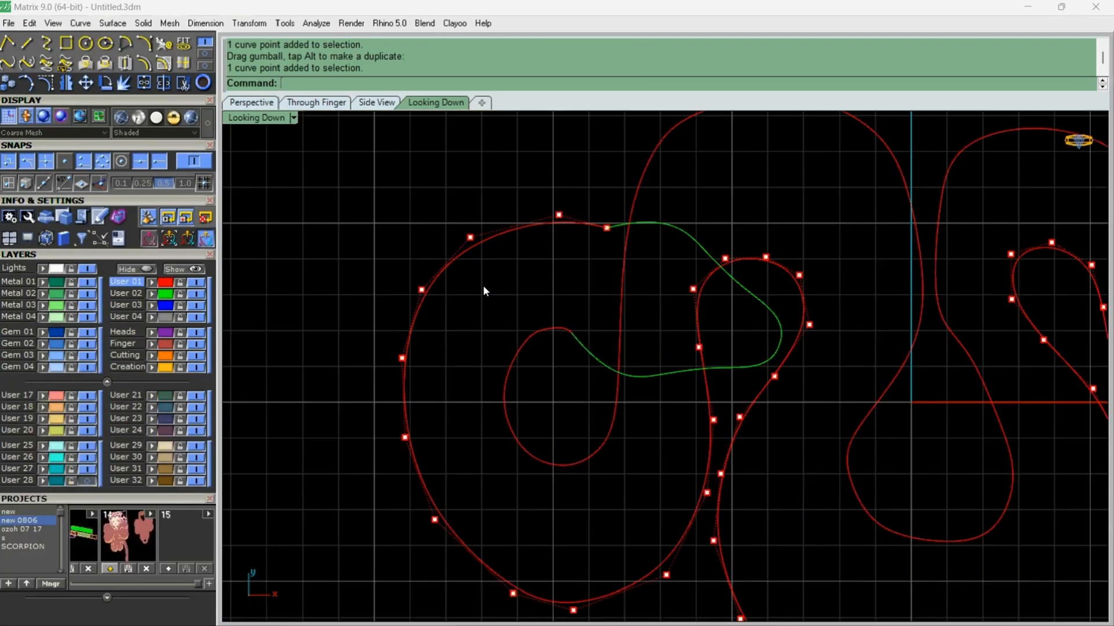
scroll(482, 284, "down", 4)
scroll(649, 303, "up", 3)
scroll(540, 250, "up", 5)
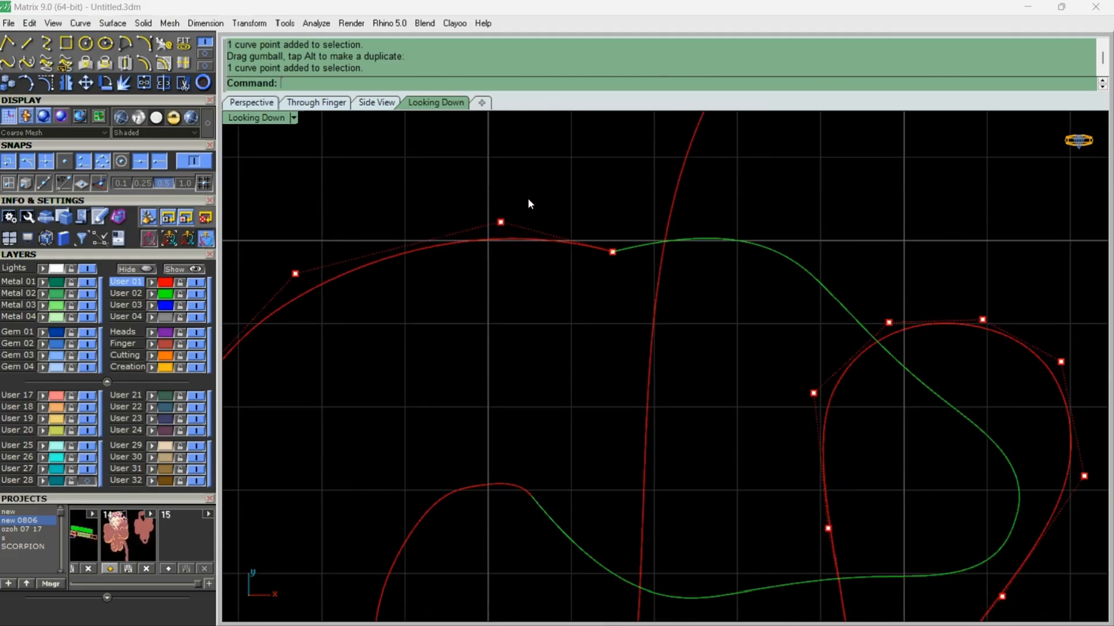
Step: Move the body curve's control point next to the upper head joint inward
left_click(500, 222)
left_click_drag(470, 194, 464, 256)
scroll(579, 194, "down", 5)
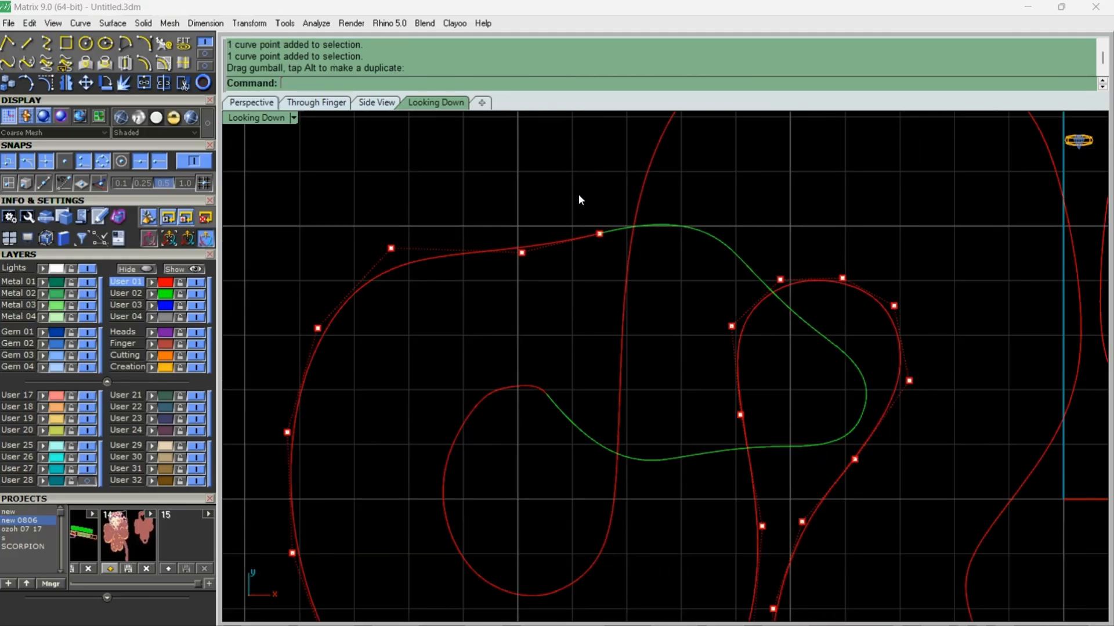
scroll(555, 221, "up", 2)
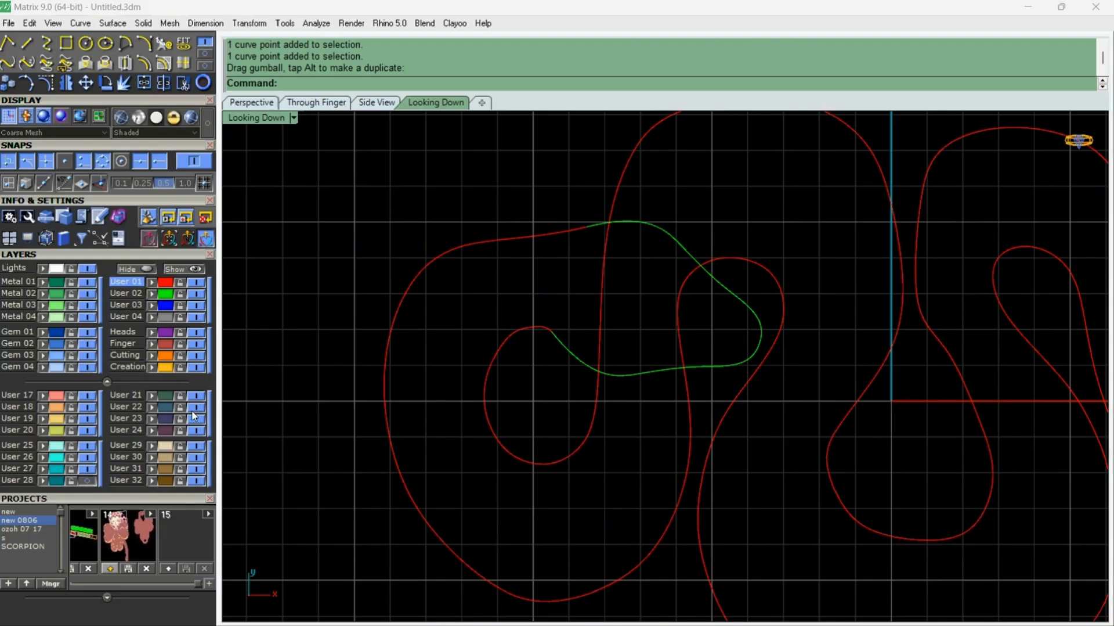
Step: Show layer User 28 again and undo the last control point move near the head joint
left_click(87, 479)
scroll(540, 199, "up", 3)
key("ctrl+z")
scroll(564, 230, "up", 3)
Step: Undo the earlier control point moves on the body curve and lock layer User 28 holding the reference image
left_click(576, 220)
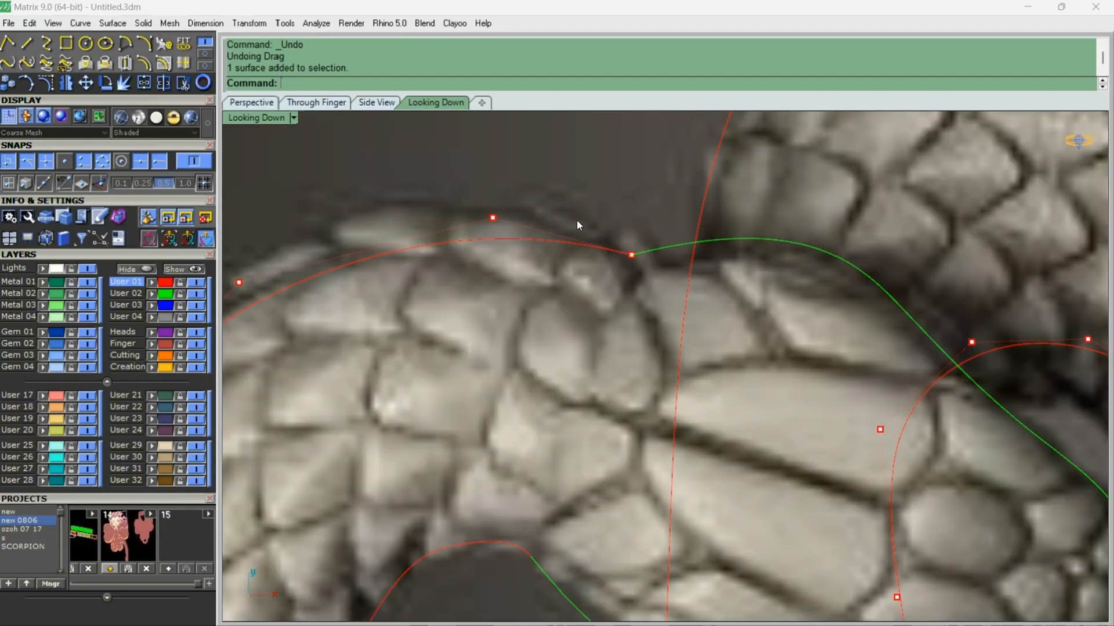
key("ctrl+z")
key("ctrl+z")
scroll(567, 215, "down", 6)
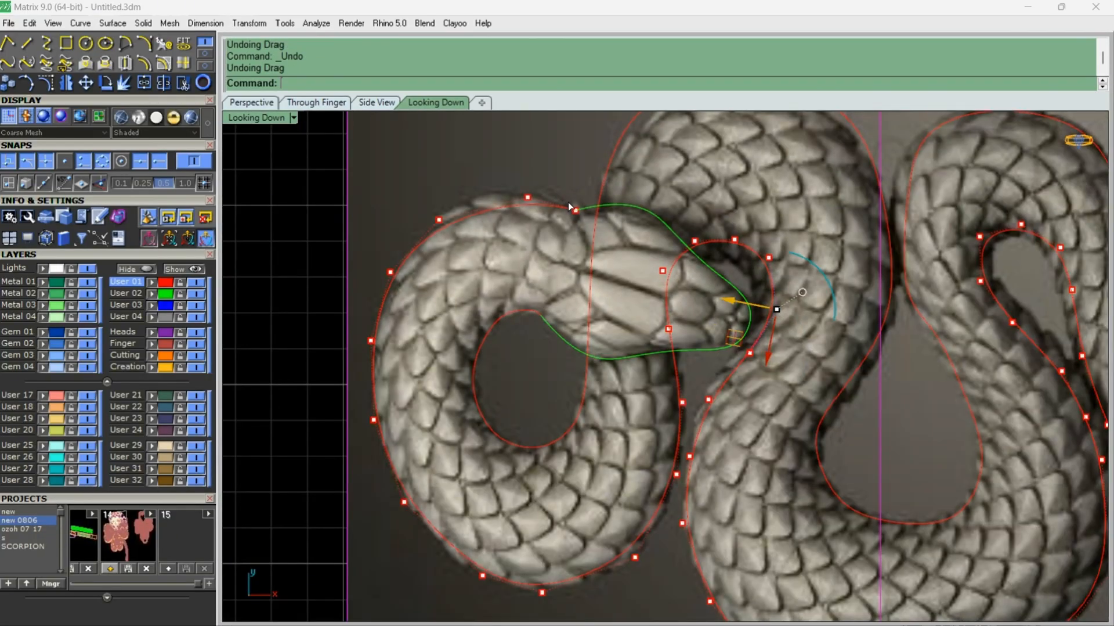
key("ctrl+z")
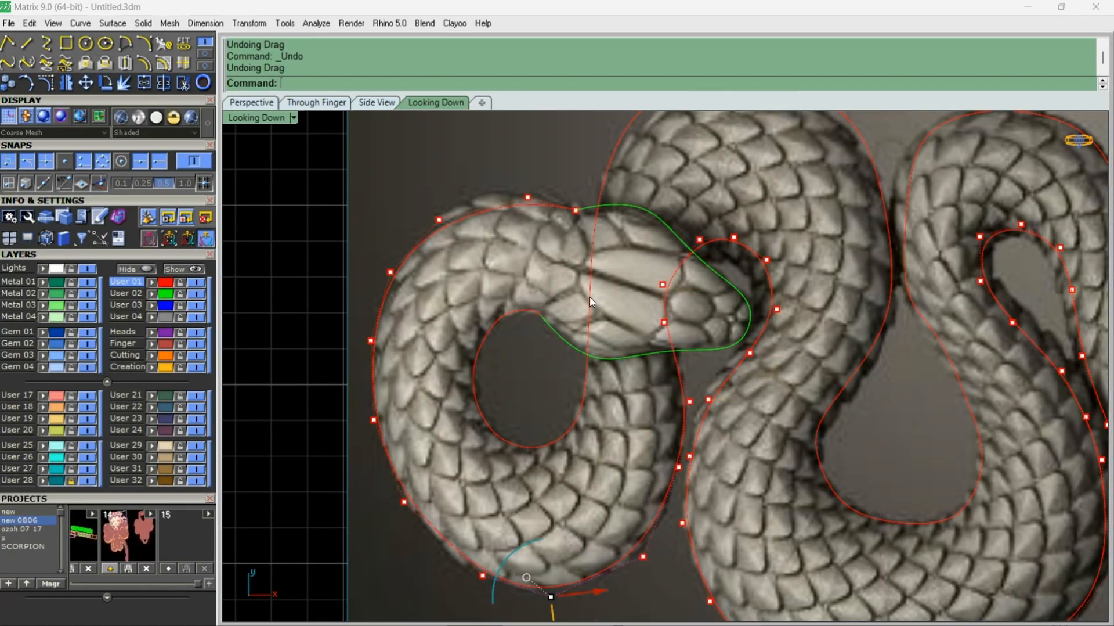
key("ctrl+z")
Step: Move the body curve's control point beside the upper head joint inward to smooth the transition into the head outline
scroll(498, 242, "up", 5)
left_click(530, 216)
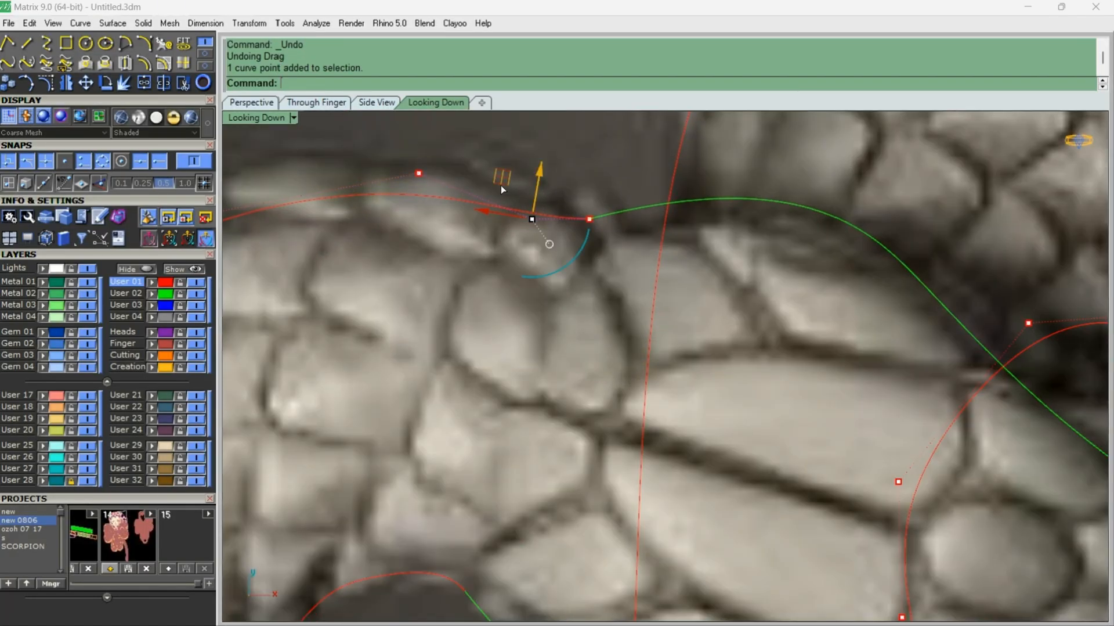
scroll(605, 203, "up", 3)
scroll(549, 162, "down", 3)
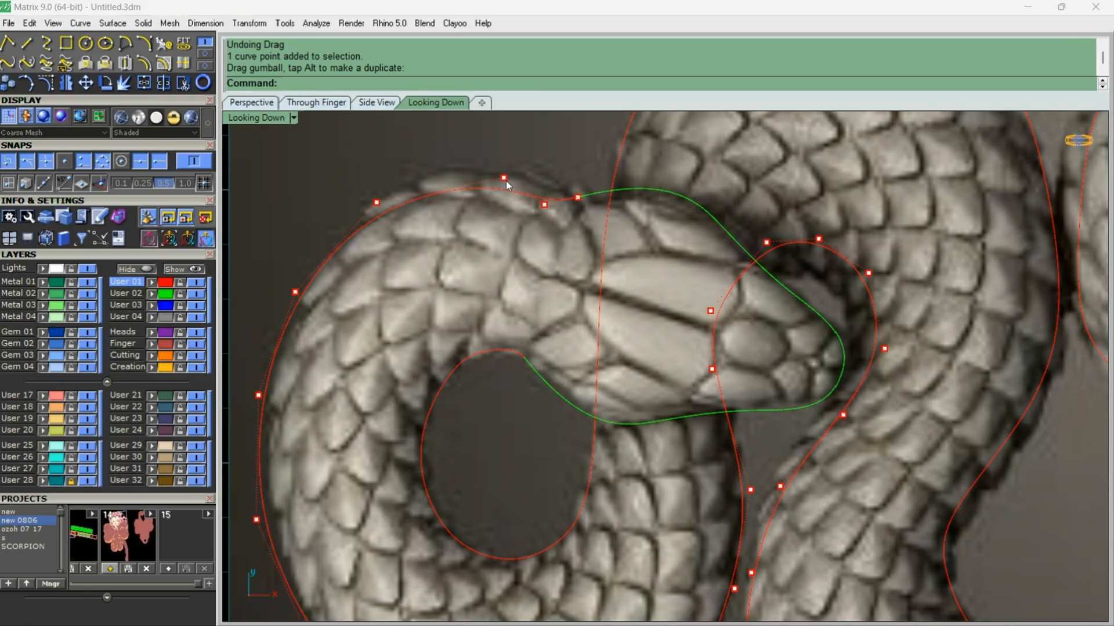
Step: Shift the next control point along the top of the neck, away from the head, to follow the scales
scroll(507, 185, "up", 4)
left_click(508, 235)
left_click_drag(372, 236, 410, 237)
scroll(601, 189, "down", 6)
left_click(605, 180)
scroll(569, 210, "up", 4)
scroll(567, 211, "down", 3)
scroll(468, 232, "up", 3)
Step: Move the coil's upper outer control point and the neck's top point slightly inward to match the snake's edge
left_click(383, 256)
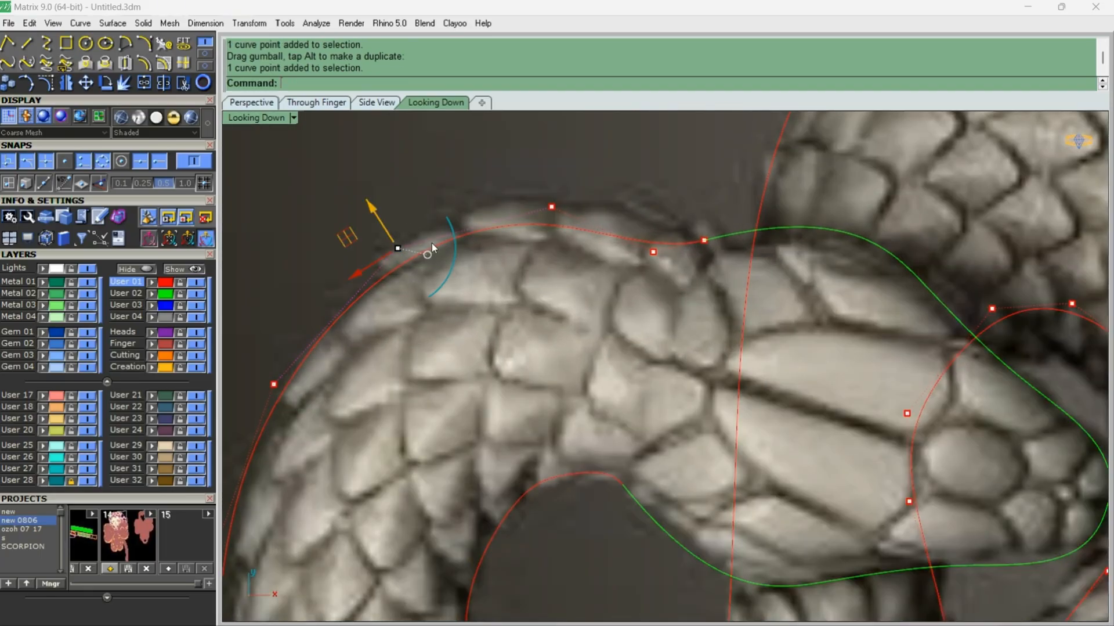
left_click_drag(321, 248, 334, 255)
scroll(576, 186, "up", 2)
left_click(547, 213)
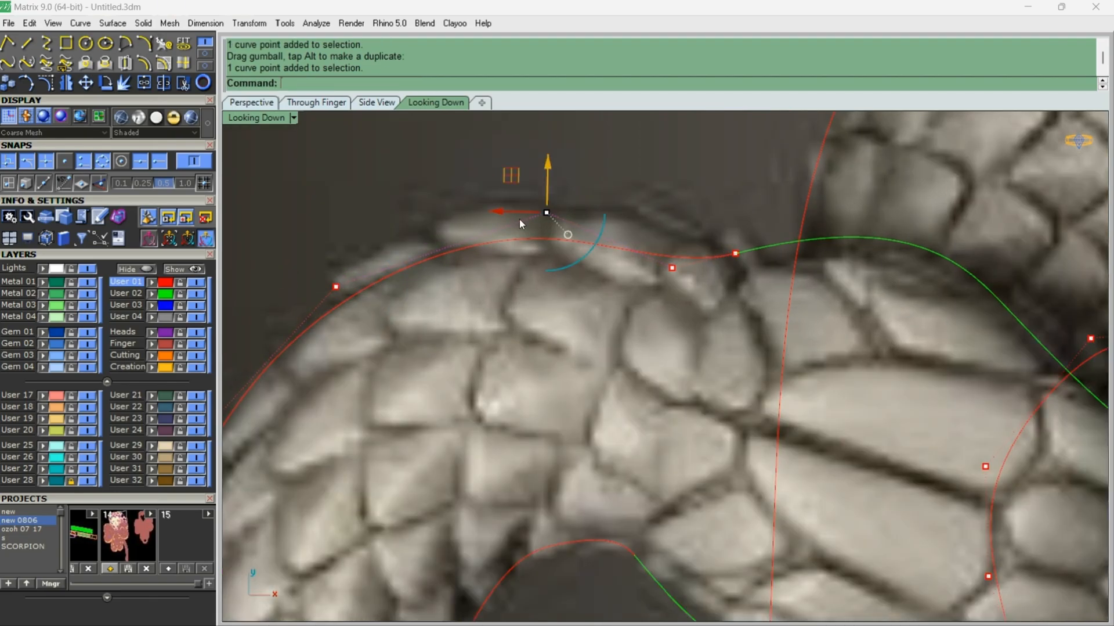
left_click_drag(548, 164, 548, 175)
scroll(588, 154, "down", 2)
scroll(587, 155, "down", 9)
scroll(524, 238, "up", 5)
Step: Fine-tune the body curve's control points along the coil's outer left edge to follow the snake's scales
left_click(474, 240)
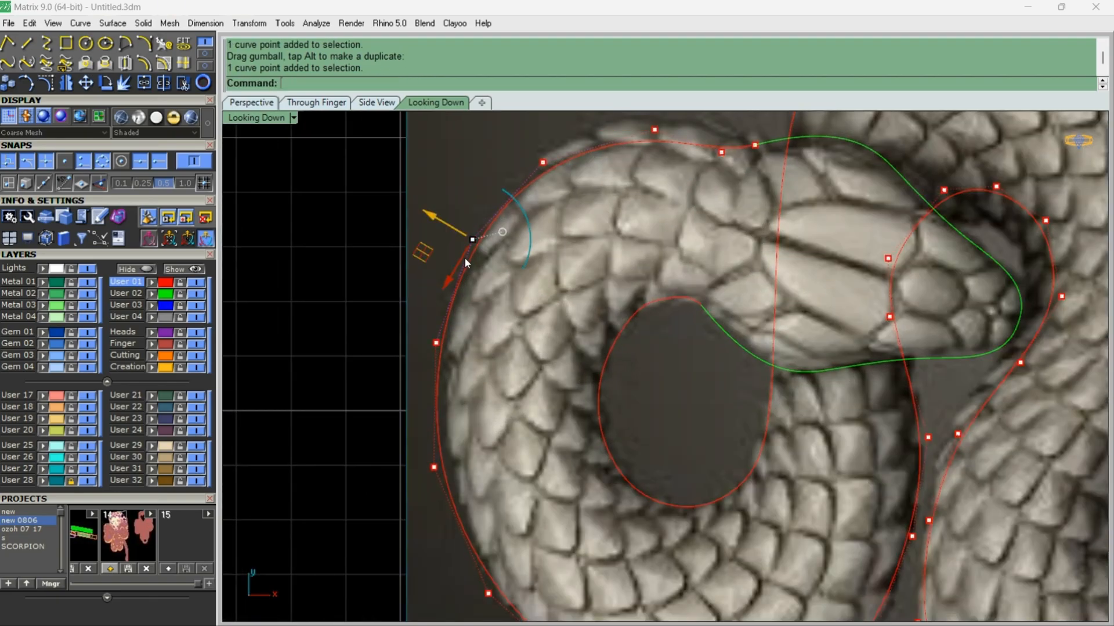
left_click_drag(432, 214, 437, 217)
left_click(566, 212)
scroll(480, 218, "up", 3)
left_click(479, 257)
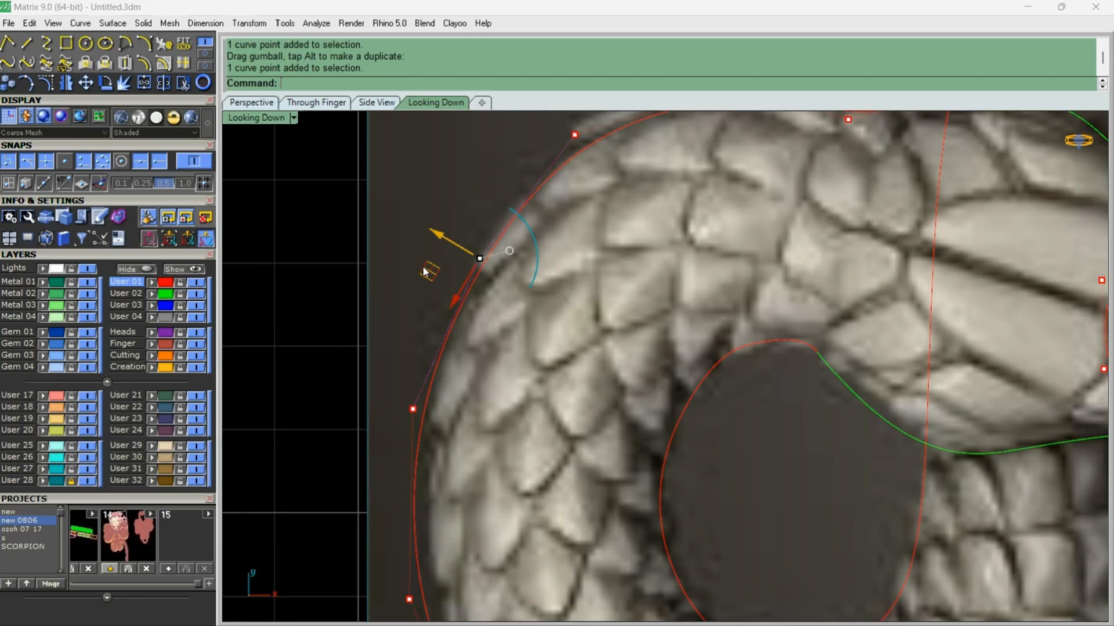
left_click_drag(425, 268, 419, 270)
scroll(459, 235, "down", 5)
scroll(447, 313, "up", 5)
left_click(425, 337)
left_click_drag(415, 334, 423, 335)
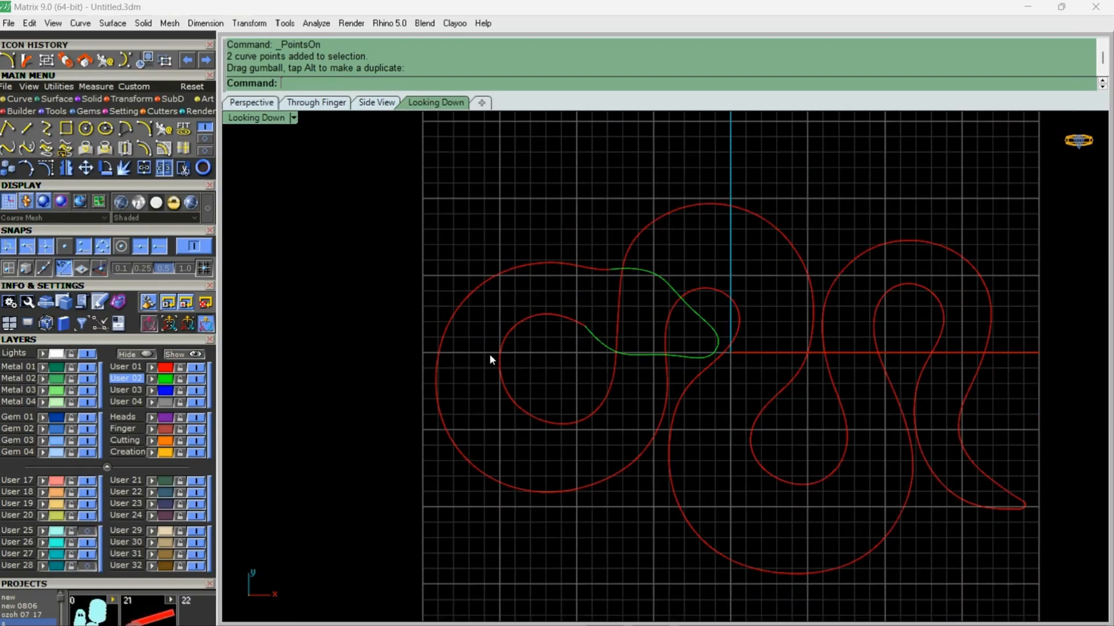
Step: Make User 01 the current layer and hide layer User 02 holding the head outline
scroll(490, 356, "down", 3)
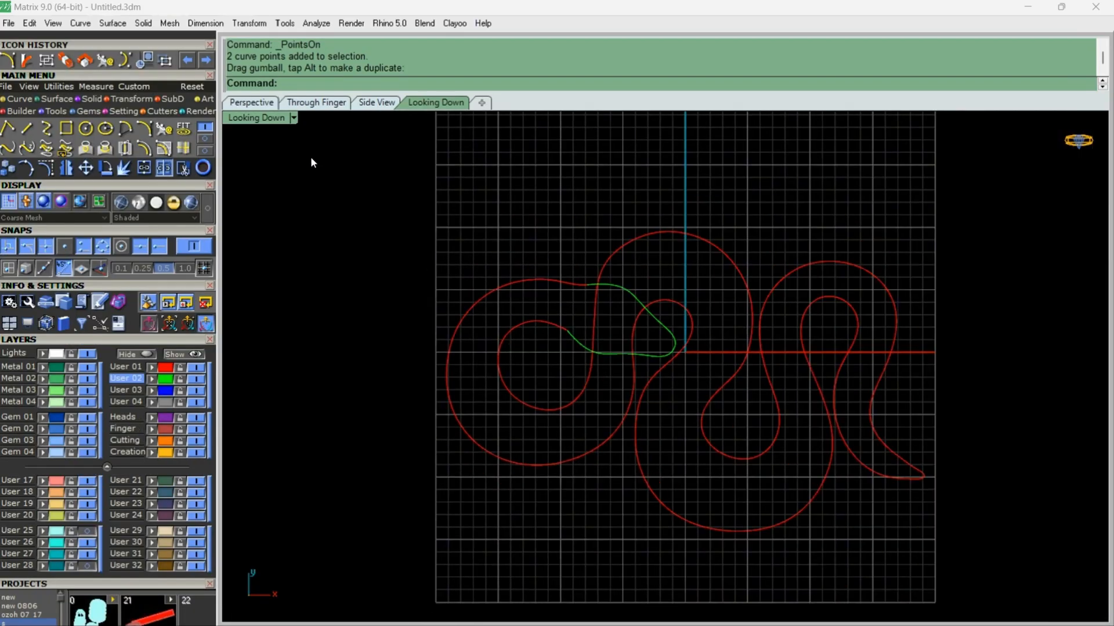
left_click(251, 102)
left_click(135, 367)
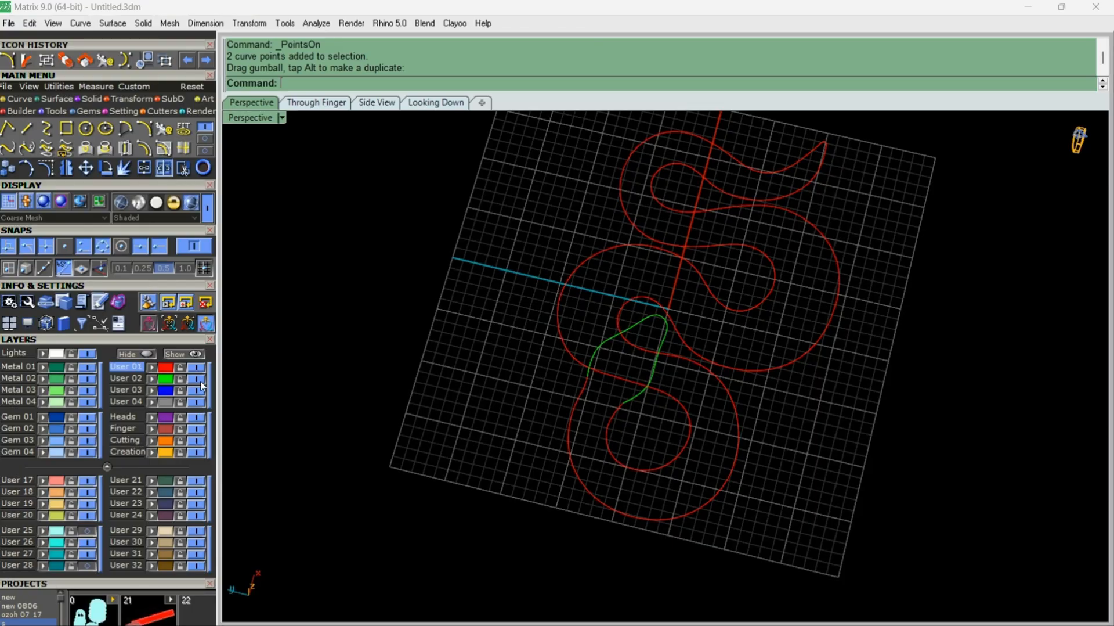
left_click(197, 379)
Step: Draw a start-end-direction arc joining the two open body curve ends at the neck, rising vertically in the Through Finger view
right_click_drag(400, 400, 521, 416)
scroll(629, 493, "up", 6)
right_click_drag(631, 496, 810, 473)
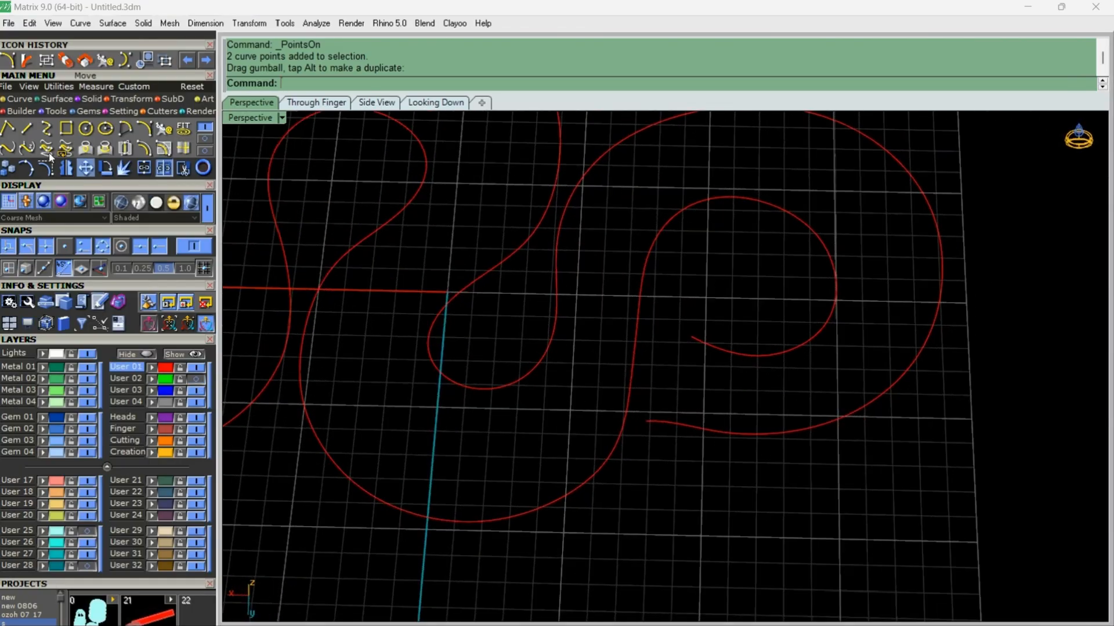
left_click(144, 129)
scroll(650, 424, "up", 4)
left_click(648, 445)
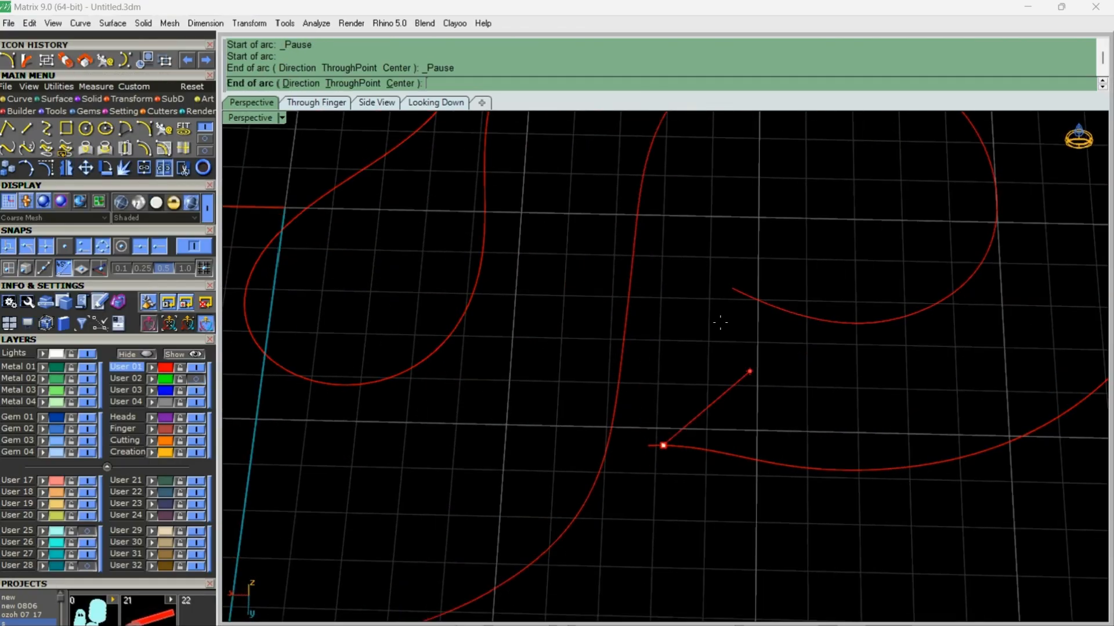
left_click(727, 288)
left_click(316, 102)
key("Escape")
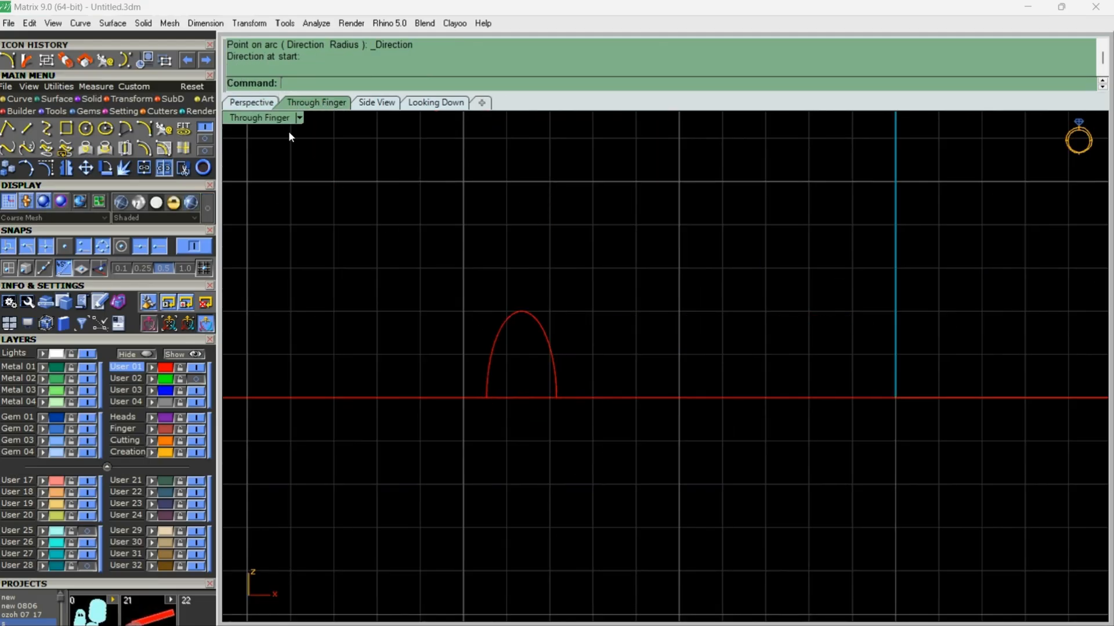
Step: Draw a second upright arc across the body at the lower part of the first coil, from the inner to the outer curve
left_click(264, 106)
scroll(755, 329, "down", 5)
right_click_drag(767, 332, 660, 470)
scroll(634, 461, "up", 3)
scroll(634, 462, "down", 3)
right_click(659, 472)
left_click(622, 457)
left_click(658, 503)
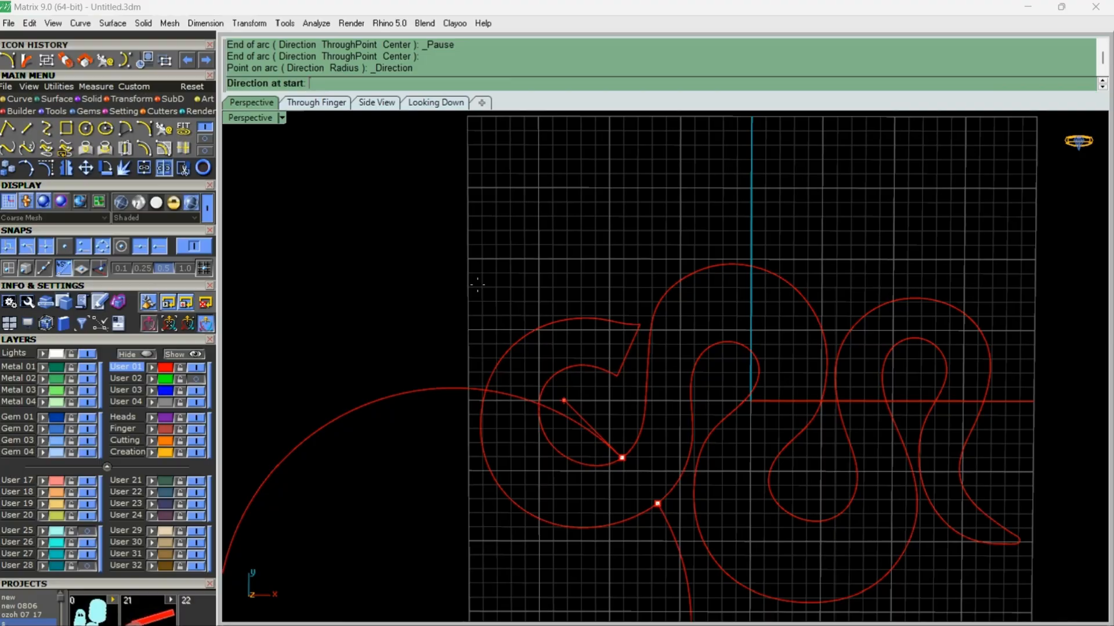
left_click(316, 102)
left_click(501, 186)
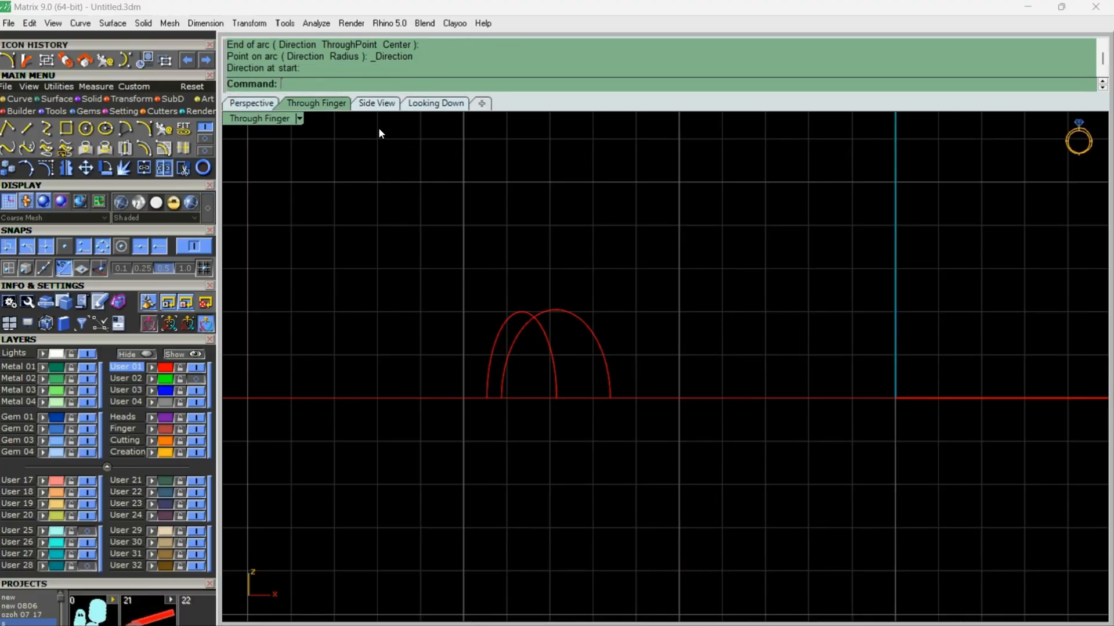
Step: Show the body curve's control points and shift the point above the second bend slightly upward
left_click(435, 103)
scroll(611, 288, "up", 3)
right_click(557, 371)
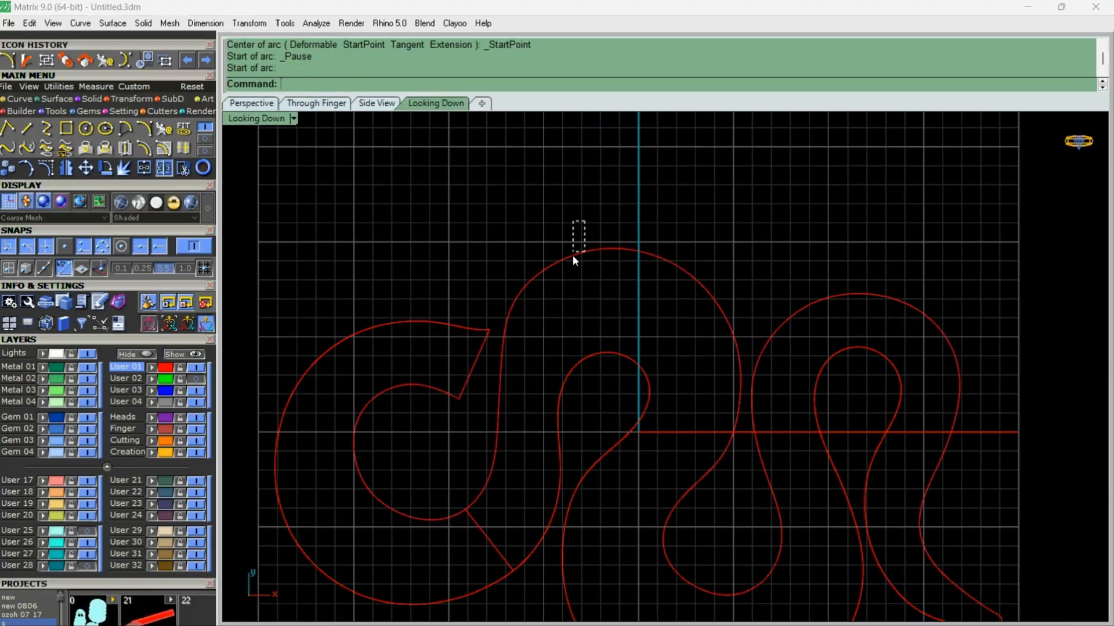
scroll(563, 271, "up", 6)
left_click_drag(573, 256, 596, 269)
left_click(46, 168)
left_click_drag(644, 212, 650, 185)
Step: Try to shift further control points beside the second bend and above the neck to reshape the body curve
left_click(569, 175)
left_click_drag(610, 140, 658, 138)
left_click(307, 298)
left_click_drag(291, 251, 326, 269)
scroll(588, 347, "down", 3)
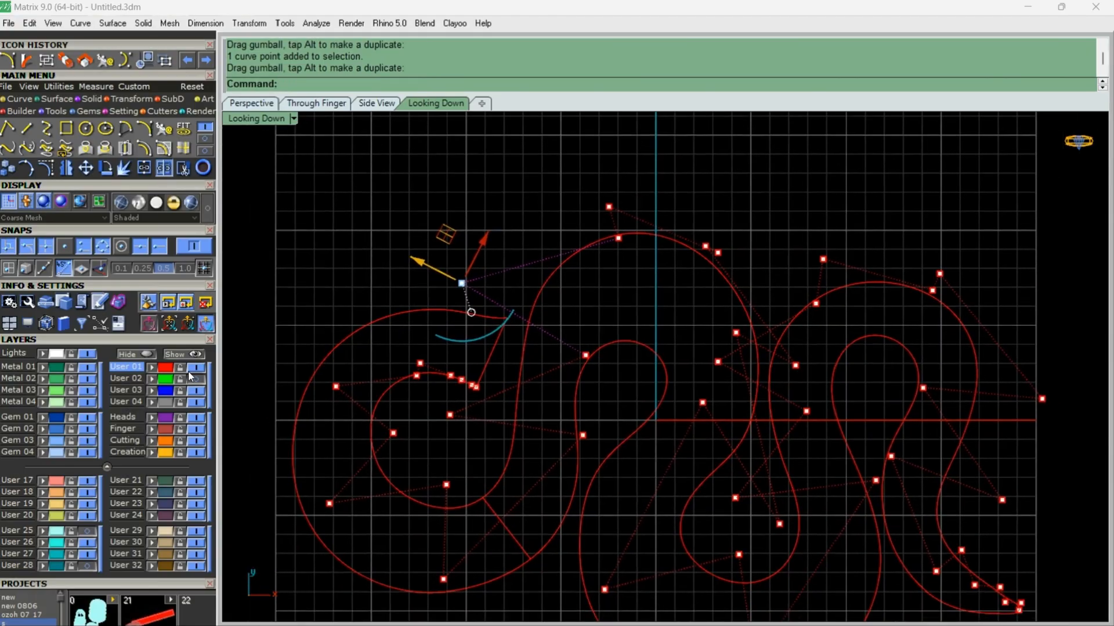
key("ctrl+z")
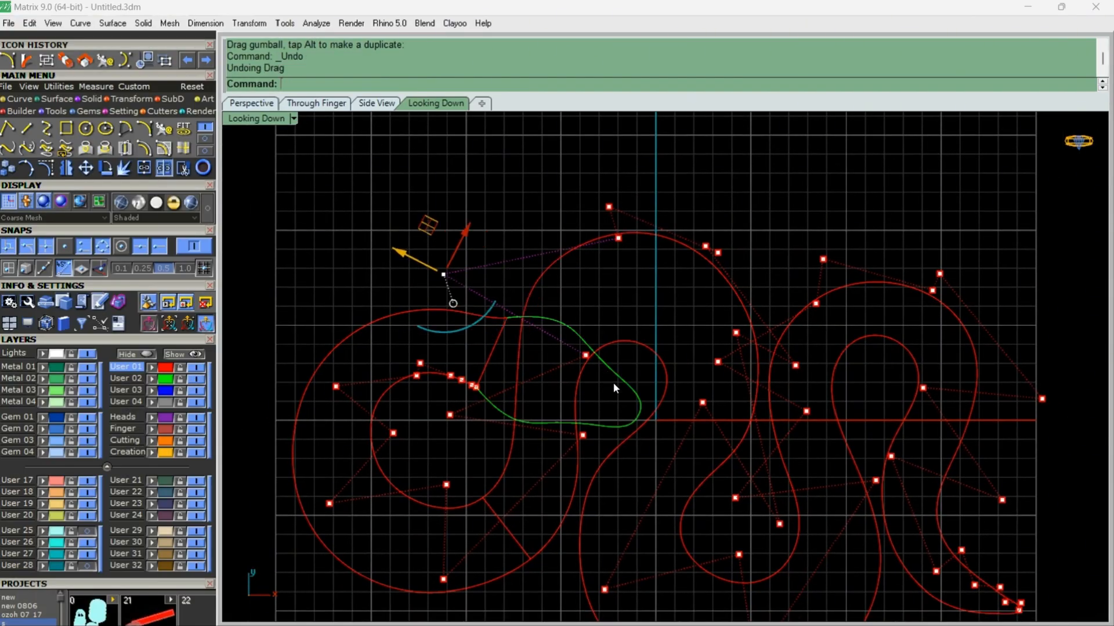
key("ctrl+z")
scroll(601, 241, "up", 6)
key("Escape")
key("Escape")
scroll(599, 282, "down", 10)
scroll(557, 439, "up", 5)
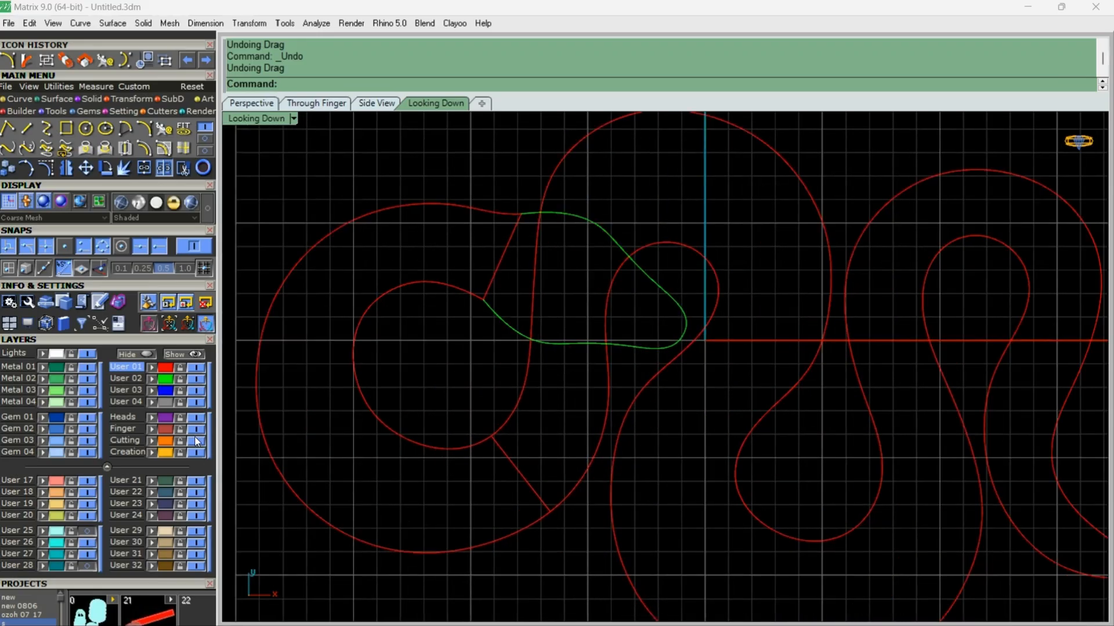
Step: Draw a third upright arc across the top of the second bend, from the inner curve to the outer curve
right_click_drag(622, 248, 591, 369)
scroll(591, 369, "up", 2)
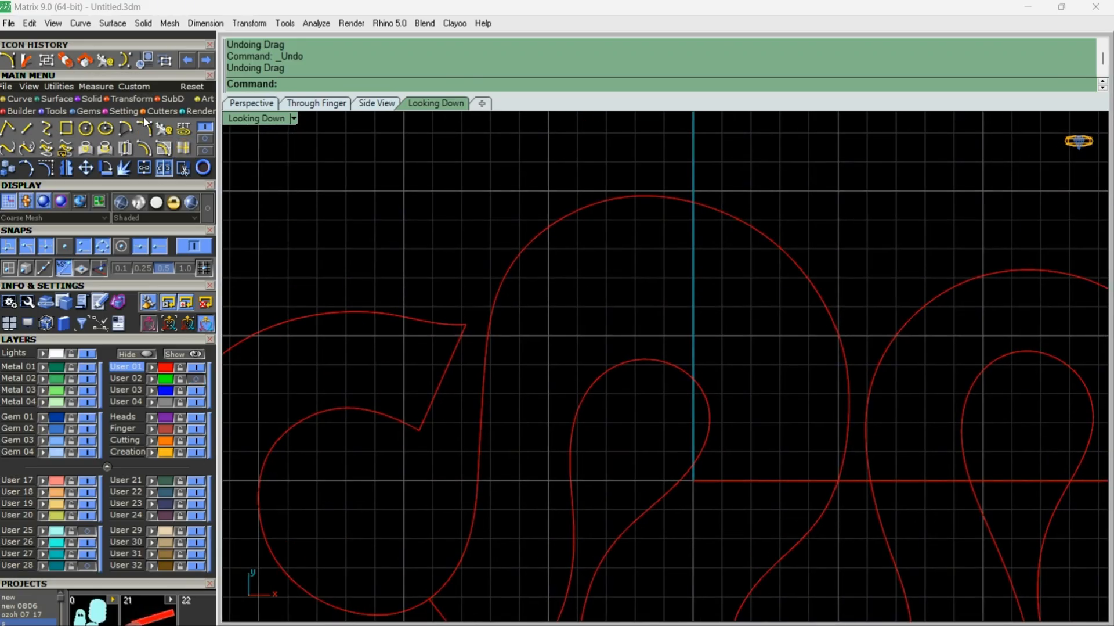
left_click(159, 138)
scroll(667, 318, "up", 2)
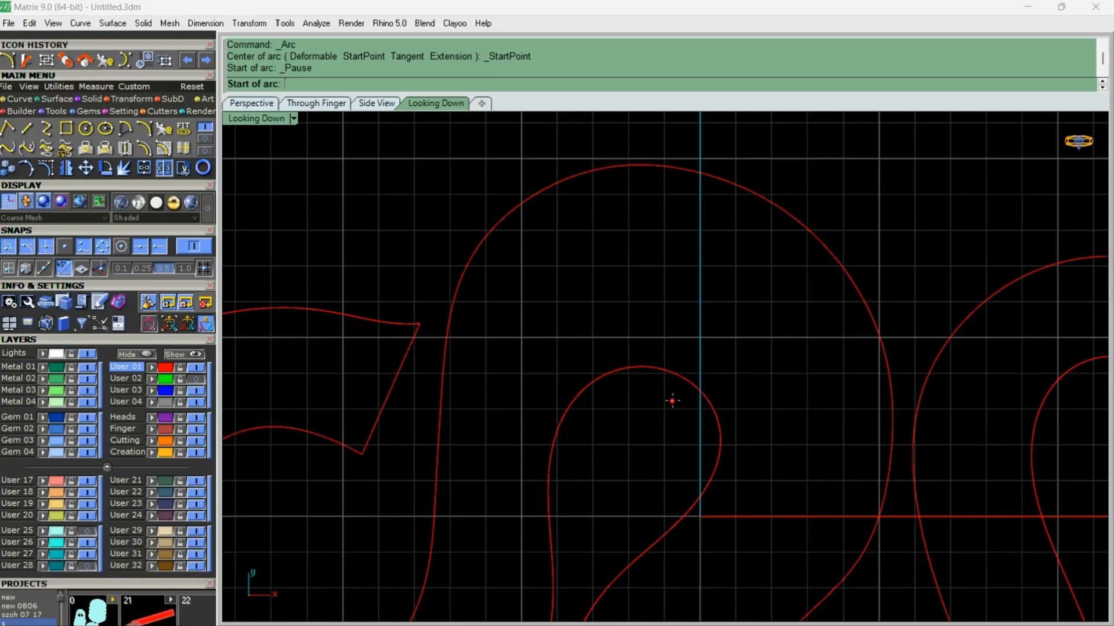
left_click(683, 378)
left_click(767, 197)
left_click(316, 103)
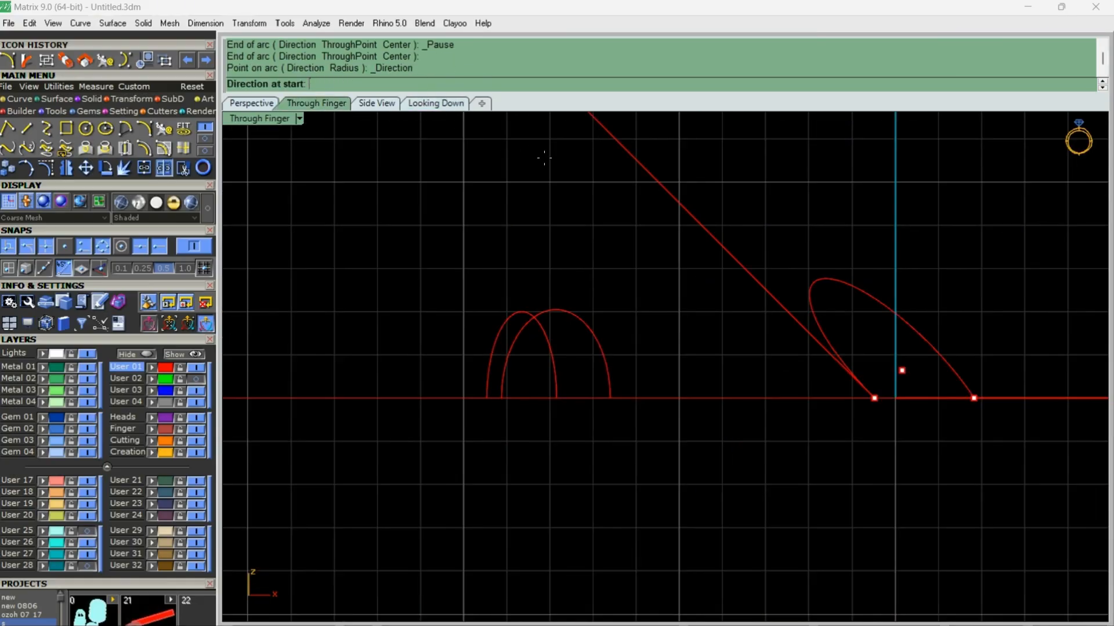
left_click(872, 256)
Step: Draw a fourth upright arc across the body at the bottom of the large lower bend, with a vertical start direction
left_click(418, 107)
right_click_drag(755, 593, 611, 399)
scroll(612, 398, "down", 4)
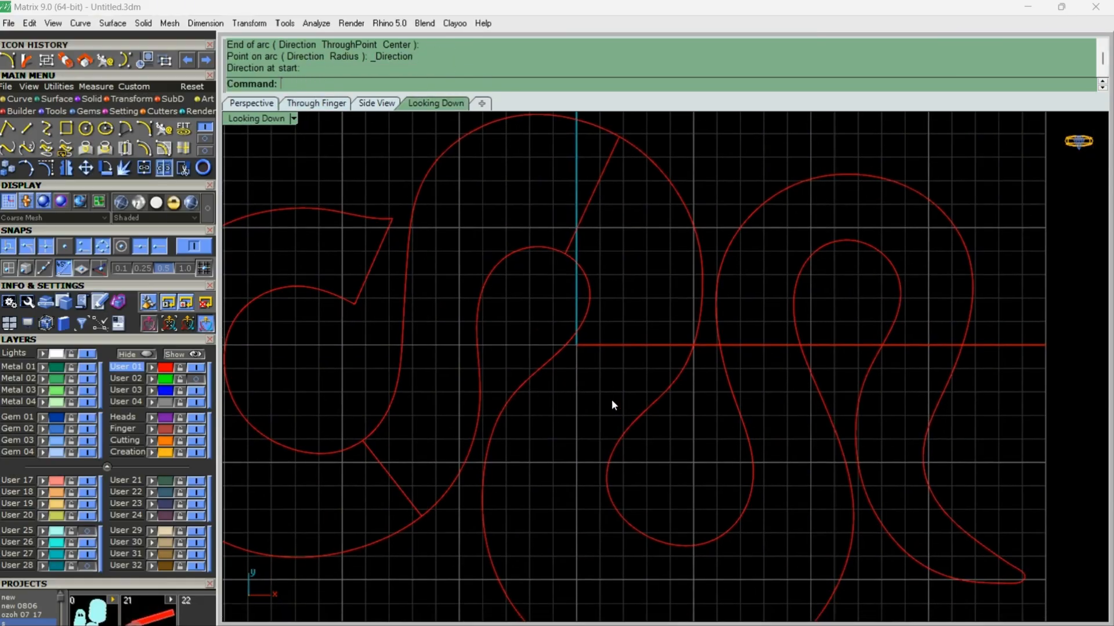
left_click(145, 130)
right_click_drag(613, 505, 569, 379)
left_click(623, 417)
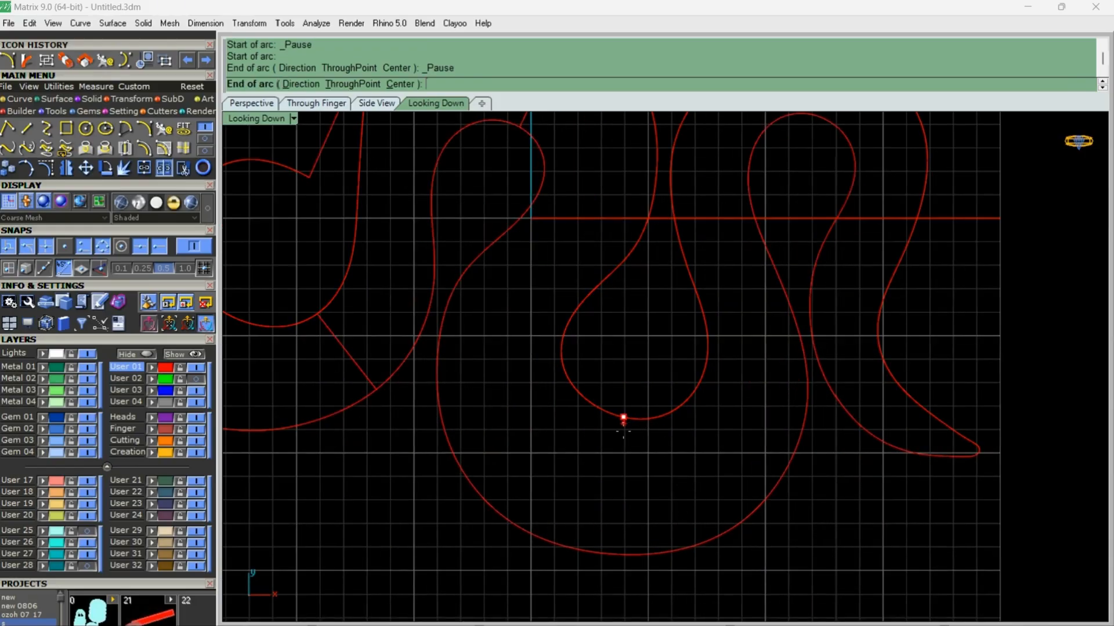
left_click(617, 554)
left_click(317, 106)
left_click(875, 211)
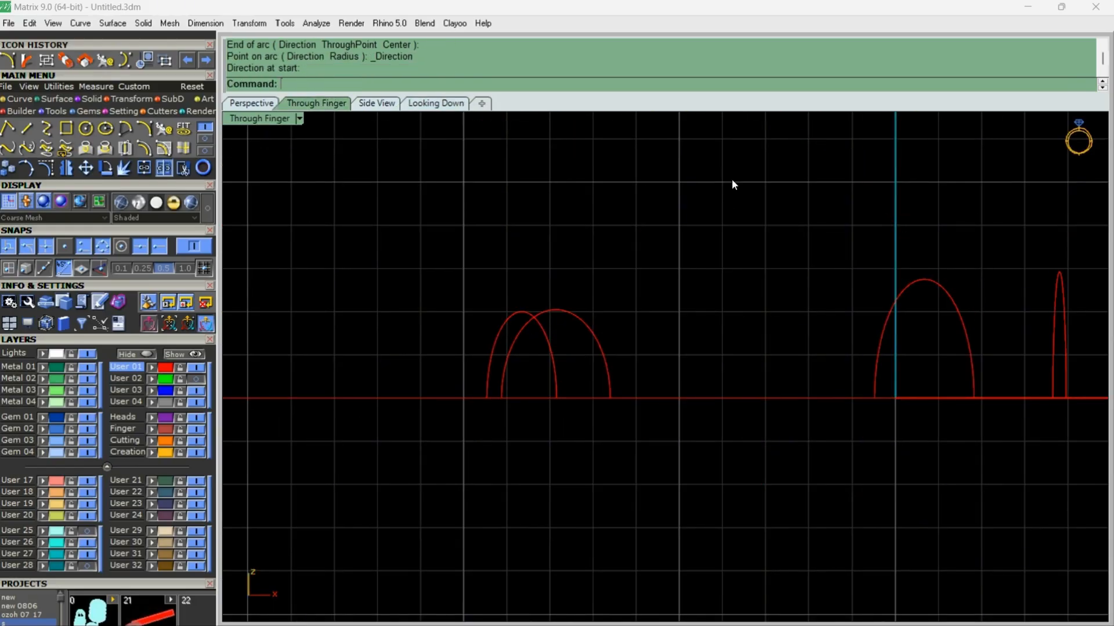
Step: Draw a fifth upright arc across the top of the last bend, ending perpendicular to the outer curve
left_click(424, 106)
right_click_drag(517, 277, 399, 376)
key("Return")
left_click(682, 211)
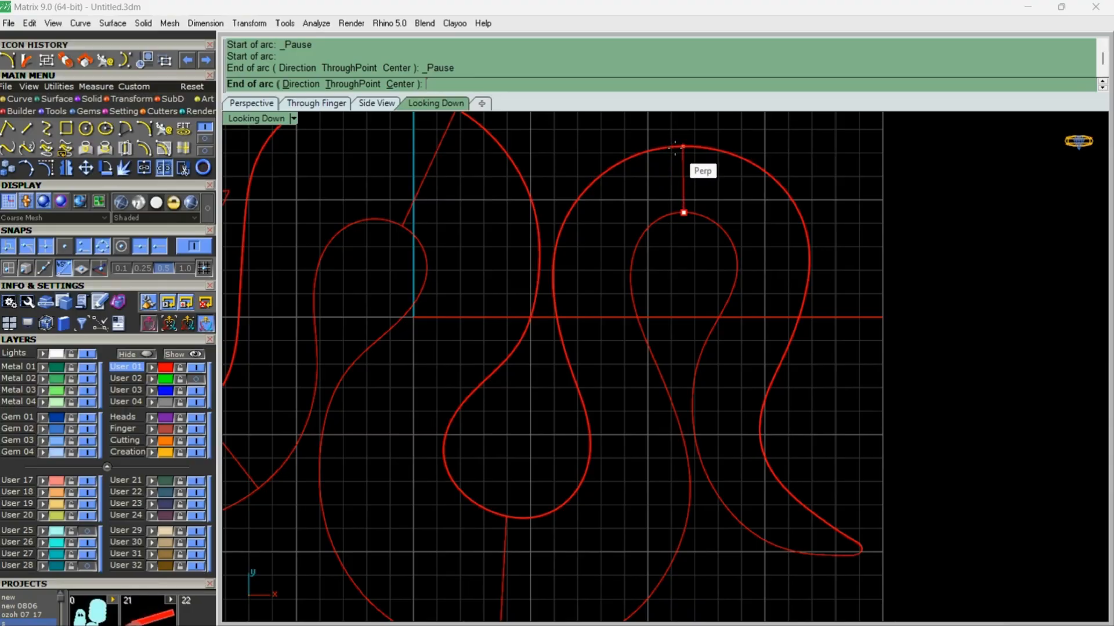
left_click(677, 148)
left_click(299, 105)
scroll(719, 164, "down", 10)
left_click(817, 192)
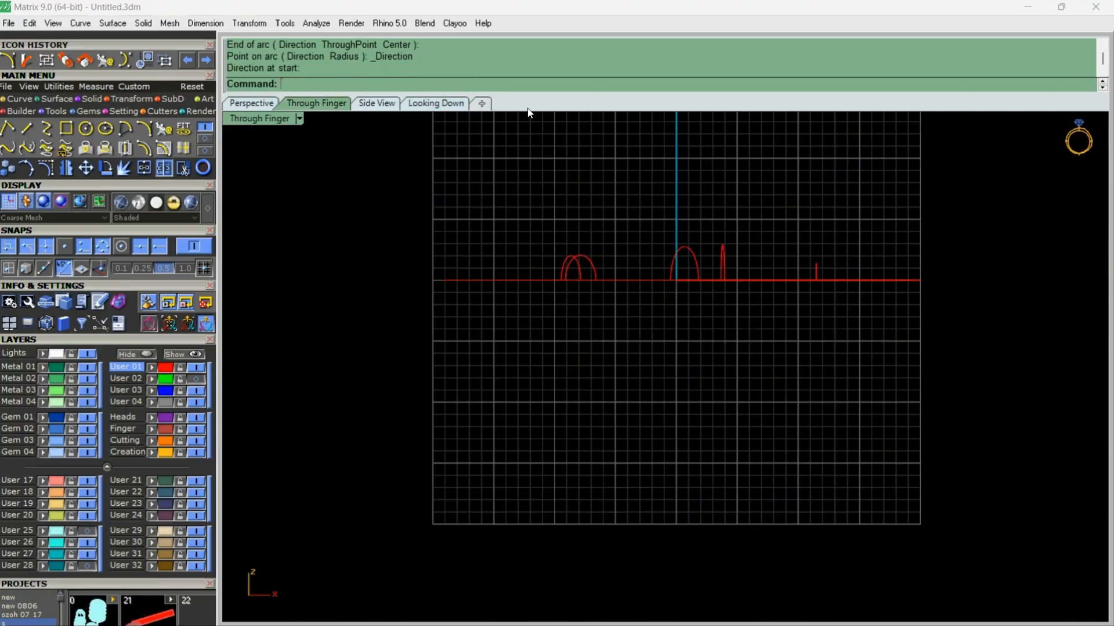
Step: Draw a sixth upright arc across the narrowing body near the tail tip and view the arcs in perspective
left_click(418, 99)
scroll(638, 321, "down", 8)
scroll(669, 333, "up", 6)
right_click(672, 343)
left_click(703, 476)
left_click(732, 445)
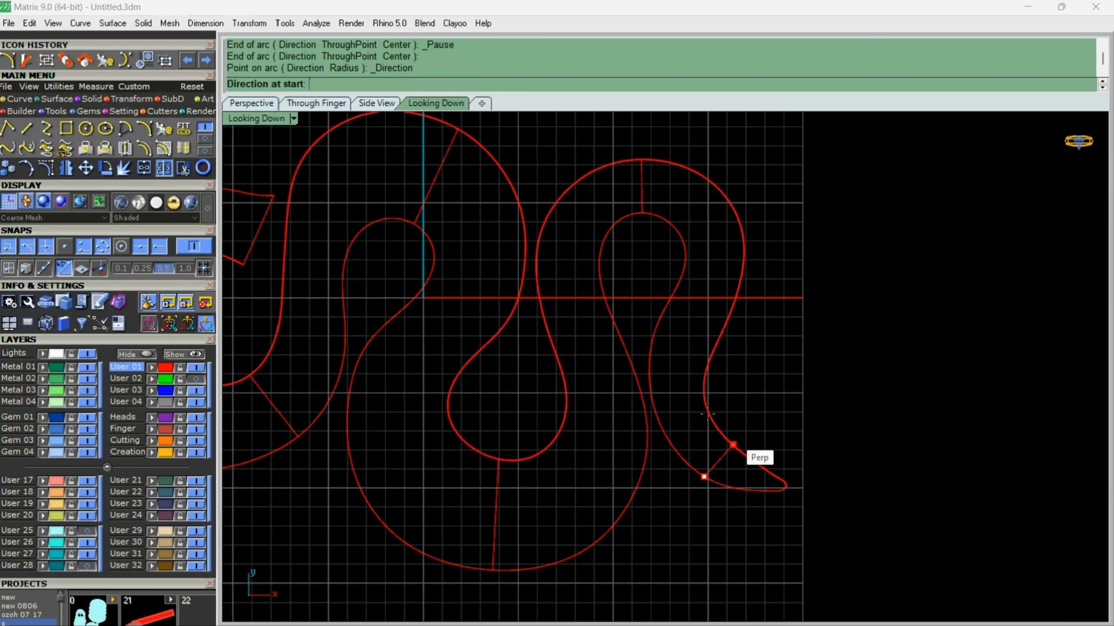
left_click(317, 104)
left_click(859, 162)
left_click(256, 103)
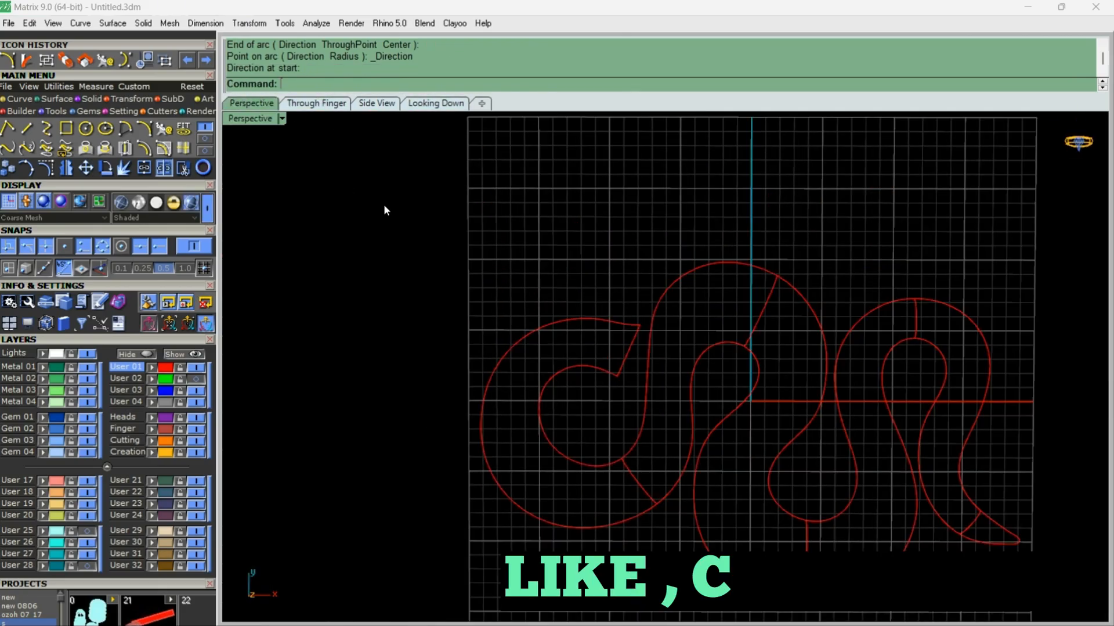
scroll(650, 319, "up", 5)
right_click_drag(658, 325, 673, 200)
Step: Draw a horizontal reference line in the Through Finger view from the neck arc's apex past all the other arcs
left_click(317, 103)
scroll(565, 275, "up", 12)
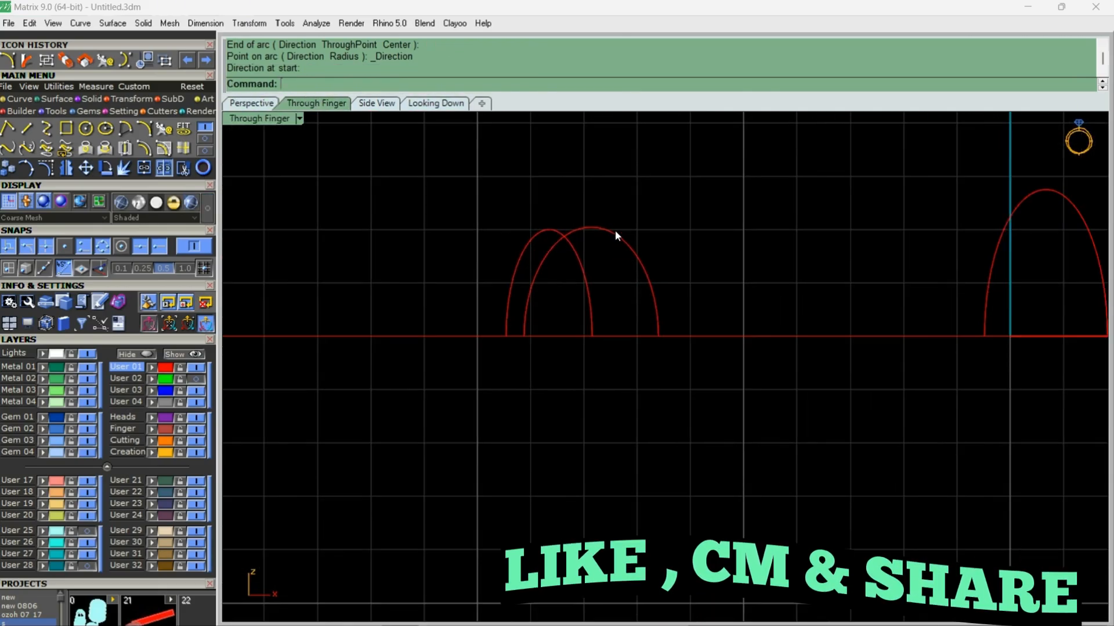
left_click(615, 231)
scroll(544, 226, "up", 8)
left_click(535, 230)
left_click(526, 241)
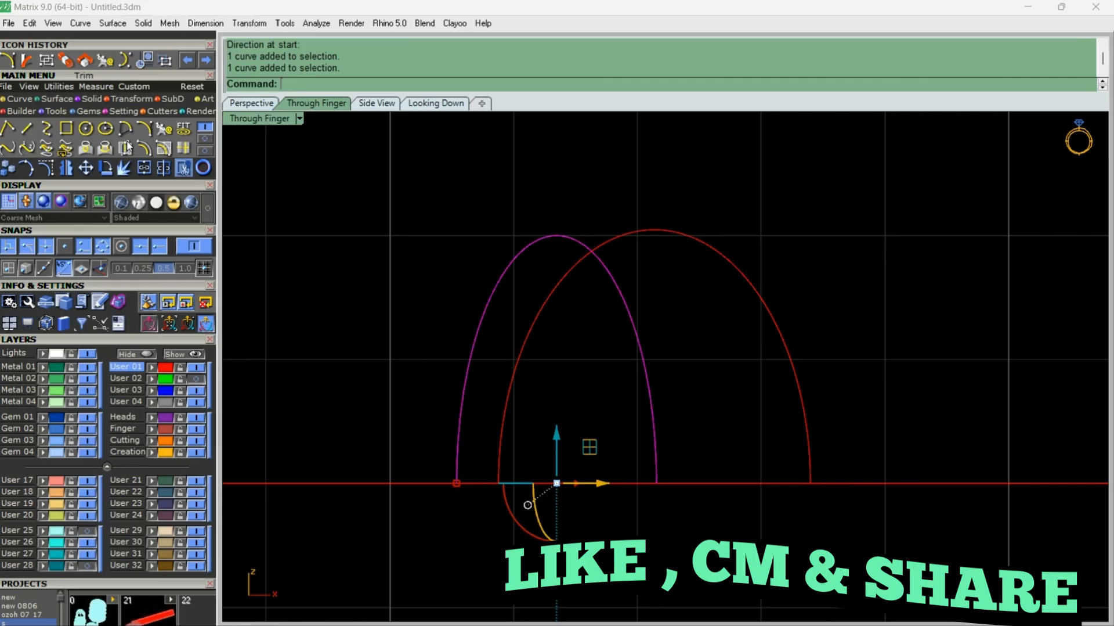
left_click(26, 128)
left_click(555, 234)
scroll(337, 240, "down", 18)
left_click(807, 238)
left_click(766, 239)
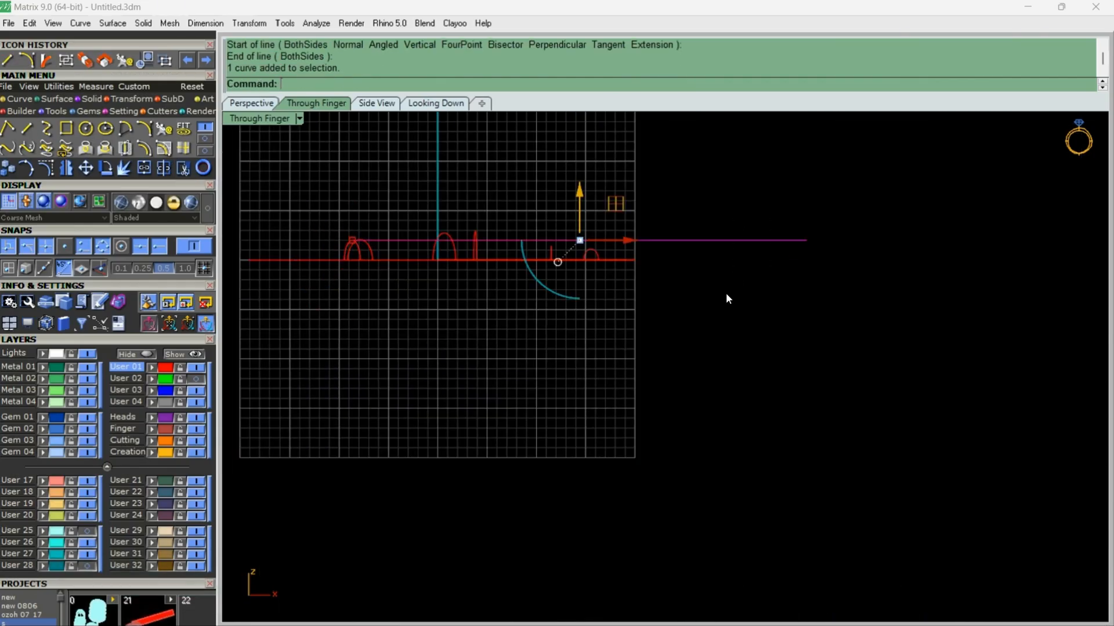
Step: Lower the second arc's three upper control points to the height of the horizontal reference line
scroll(343, 220, "up", 8)
scroll(429, 285, "up", 10)
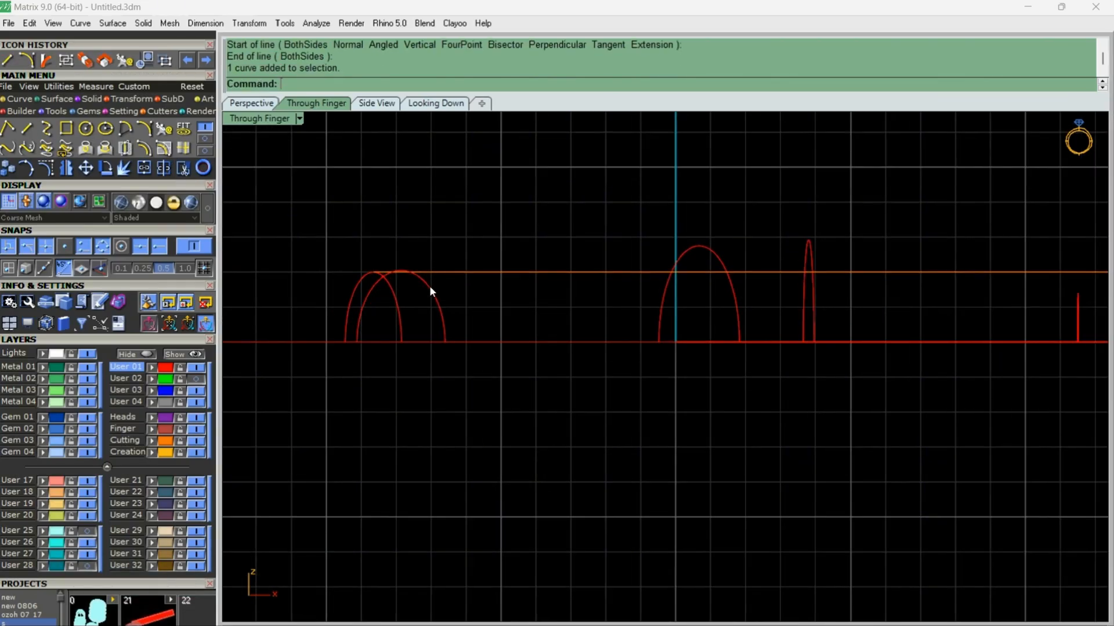
left_click(461, 287)
scroll(285, 249, "up", 4)
left_click(51, 168)
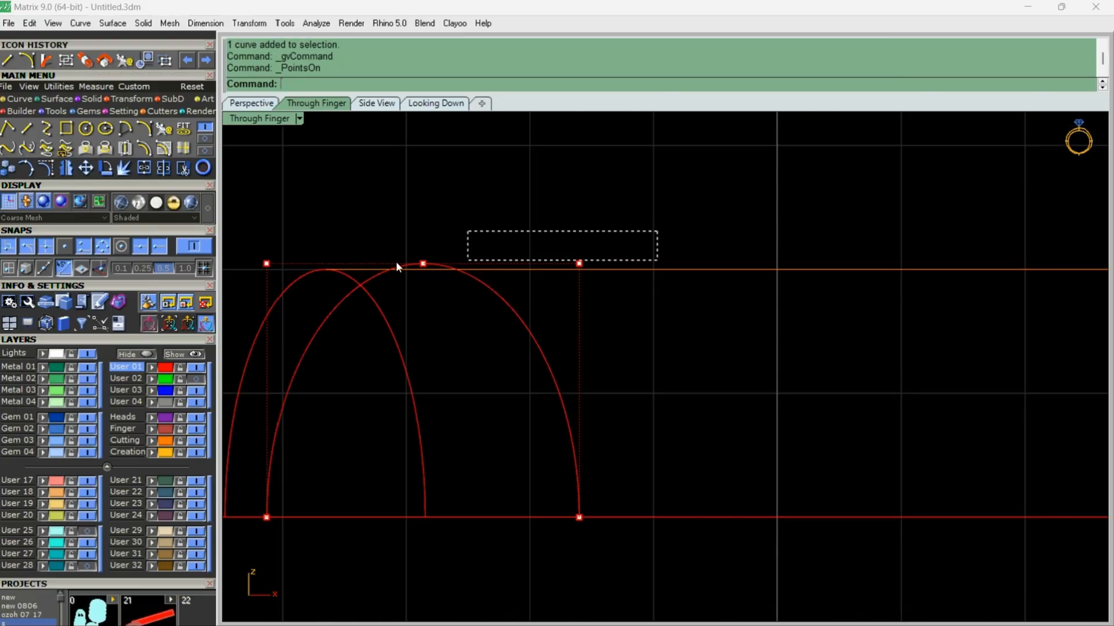
left_click_drag(245, 278, 250, 266)
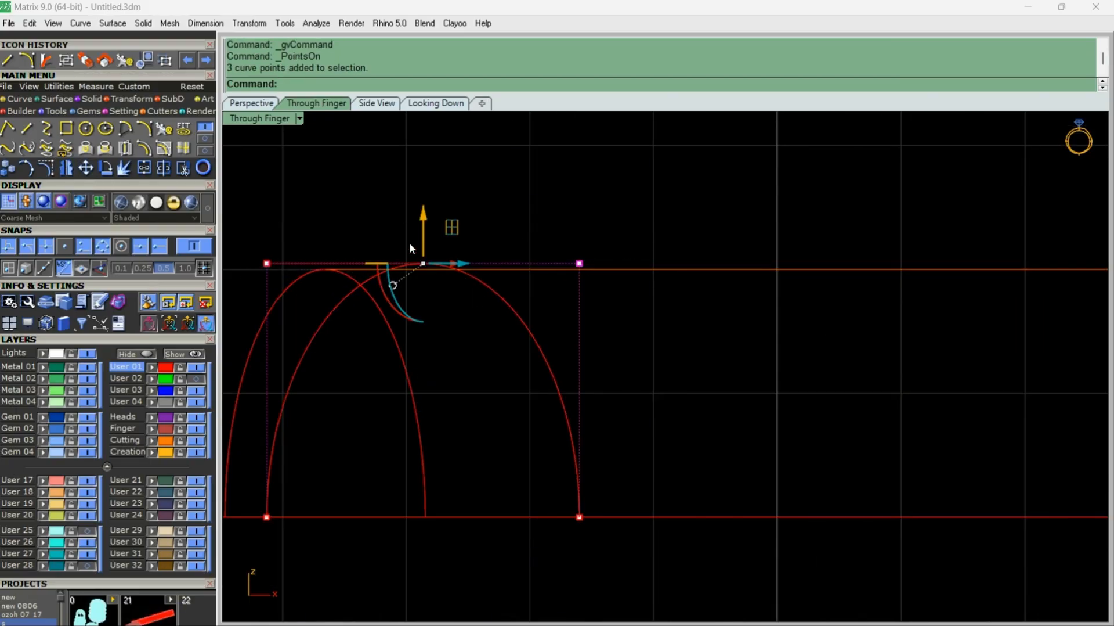
left_click_drag(421, 216, 427, 235)
scroll(418, 227, "down", 10)
key("Escape")
key("Escape")
scroll(934, 194, "up", 6)
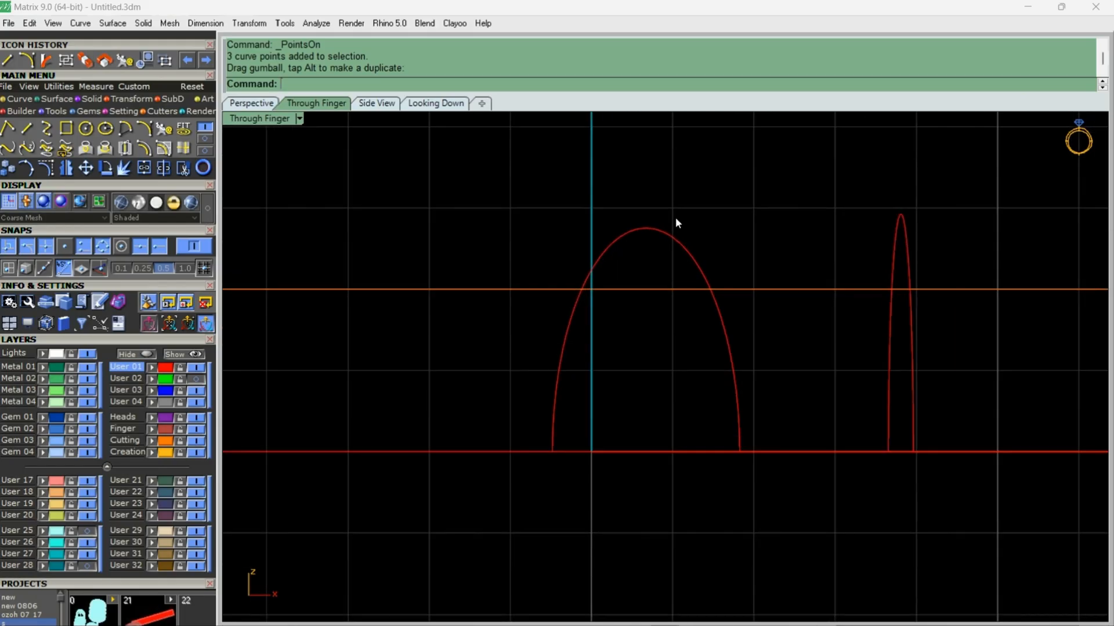
Step: Lower the upper three control points of the third and fourth arcs to the horizontal reference line
left_click(674, 234)
left_click(48, 168)
left_click_drag(790, 204, 528, 250)
left_click_drag(652, 191, 647, 251)
left_click_drag(974, 206, 819, 249)
left_click_drag(900, 181, 884, 248)
scroll(865, 232, "down", 10)
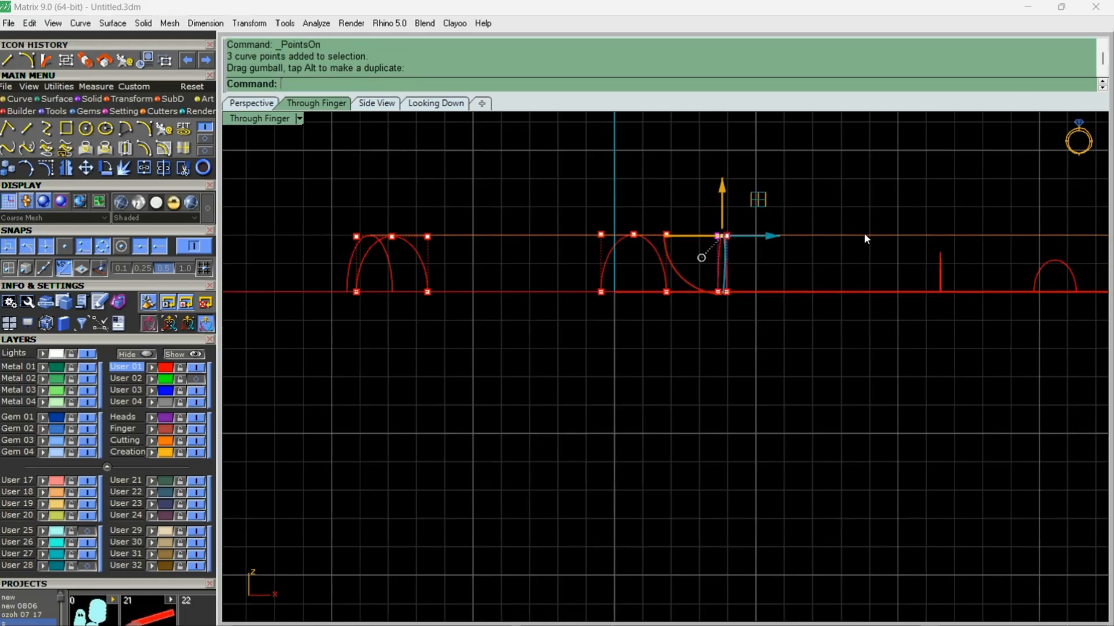
key("Escape")
Step: Try to raise the fifth arc's upper three control points to the horizontal reference line
scroll(765, 270, "up", 4)
left_click(711, 290)
key("F10")
scroll(761, 266, "up", 6)
left_click_drag(749, 250, 625, 291)
left_click_drag(656, 224, 656, 181)
scroll(690, 201, "down", 4)
scroll(999, 268, "up", 2)
Step: Try to raise the tail arc's upper three control points to the reference line and check the arcs in perspective
left_click(870, 258)
key("F10")
left_click_drag(950, 271, 854, 222)
left_click(251, 103)
scroll(726, 442, "up", 10)
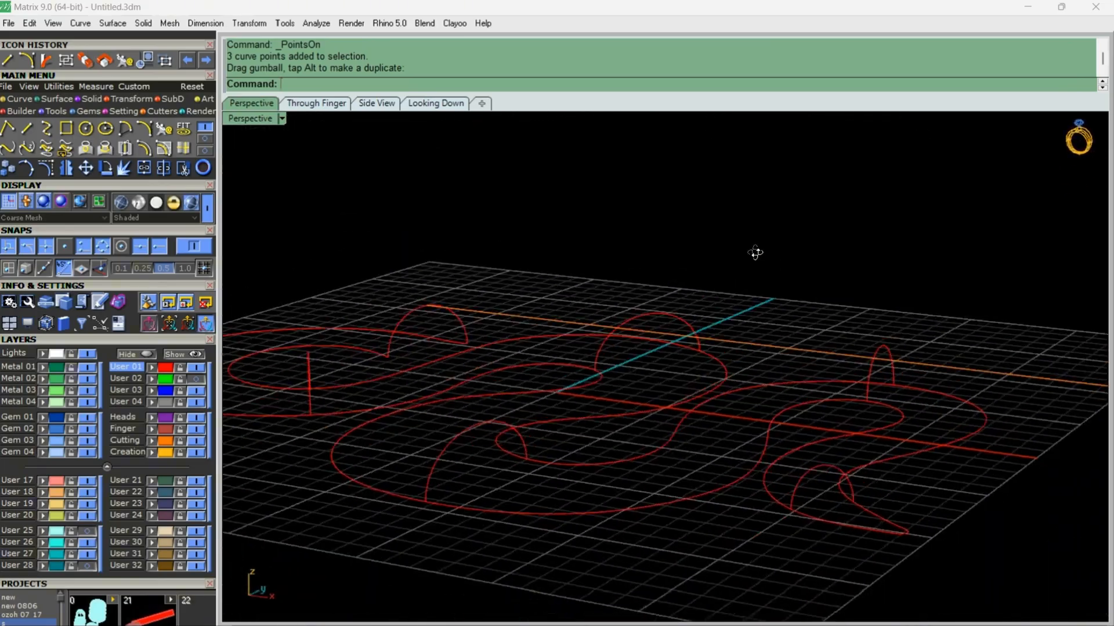
Step: Undo the height changes on the last two arcs near the tail
left_click(850, 442)
key("F10")
mouse_move(851, 441)
right_mouse_down()
mouse_move(749, 411)
mouse_move(869, 448)
right_mouse_up()
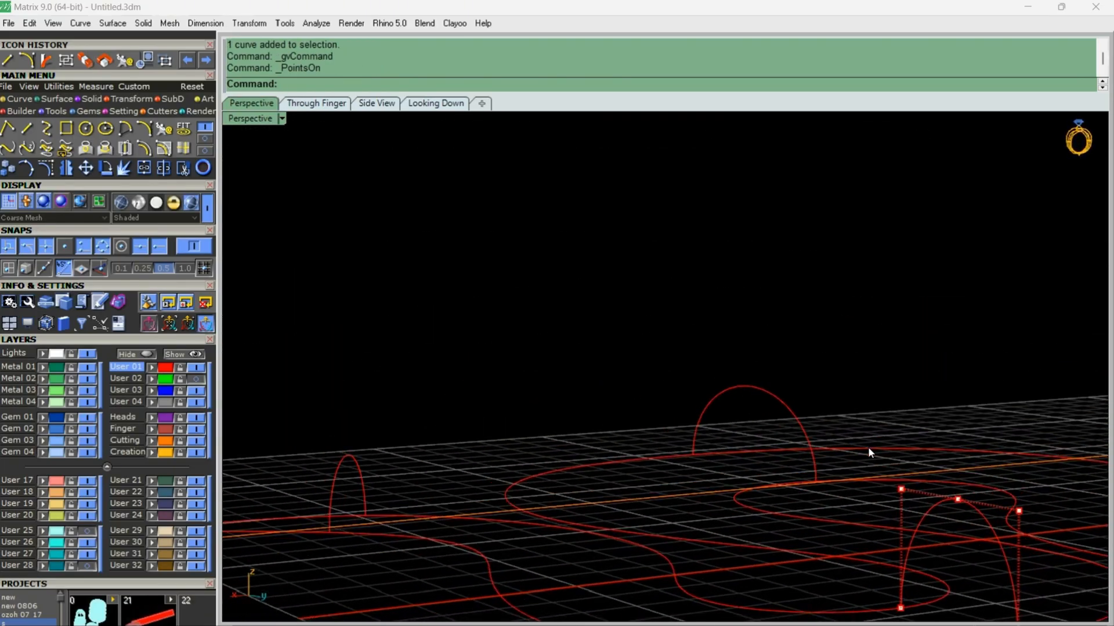
key("ctrl+z")
key("ctrl+z")
Step: Delete the horizontal reference line used for matching the arc heights
left_click(441, 349)
scroll(447, 354, "down", 6)
left_click(721, 408)
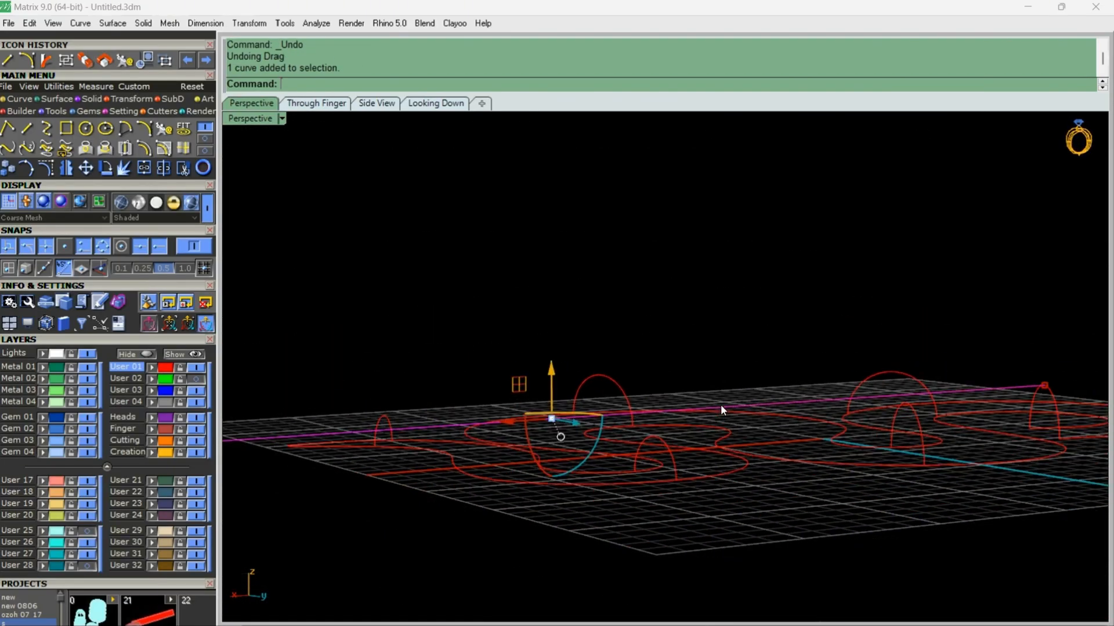
key("Delete")
Step: Create a curve network surface for the snake's body from its two outline curves and all the cross-section arcs
scroll(659, 422, "down", 3)
right_click_drag(659, 422, 621, 472)
scroll(622, 472, "up", 4)
left_click(600, 467)
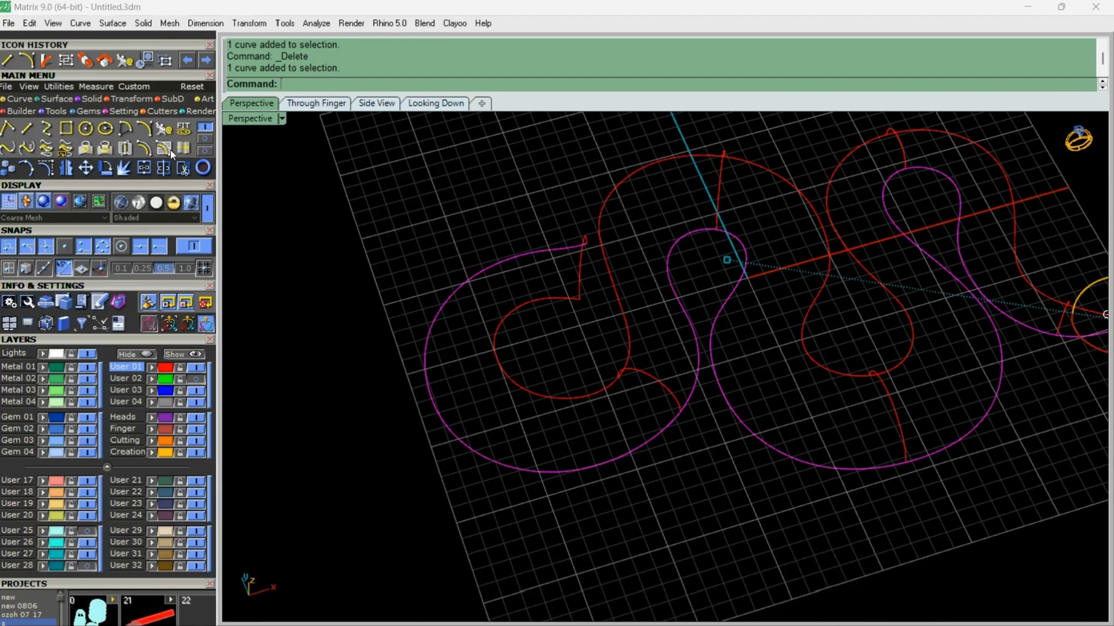
left_click(64, 99)
left_click(204, 128)
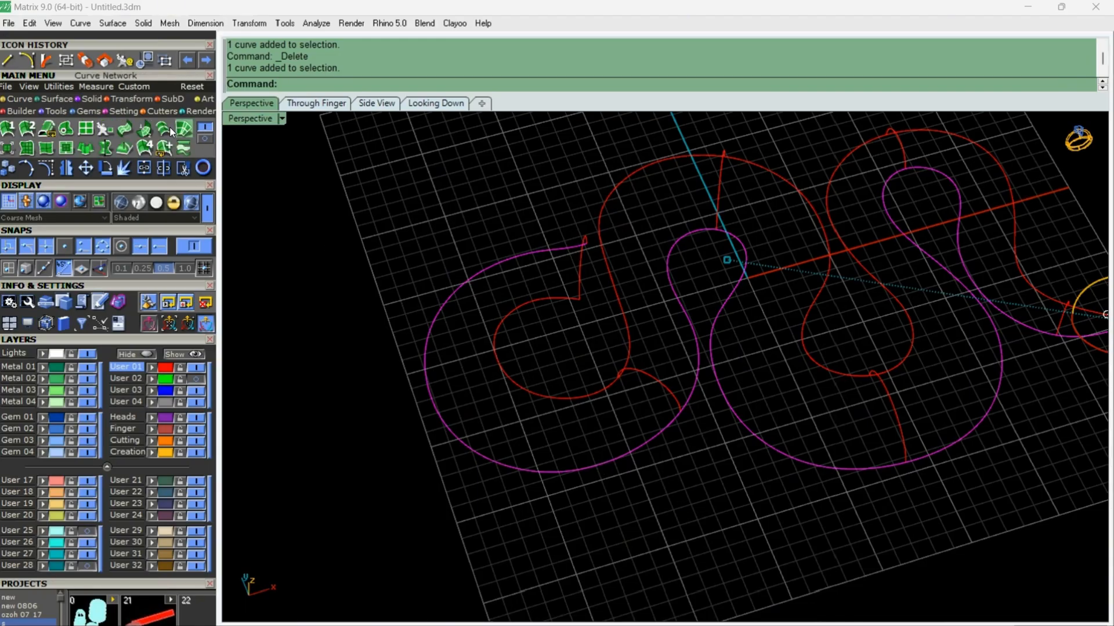
left_click(182, 128)
left_click(607, 277)
left_click_drag(585, 280, 550, 301)
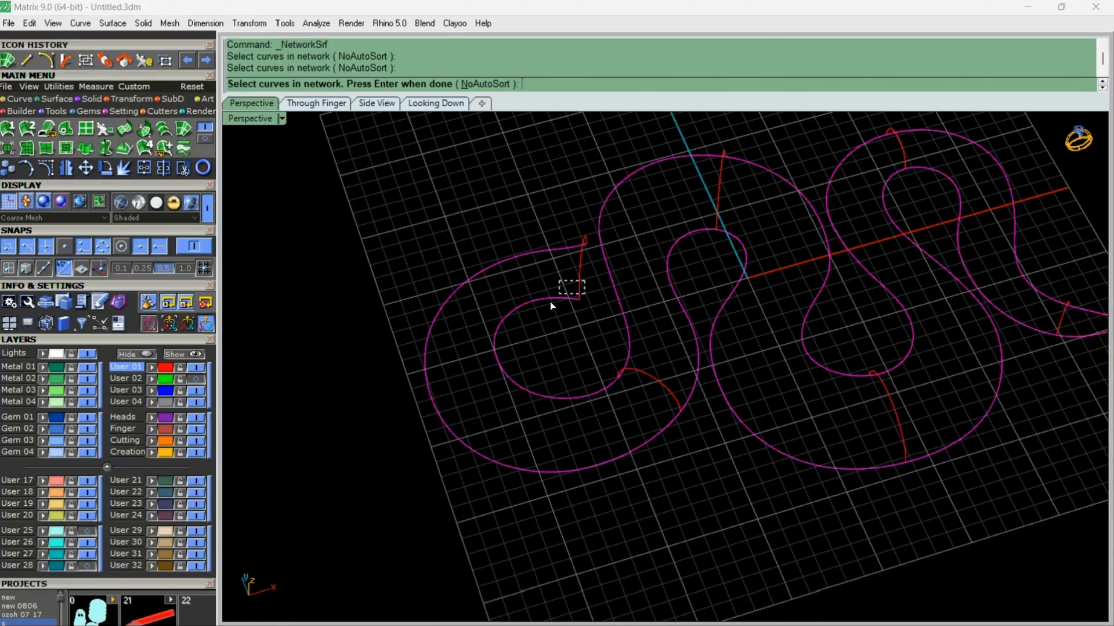
left_click_drag(838, 172, 836, 174)
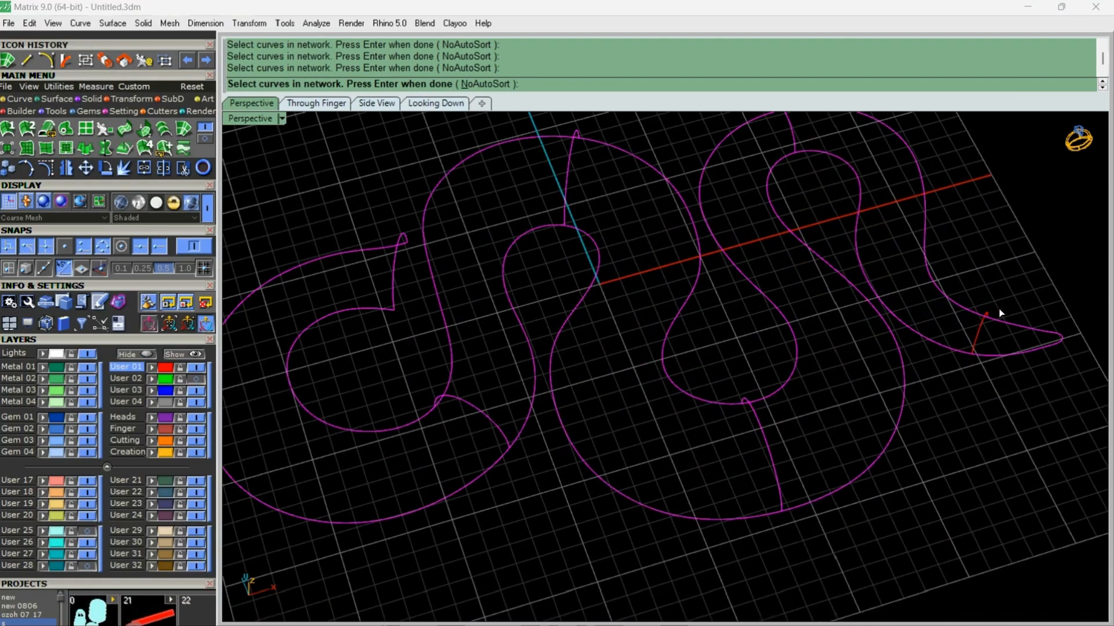
key("Return")
key("Return")
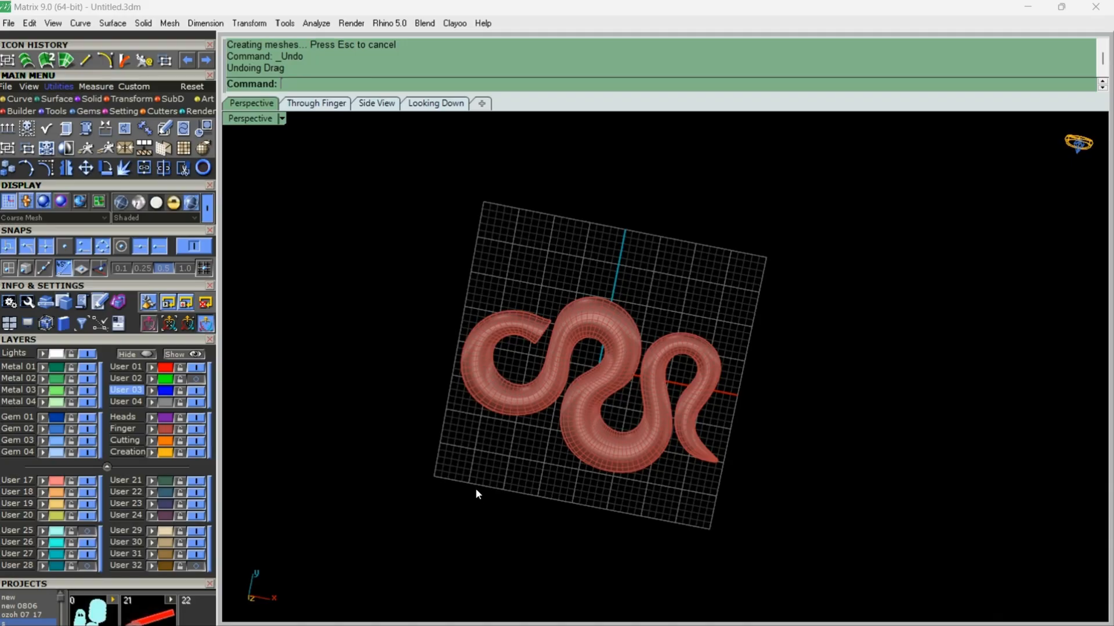
Step: Create flat UV curves from the snake's body surface and hide the Finger layer holding the body
left_click(19, 99)
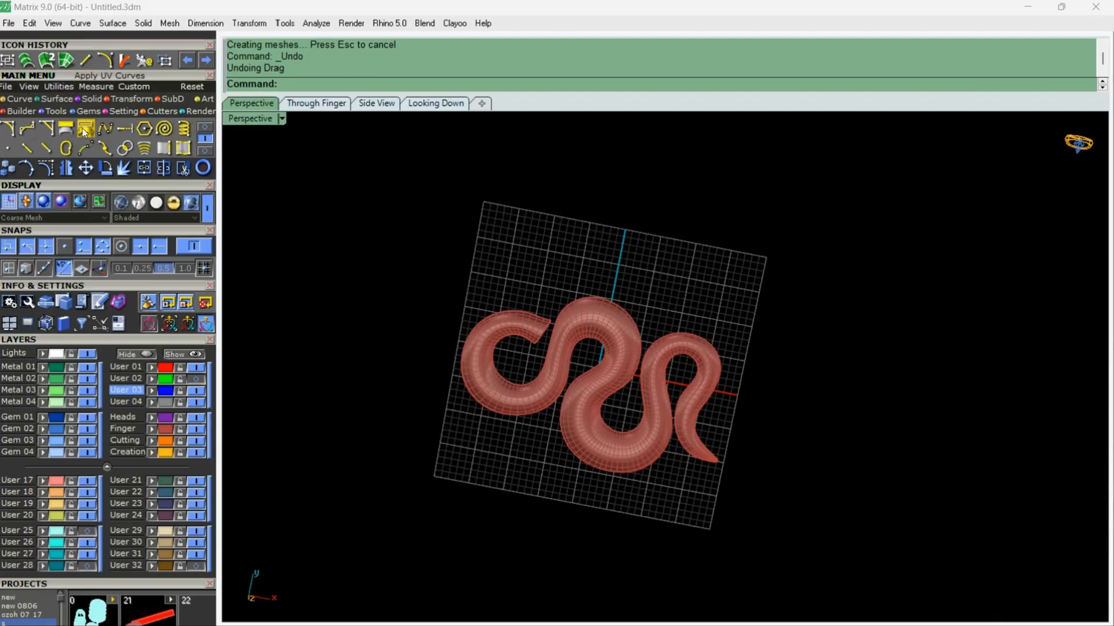
left_click(67, 128)
left_click(609, 399)
key("Return")
left_click(777, 239)
scroll(618, 385, "down", 9)
scroll(597, 400, "up", 9)
right_click_drag(558, 406, 491, 486)
scroll(534, 423, "up", 8)
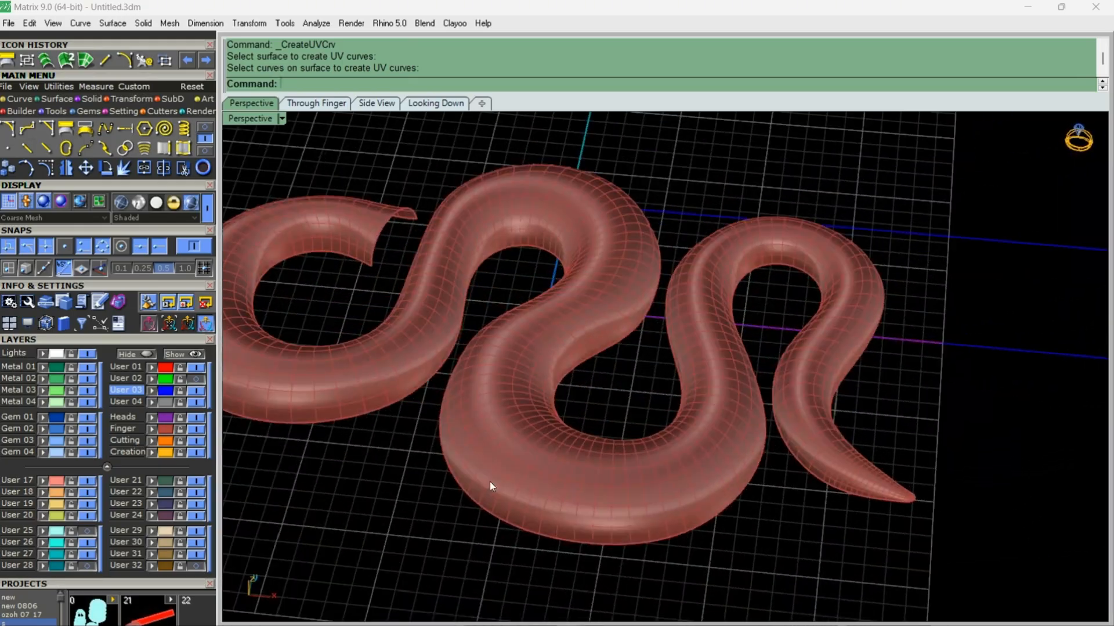
left_click(195, 432)
Step: Select the flat UV rectangle in the Looking Down view and set the gumball alignment to CPlane
scroll(477, 429, "down", 5)
right_click_drag(511, 407, 539, 432)
left_click(551, 359)
left_click(416, 107)
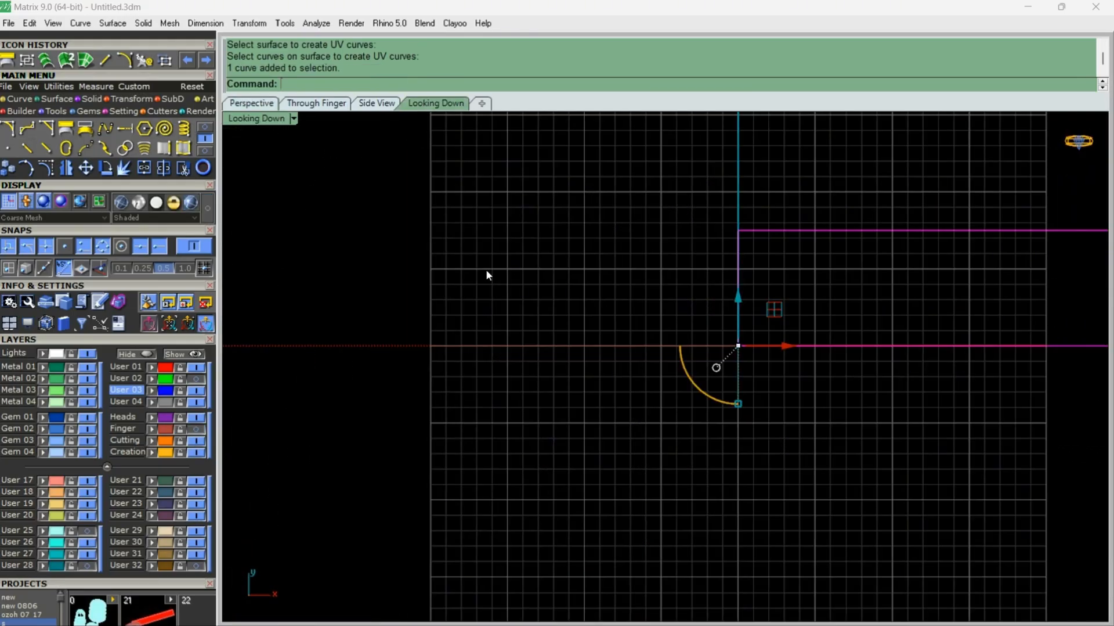
scroll(482, 418, "down", 9)
scroll(543, 415, "up", 7)
left_click(532, 412)
left_click(597, 288)
scroll(530, 409, "down", 3)
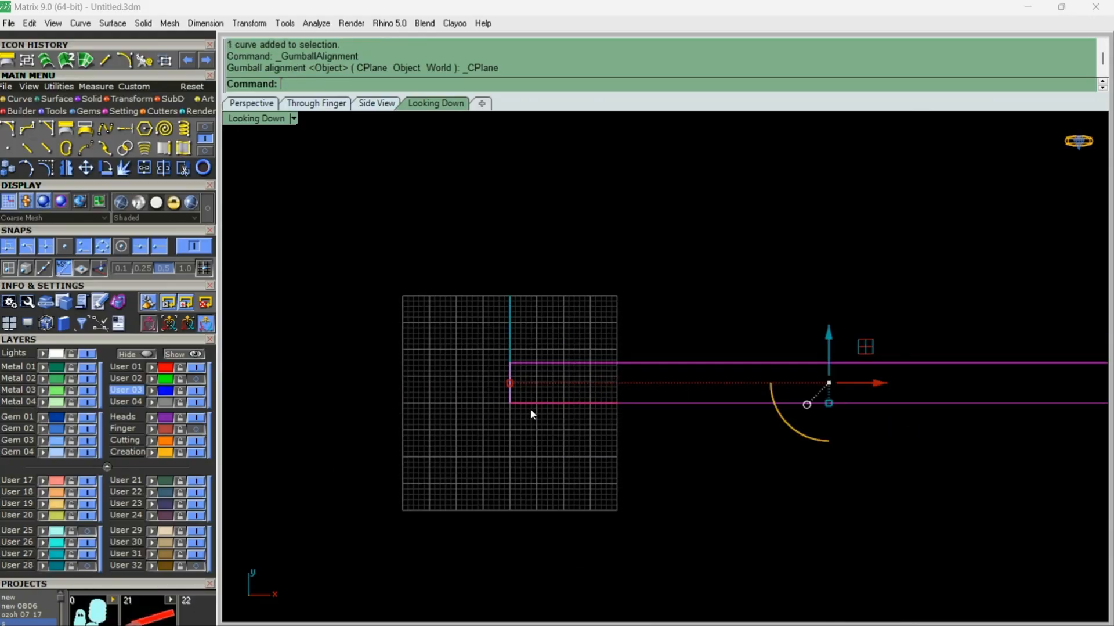
Step: Center the UV rectangle on the origin in X, Y and Z using the CPlane coordinate space
left_click(58, 86)
left_click(183, 128)
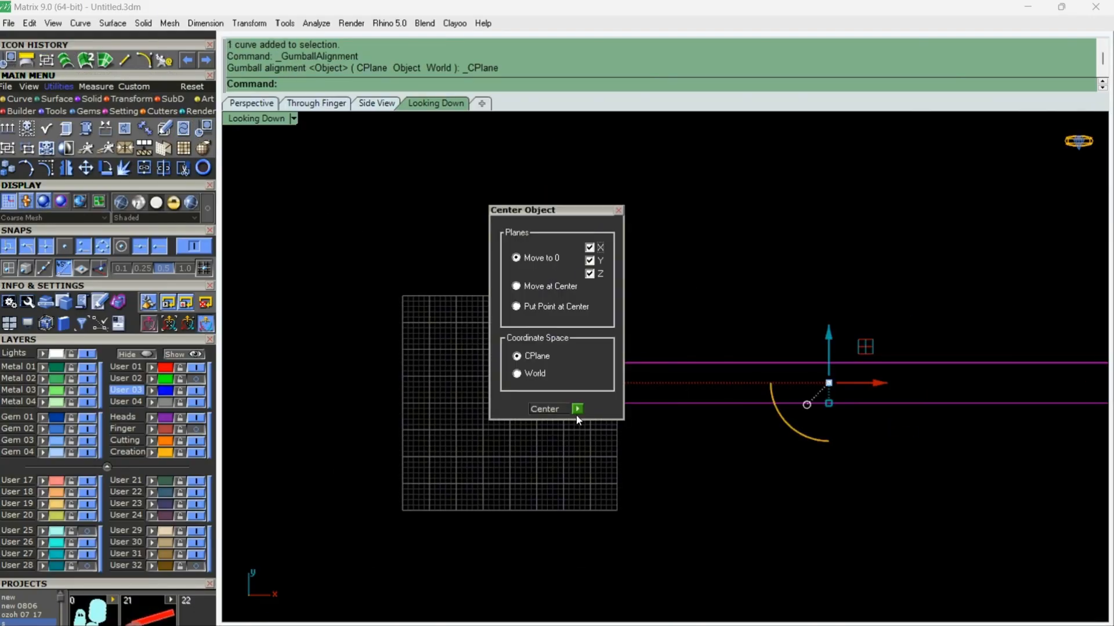
left_click(574, 409)
scroll(524, 441, "up", 3)
Step: Try to offset the centered UV rectangle inward by 0.4
left_click(513, 406)
scroll(469, 415, "up", 5)
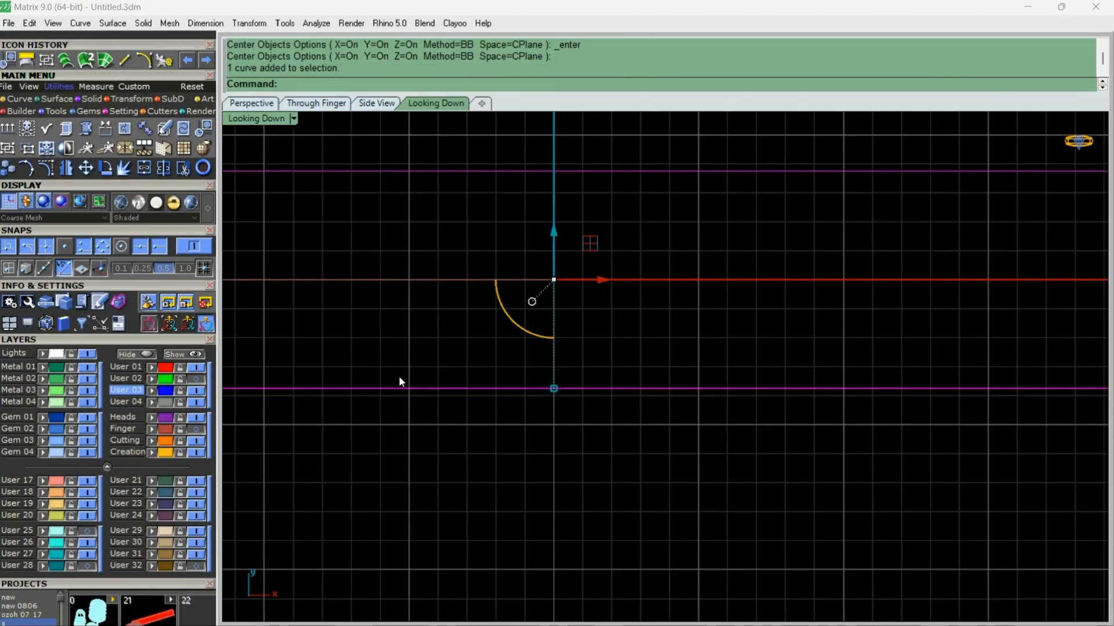
left_click(17, 98)
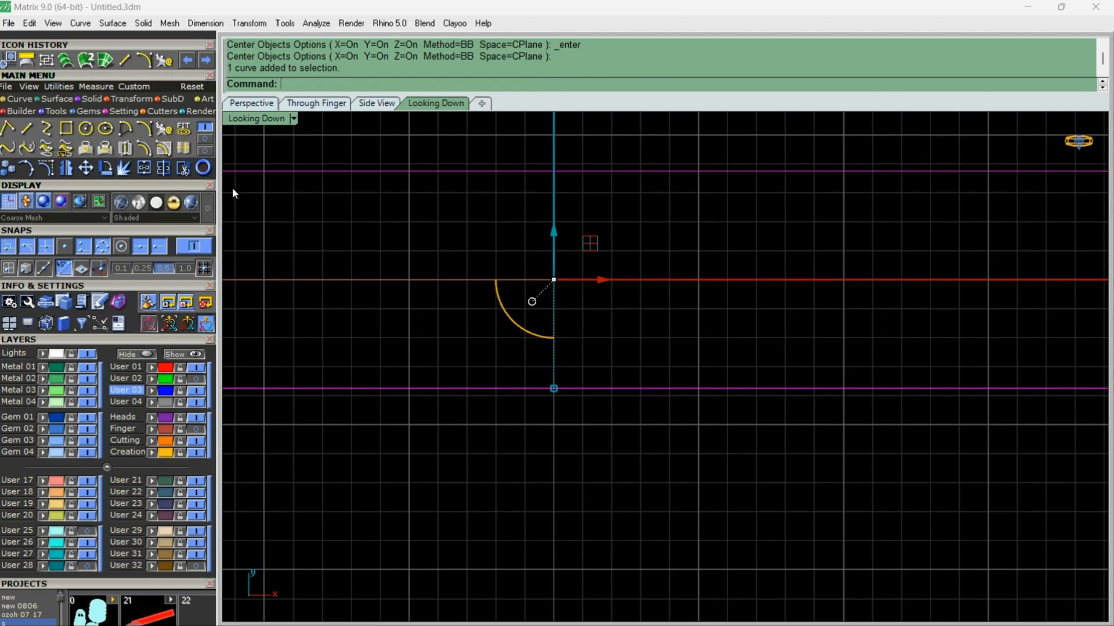
left_click(144, 152)
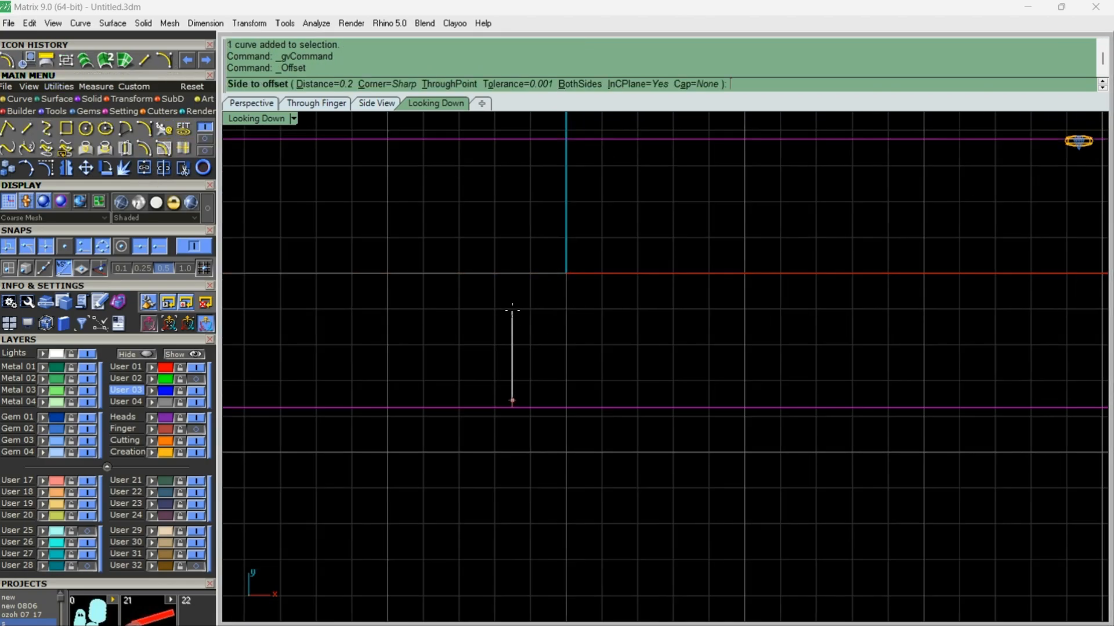
key("Return")
left_click(513, 314)
scroll(530, 349, "up", 3)
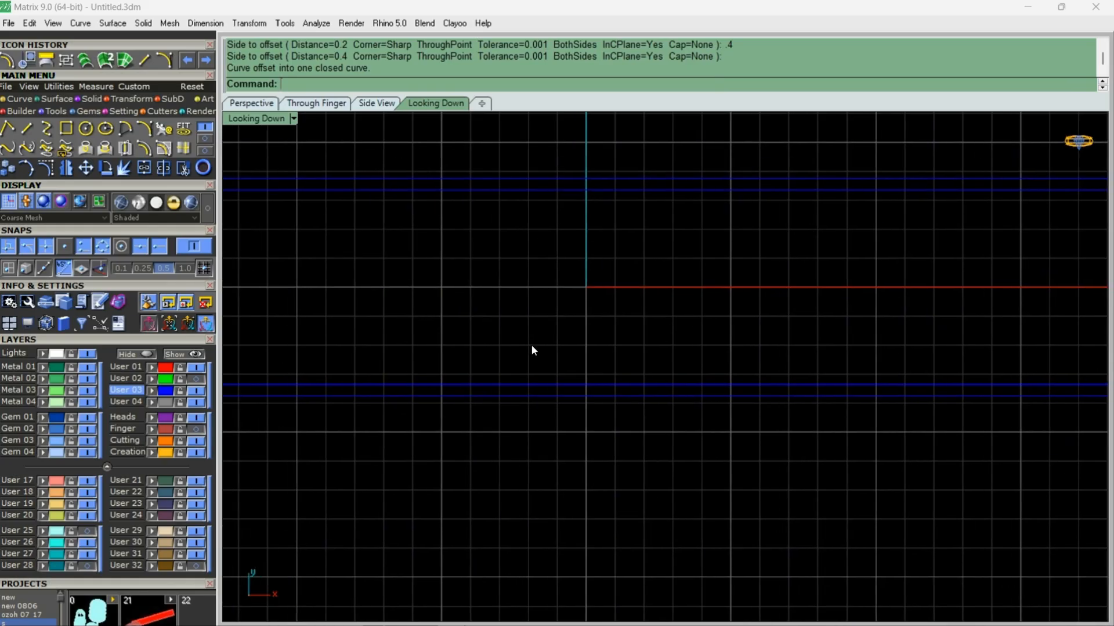
key("ctrl+z")
Step: Offset the centered UV rectangle inward by 0.6
left_click(526, 397)
key("Return")
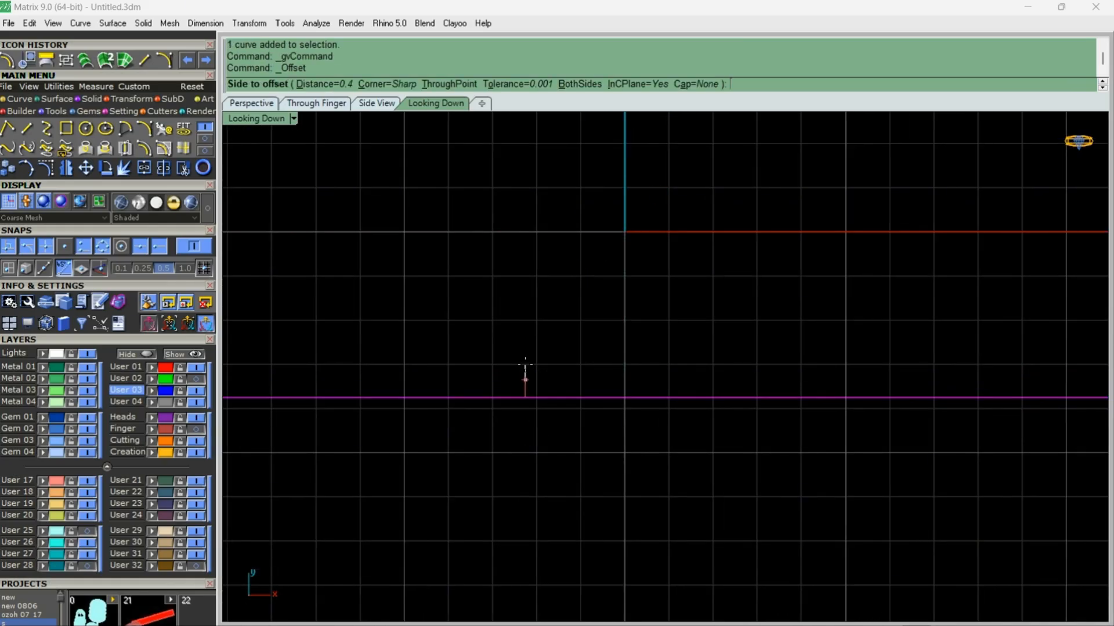
type("1")
key("Return")
type(".6")
key("Return")
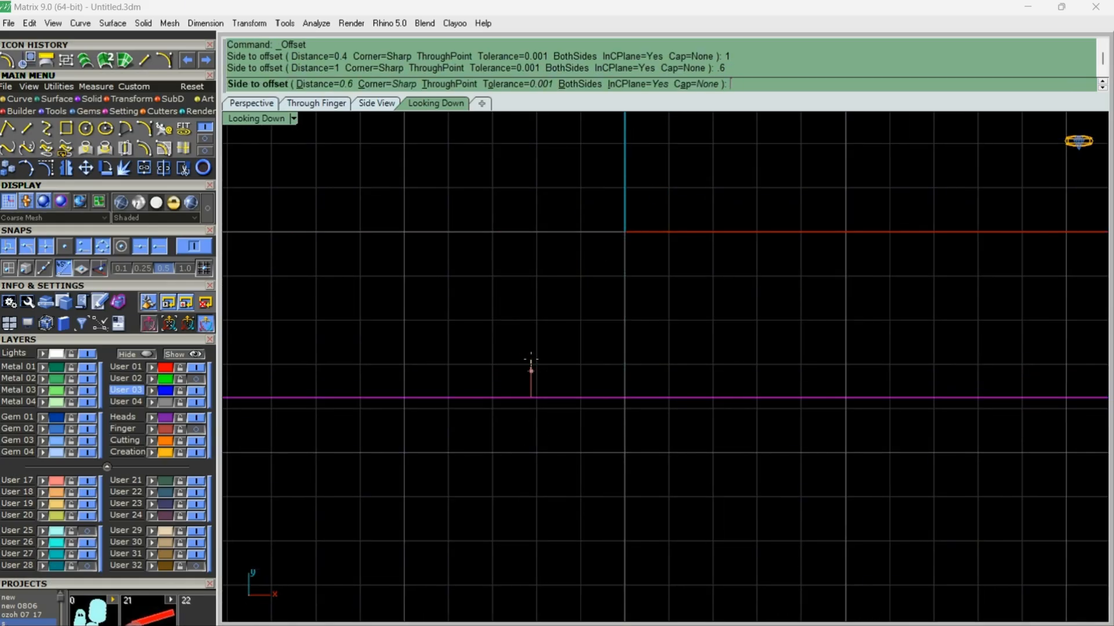
left_click(645, 443)
Step: Put the inner offset rectangle on a different layer, move the outer one to Gem 01 and hide Gem 01
scroll(629, 427, "down", 4)
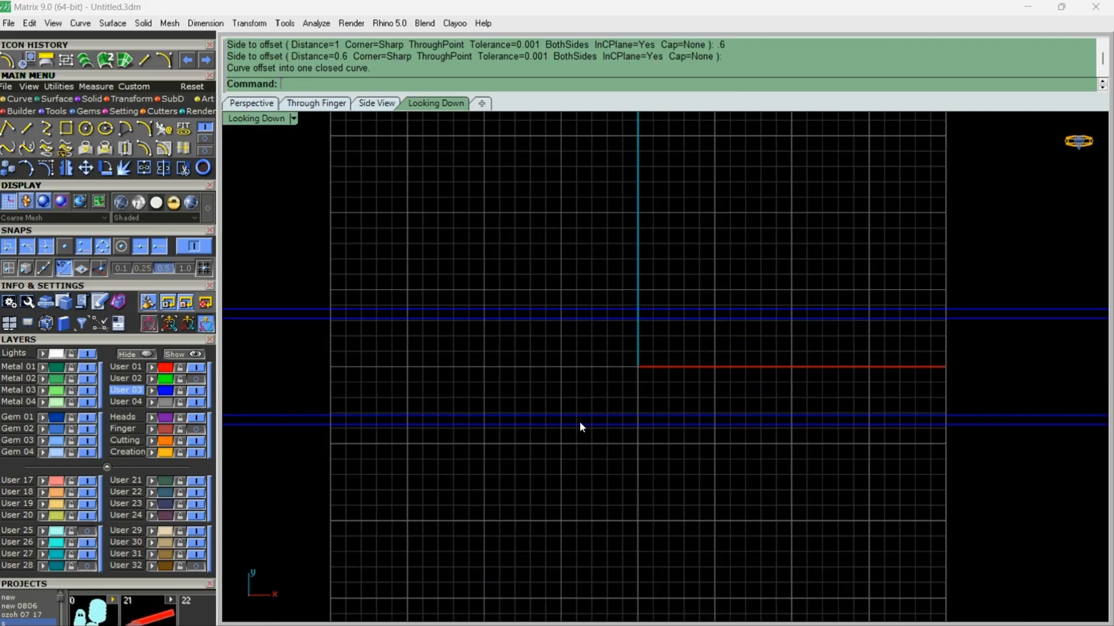
scroll(591, 416, "up", 5)
left_click(598, 414)
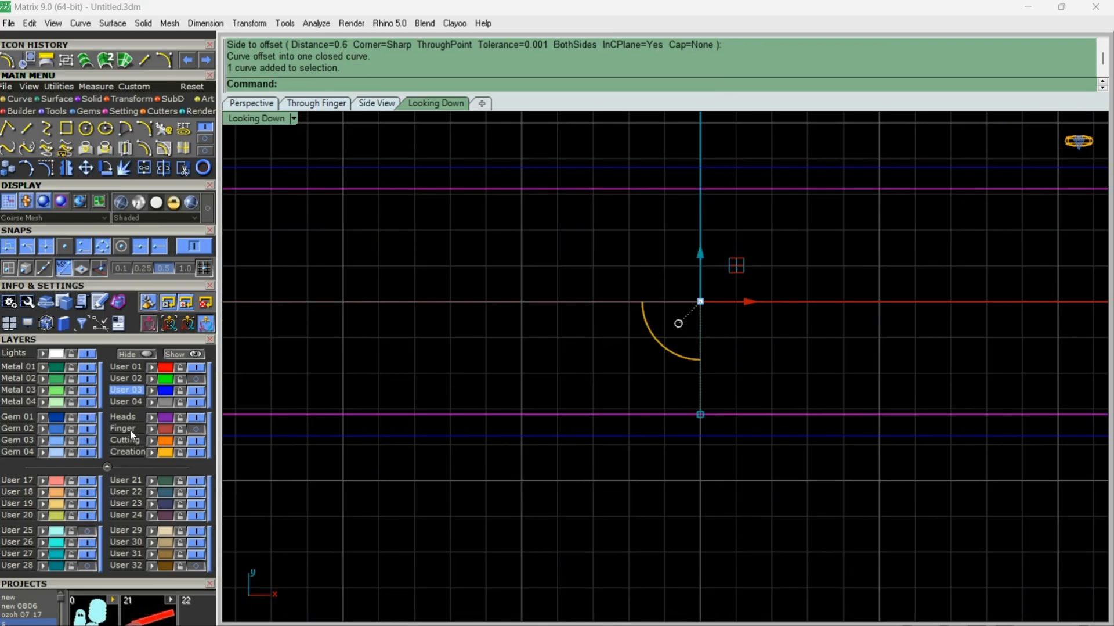
left_click(541, 535)
left_click(386, 435)
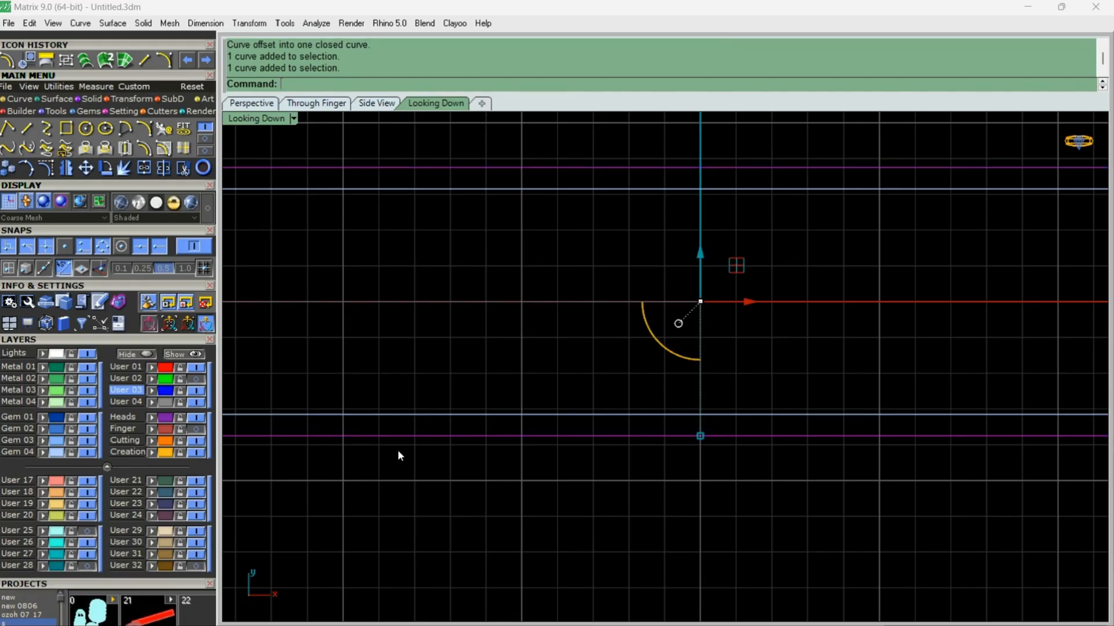
left_click(87, 417)
scroll(665, 441, "down", 3)
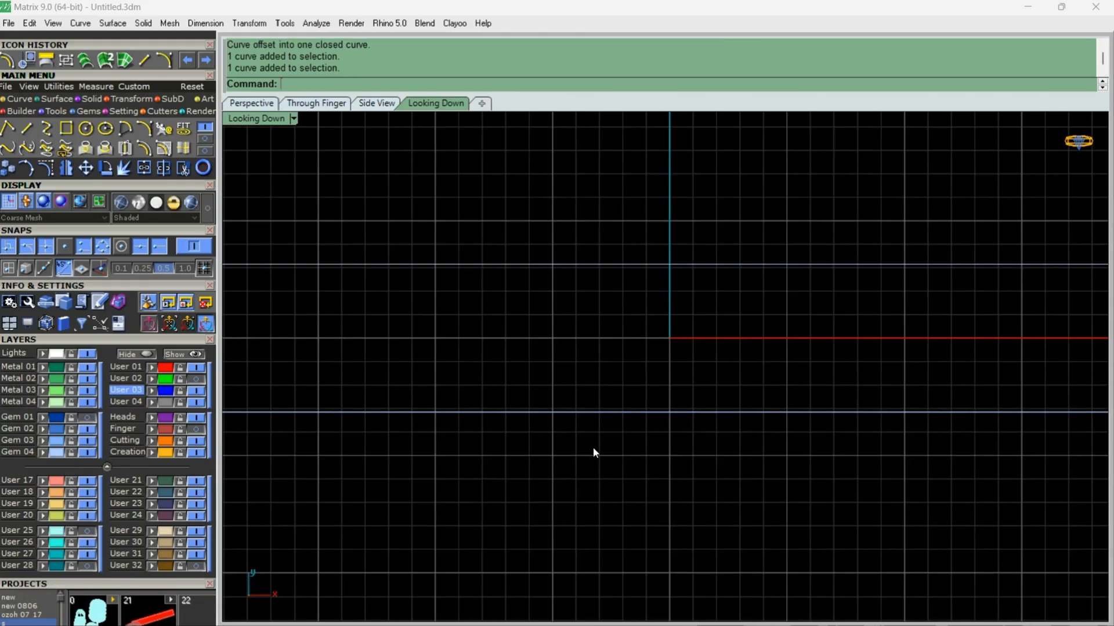
Step: Draw a four-sided polygon centered on the origin and stretch it lengthwise into a diamond
scroll(627, 372, "up", 2)
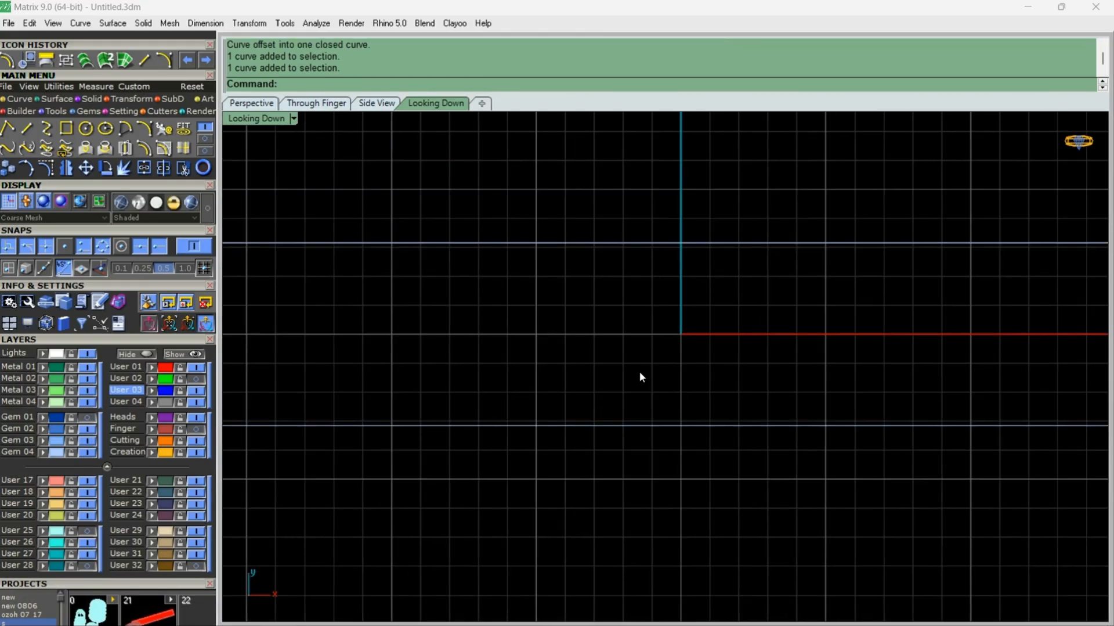
left_click(206, 144)
type("0")
key("Return")
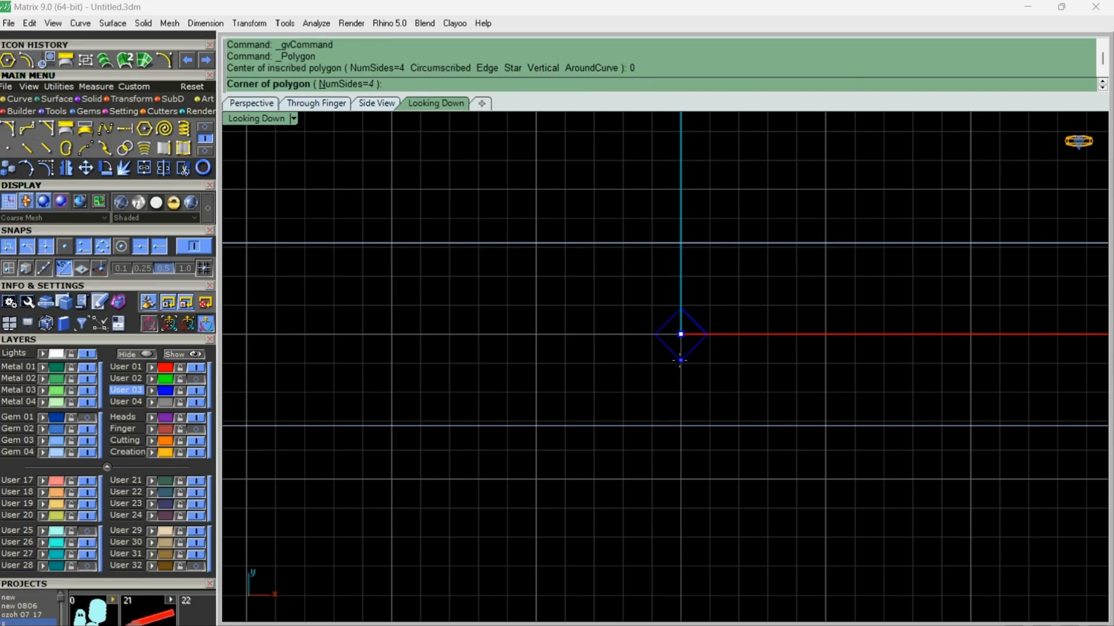
scroll(688, 329, "up", 2)
left_click(650, 345)
scroll(698, 388, "up", 3)
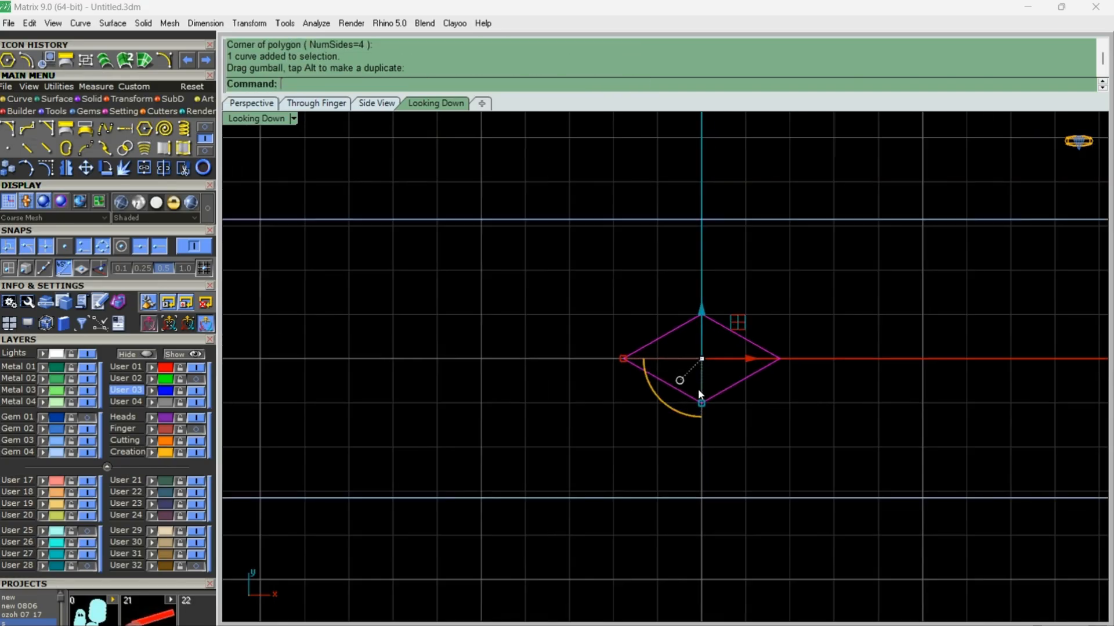
Step: Draw an upright arc across the diamond's short diagonal, between its two opposite corners
left_click(251, 104)
scroll(650, 327, "up", 4)
right_click_drag(651, 326, 558, 448)
mouse_move(437, 448)
right_mouse_down()
mouse_move(496, 465)
mouse_move(441, 446)
right_mouse_up()
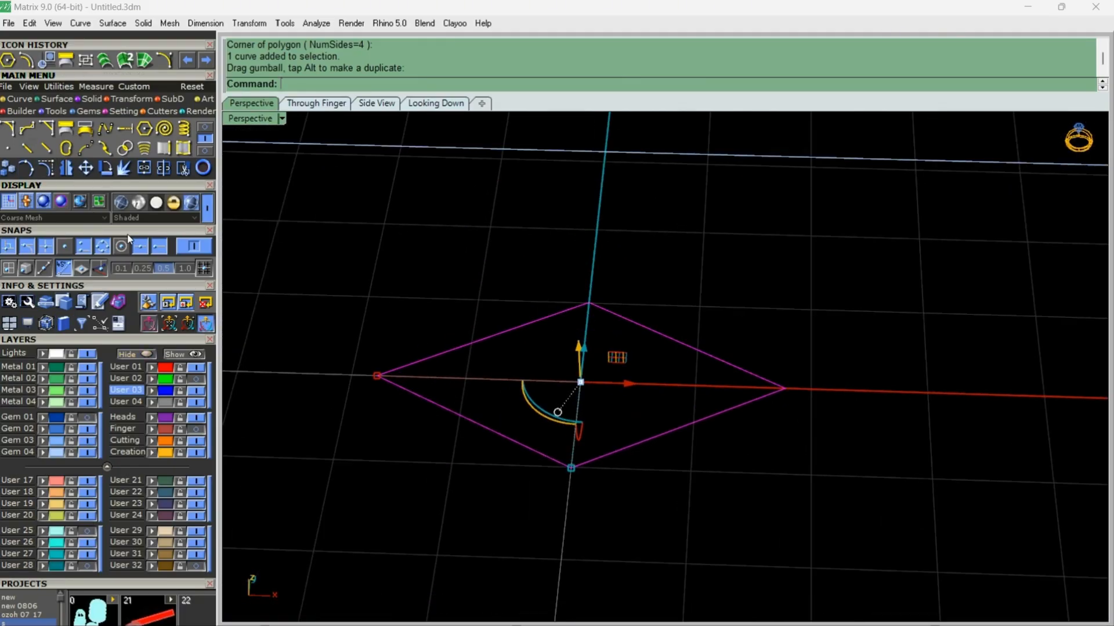
left_click(167, 61)
left_click(590, 303)
left_click(571, 467)
left_click(317, 103)
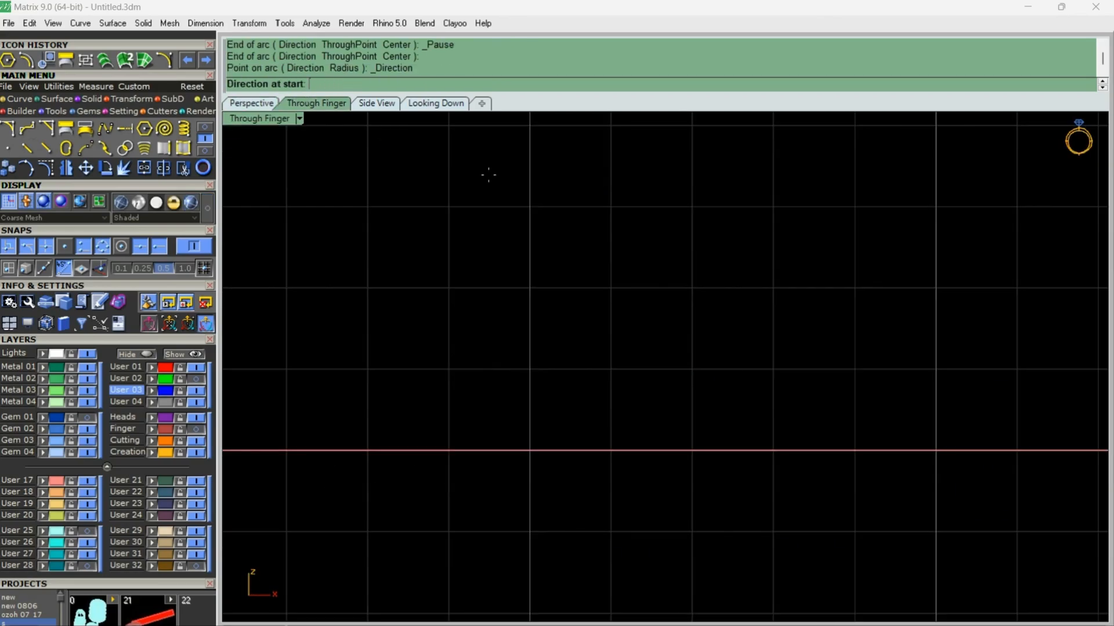
scroll(531, 231, "down", 7)
left_click(552, 246)
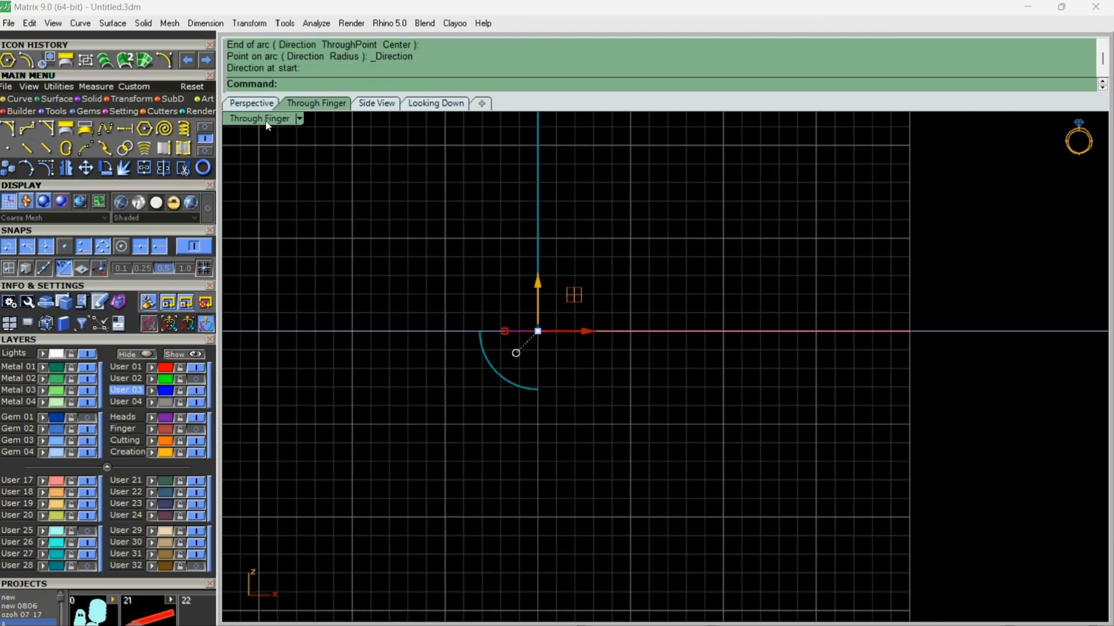
Step: Flatten the upright arc by lowering its upper three control points and pulling the outer ones slightly inward
left_click(252, 104)
right_click_drag(598, 418, 691, 354)
left_click(689, 348)
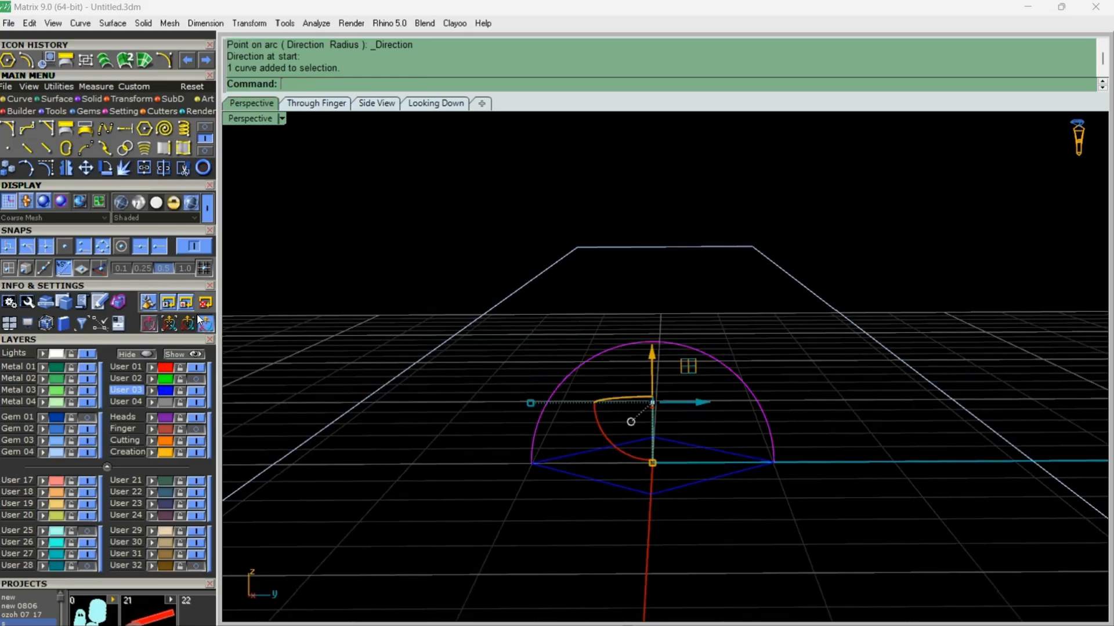
left_click(46, 165)
scroll(794, 322, "up", 4)
left_click_drag(784, 322, 475, 352)
right_click_drag(476, 354, 502, 383)
left_click(736, 308)
left_click_drag(374, 389, 384, 390)
left_click_drag(761, 349, 761, 397)
left_click_drag(398, 404, 414, 405)
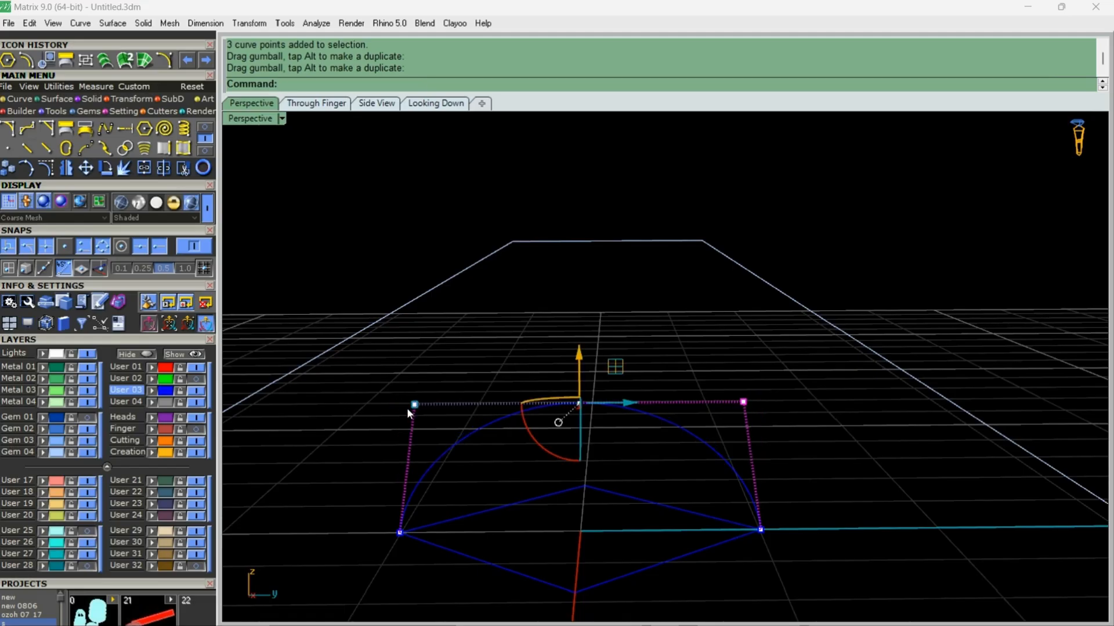
key("Escape")
key("Escape")
Step: Draw a vertical line from the top of the arc down to the diamond's center
right_click_drag(452, 418, 529, 446)
scroll(528, 445, "up", 2)
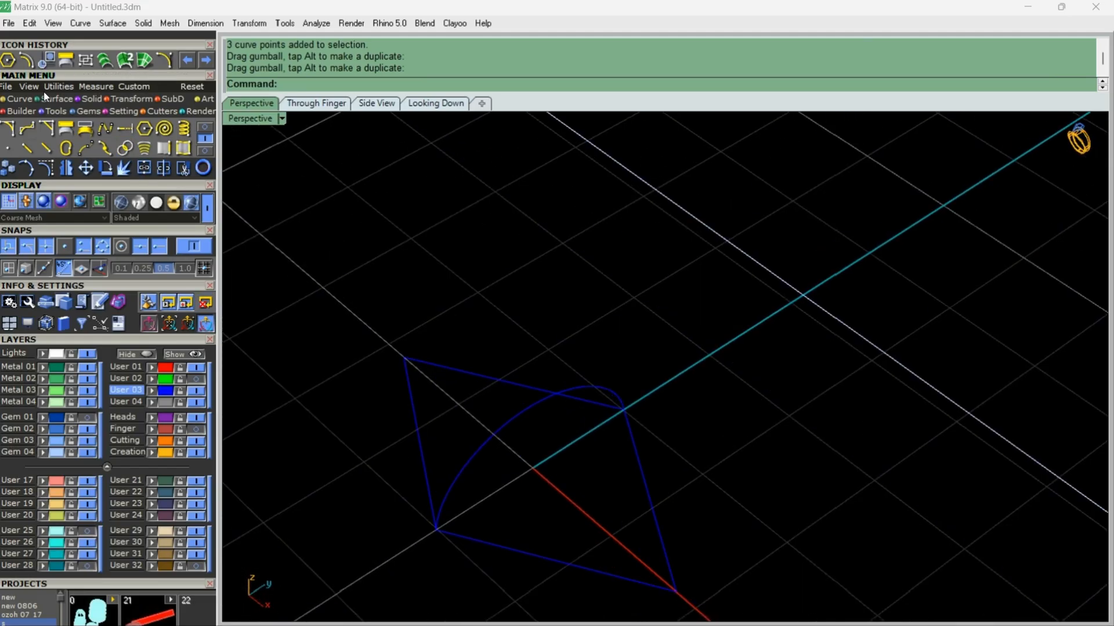
left_click(205, 126)
left_click(27, 129)
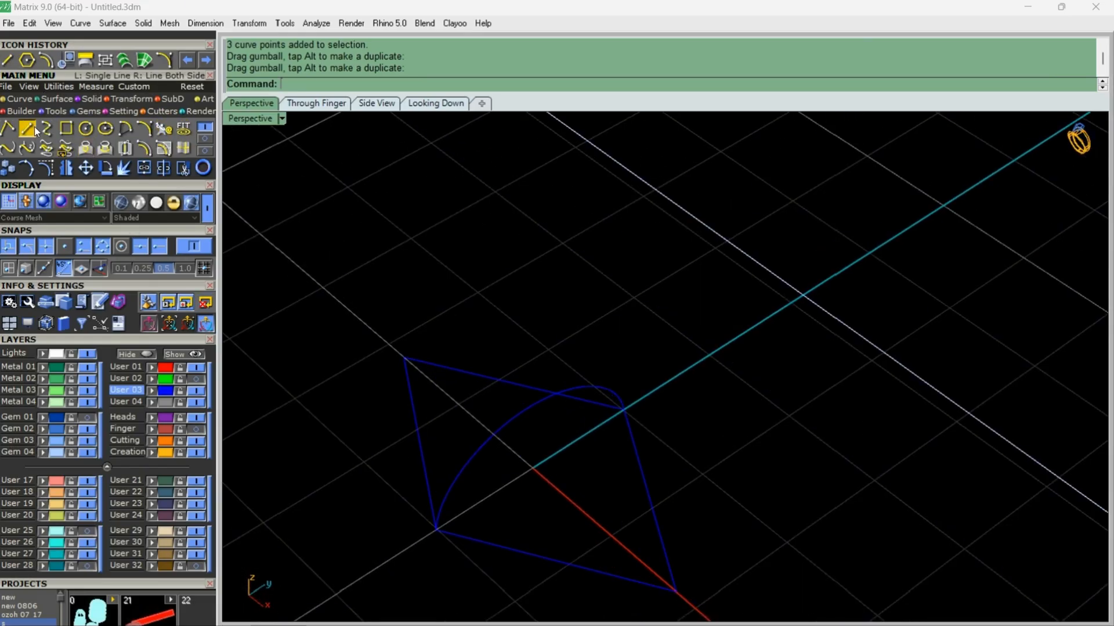
left_click(538, 411)
key("ctrl+Tab")
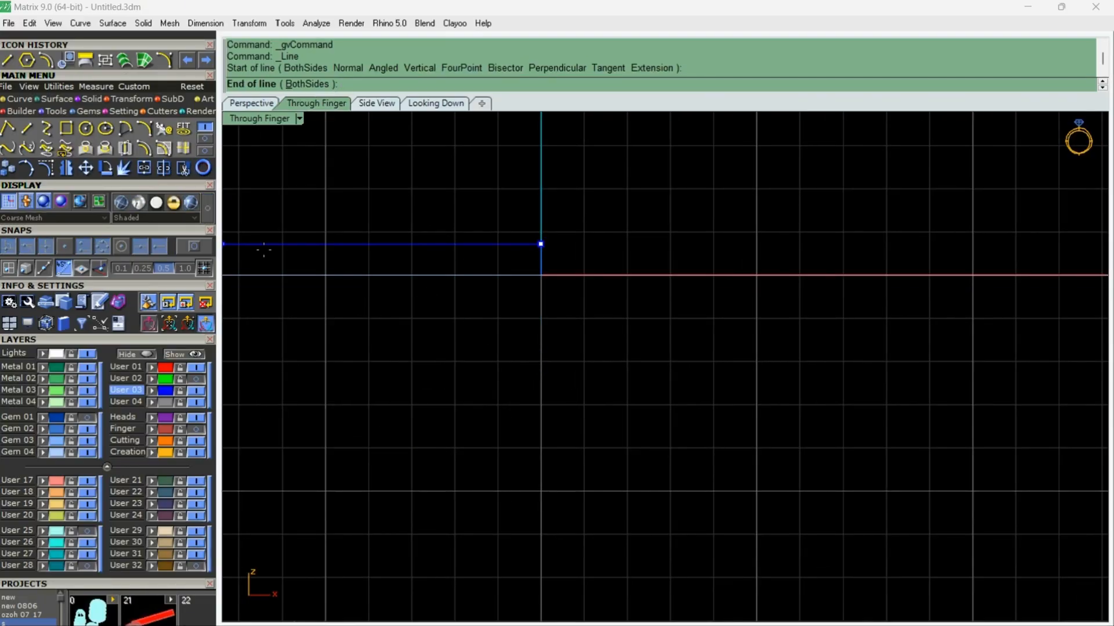
scroll(582, 261, "up", 10)
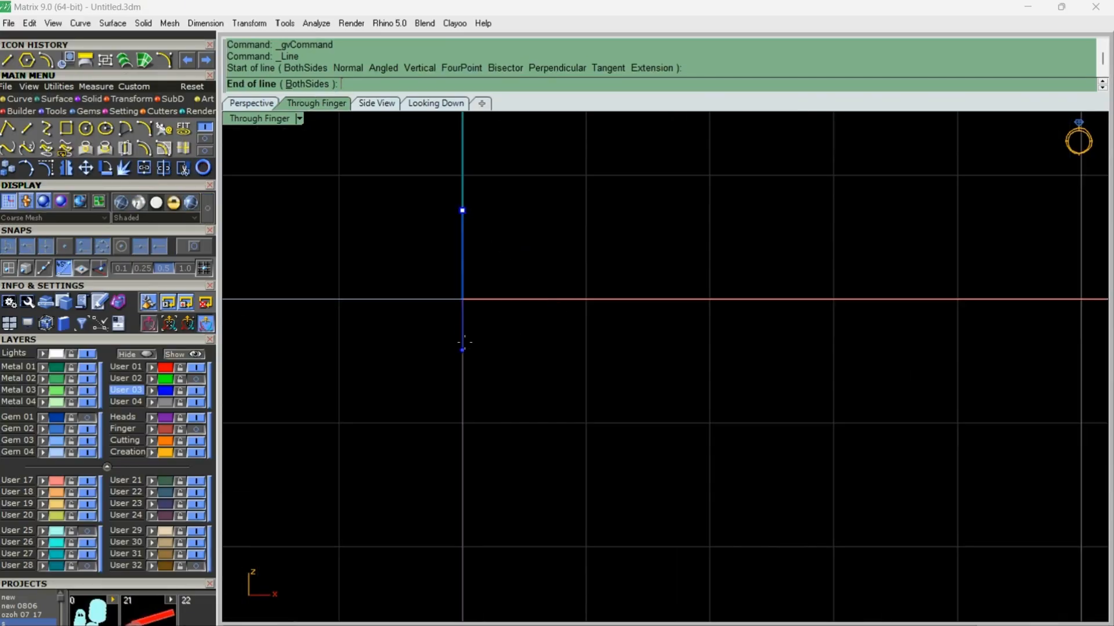
left_click(462, 300)
key("ctrl+Tab")
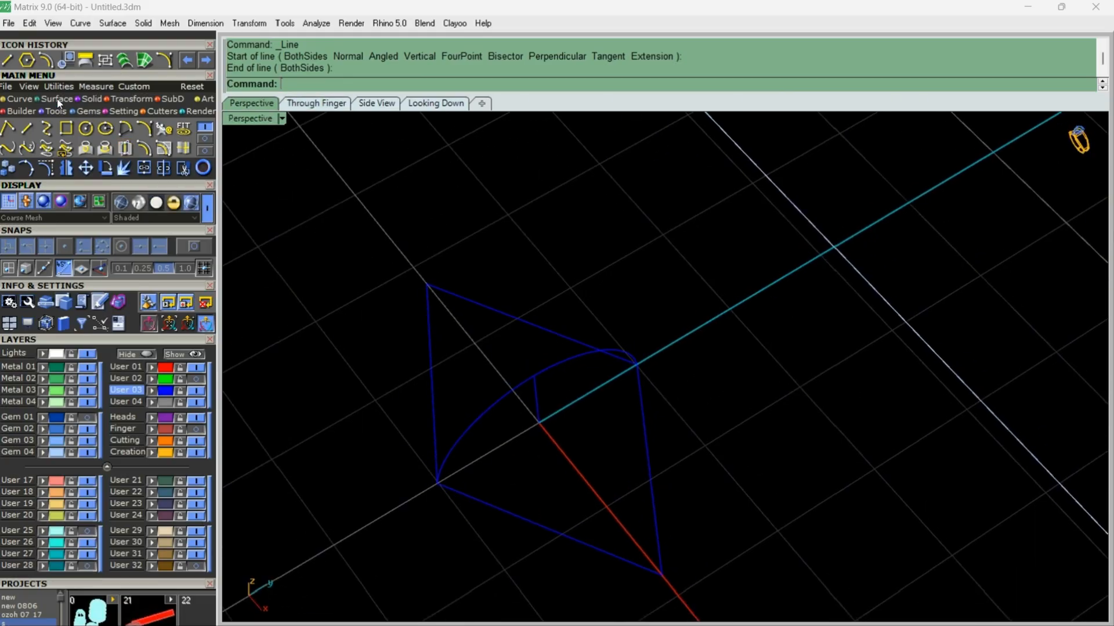
Step: Rail-revolve the arc along the diamond outline, using the vertical line from the arc's top to the diamond's center as axis
left_click(58, 100)
left_click(125, 148)
left_click(496, 404)
left_click(489, 506)
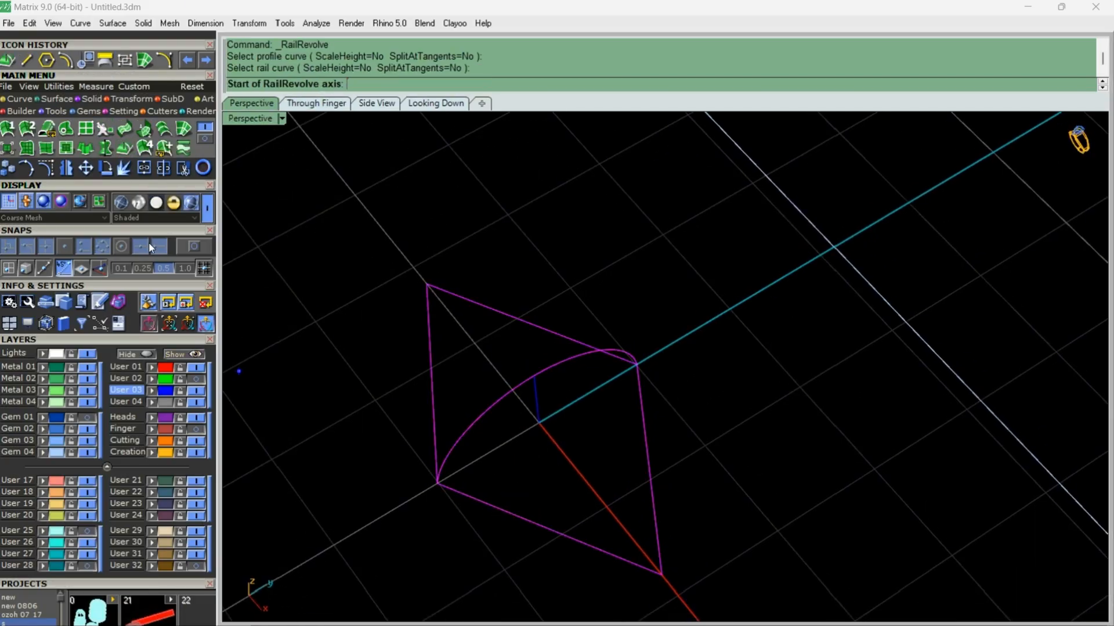
left_click(194, 246)
left_click(534, 376)
left_click(539, 422)
scroll(524, 444, "down", 4)
right_click_drag(449, 528, 592, 512)
left_click(592, 512)
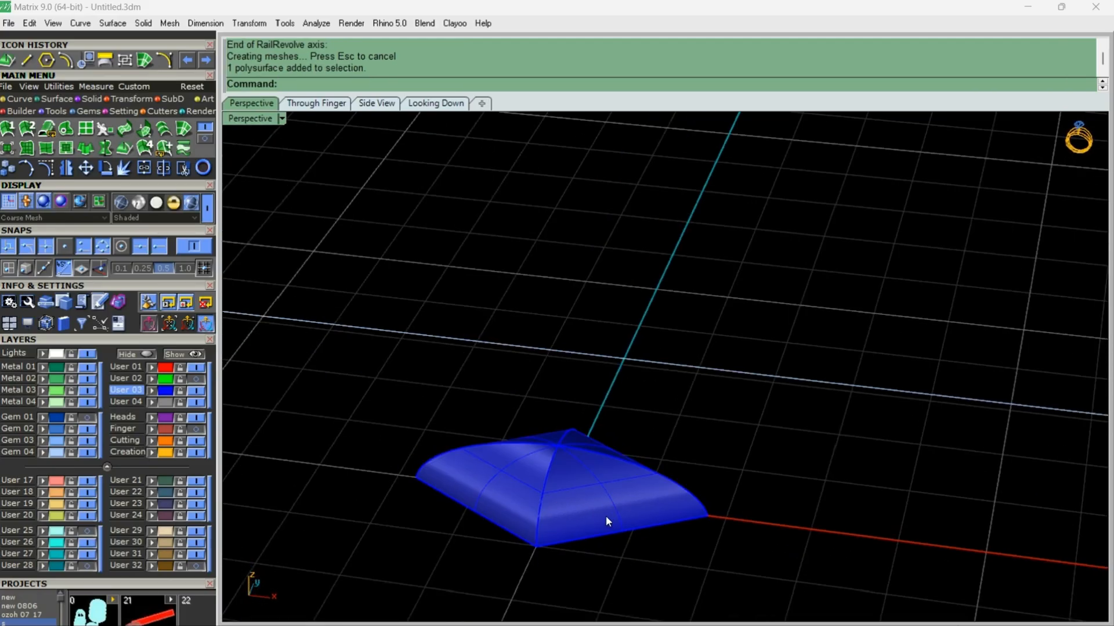
Step: Assign the revolved diamond dome to the User 17 layer
right_click_drag(591, 529, 284, 473)
left_click(498, 522)
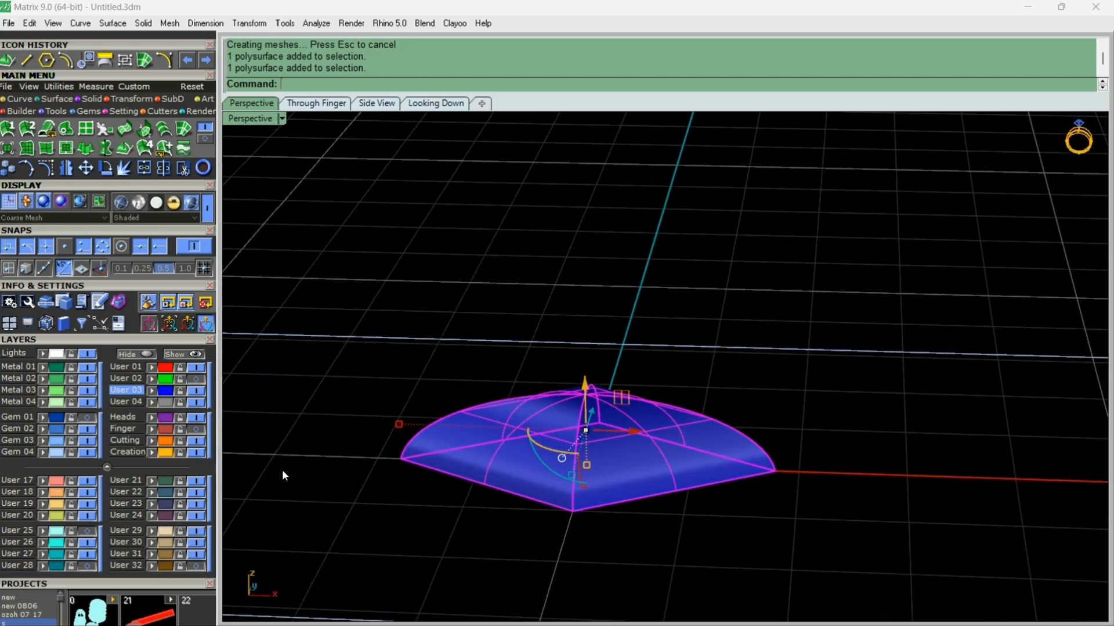
left_click(43, 482)
right_click_drag(626, 472, 536, 480)
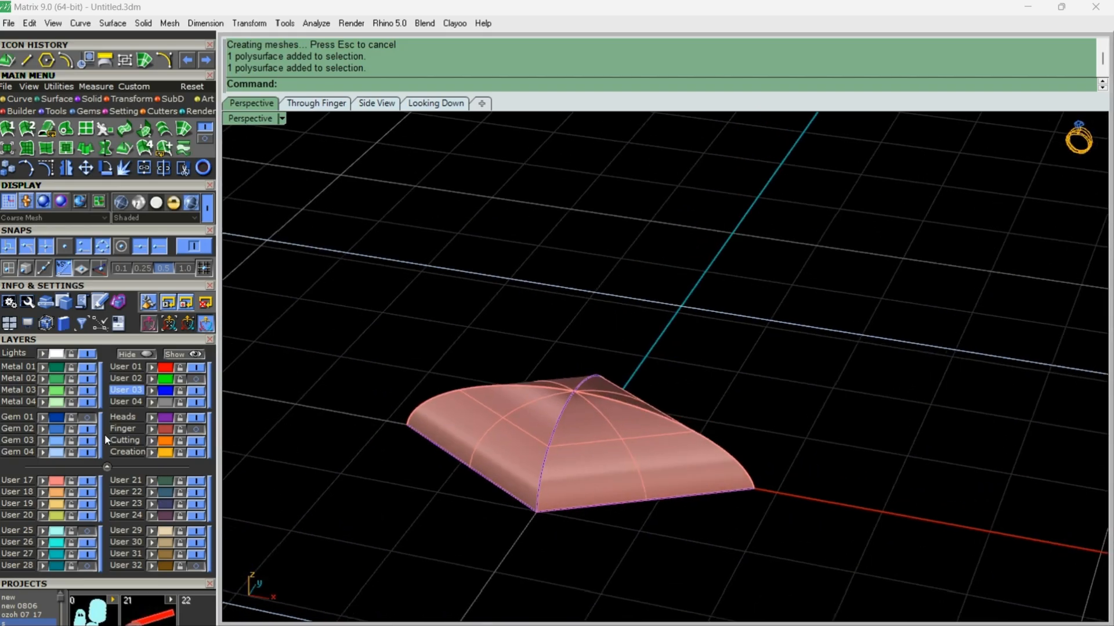
Step: Group the three construction curves and store them on the hidden Lights layer, keeping the dome on User 17 displayed
left_click(87, 481)
left_click(59, 87)
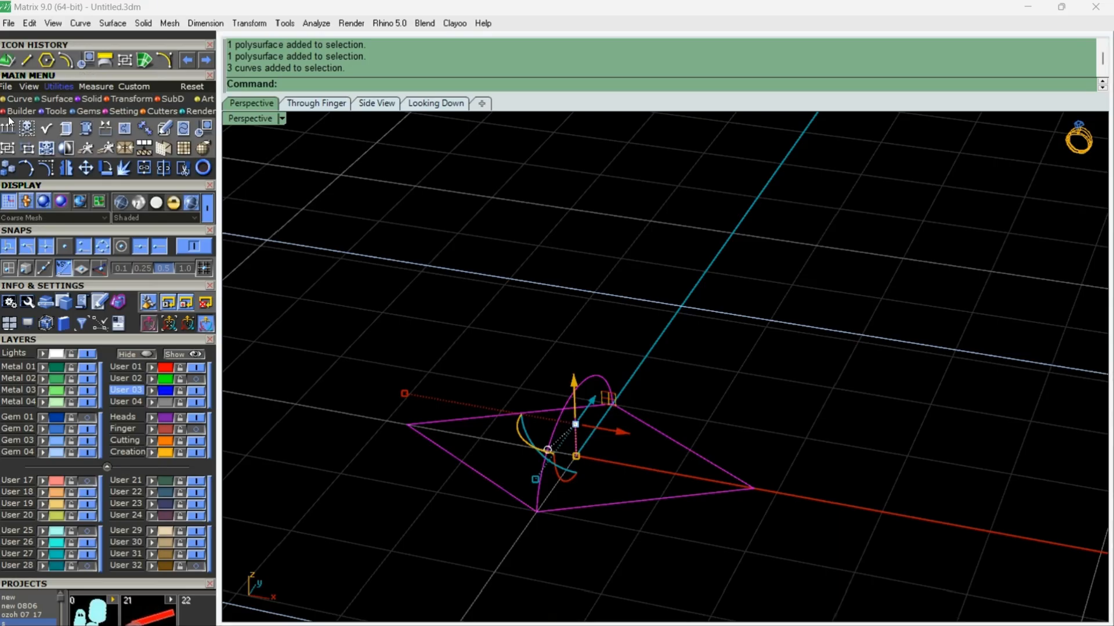
left_click(8, 148)
left_click(434, 349)
left_click(444, 448)
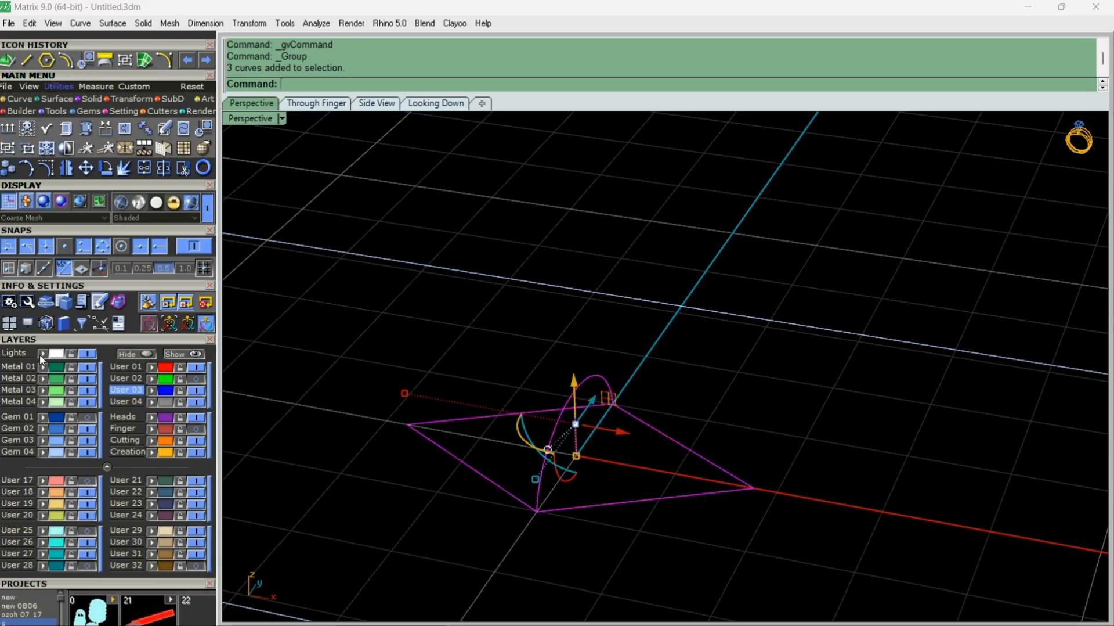
left_click(87, 353)
left_click(86, 482)
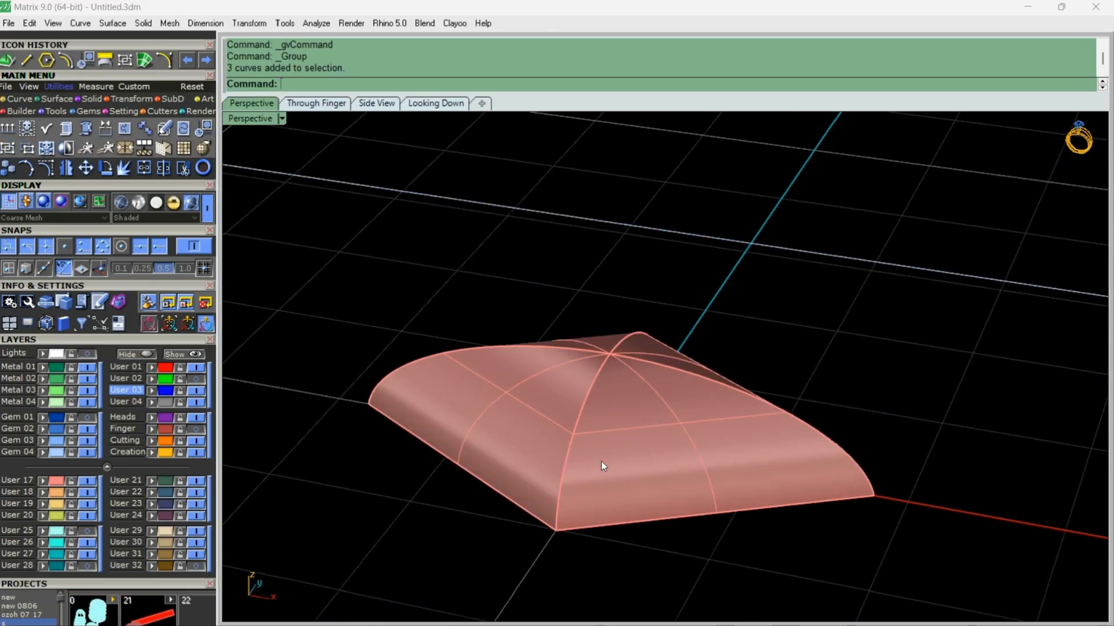
Step: Cage-edit the dome with a bounding-box cage in CPlane coordinates, using nine points per direction, degree 3 and the Global region
left_click(601, 464)
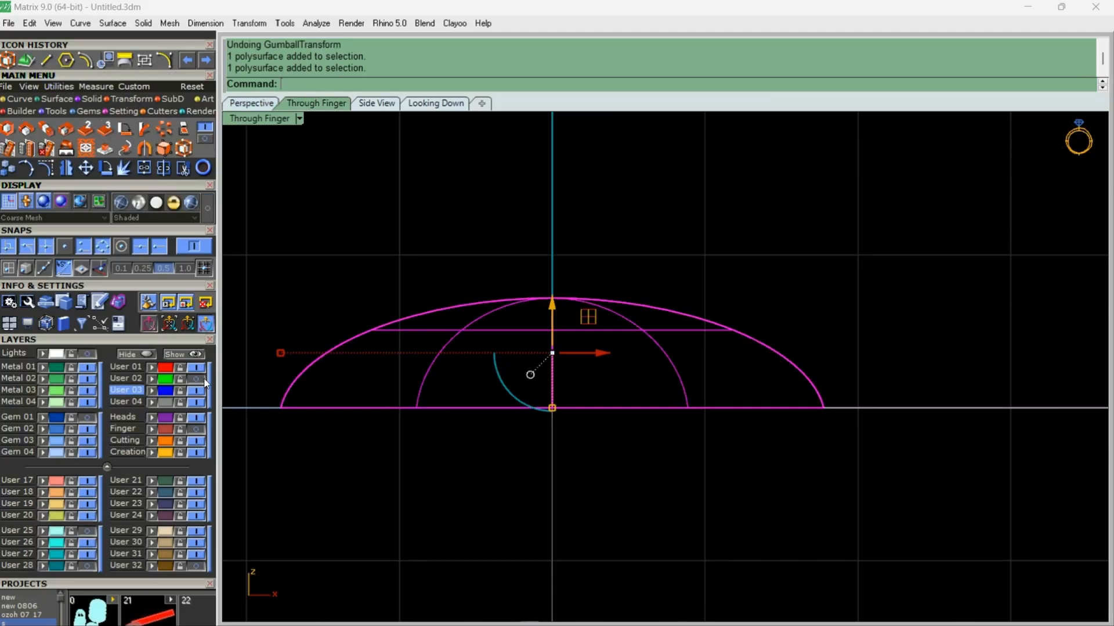
left_click(164, 128)
left_click(363, 85)
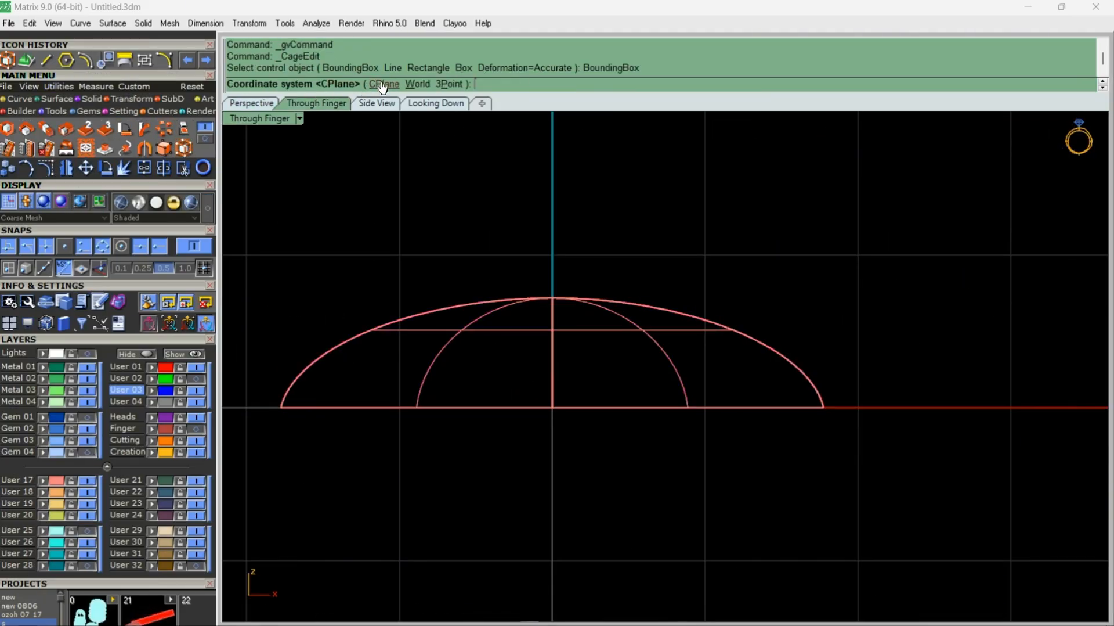
key("Return")
key("Return")
key("Return")
Step: Raise the cage's central column of points, then raise the columns on its positive X half higher to tilt the scale upward
left_click_drag(561, 464, 550, 464)
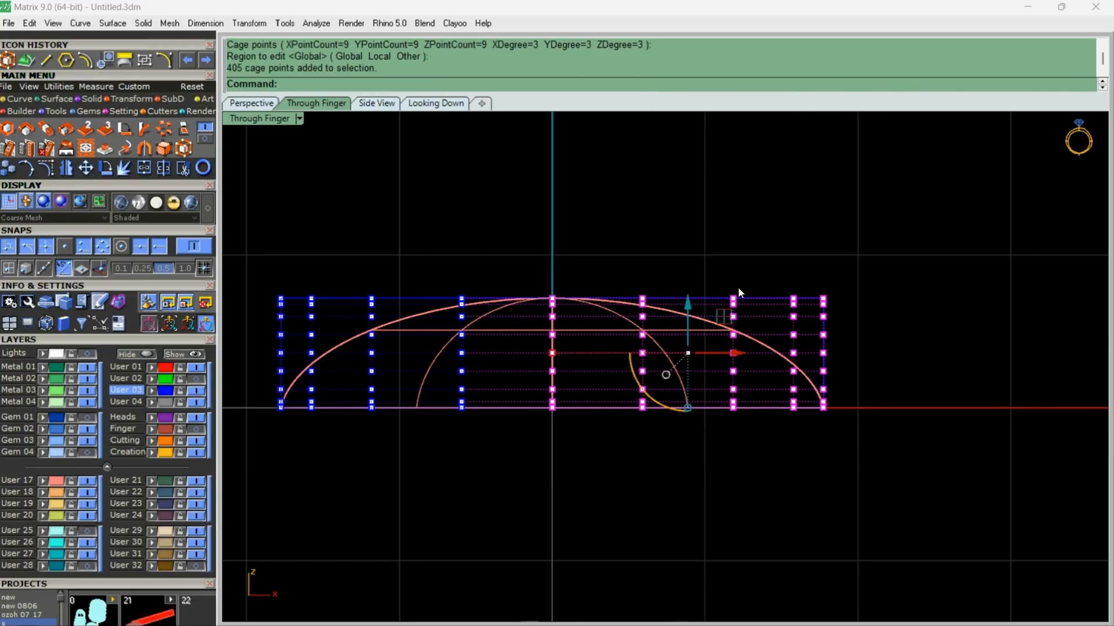
left_click_drag(580, 256, 506, 451)
left_click_drag(552, 303, 552, 268)
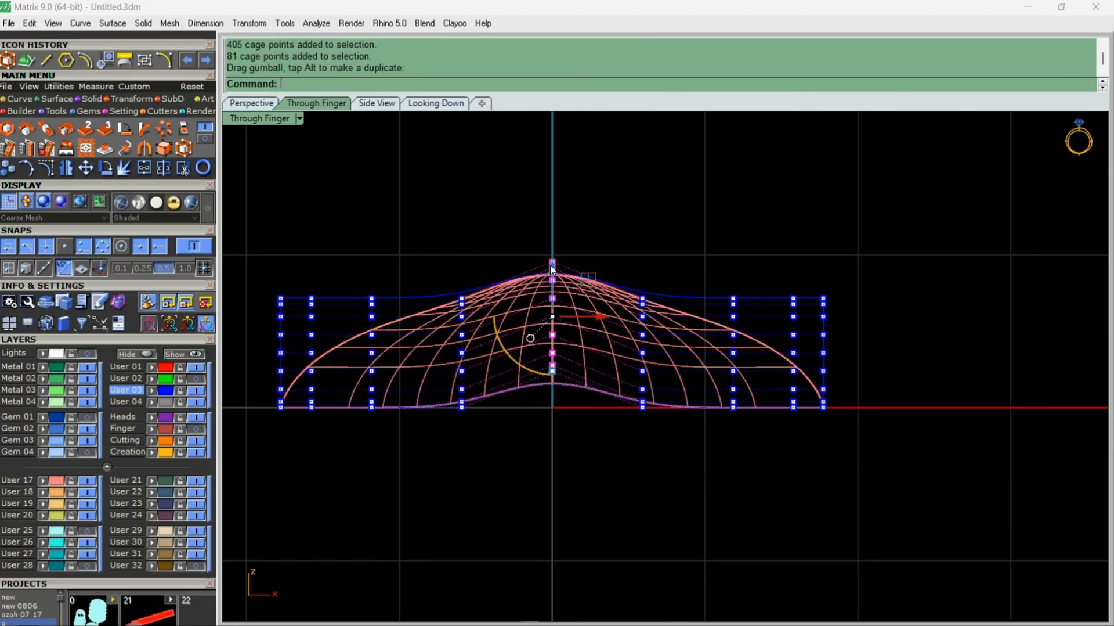
left_click_drag(607, 474, 607, 474)
left_click_drag(732, 307, 733, 228)
Step: Delete the control cage around the deformed scale
left_click(550, 146)
left_click(262, 102)
scroll(569, 386, "up", 4)
right_click_drag(569, 385, 667, 394)
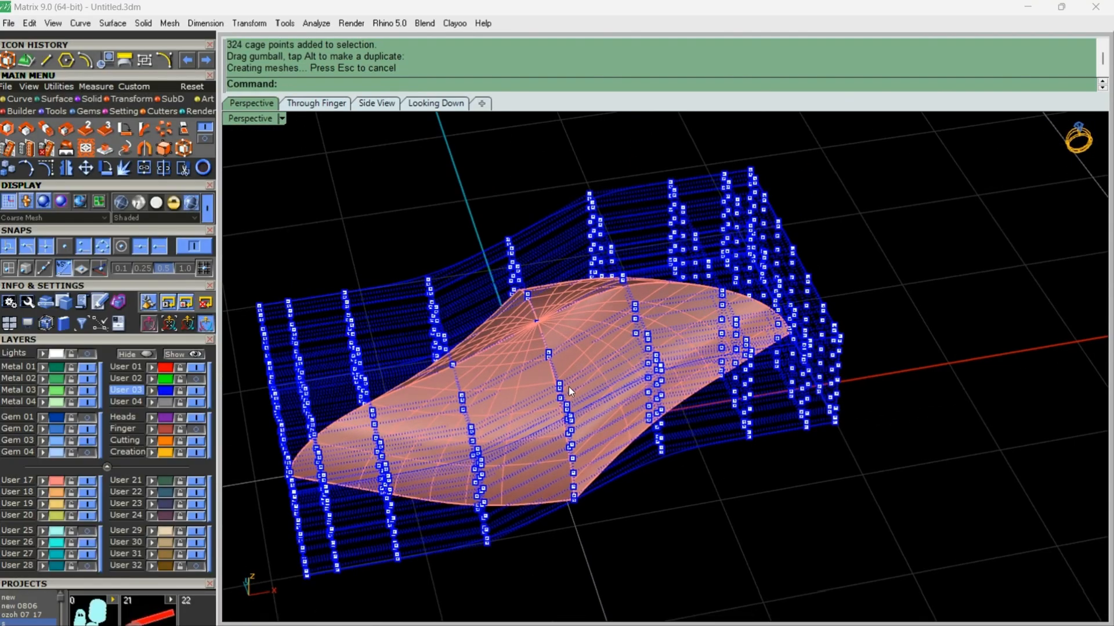
key("Escape")
left_click(775, 430)
key("Delete")
left_click(668, 386)
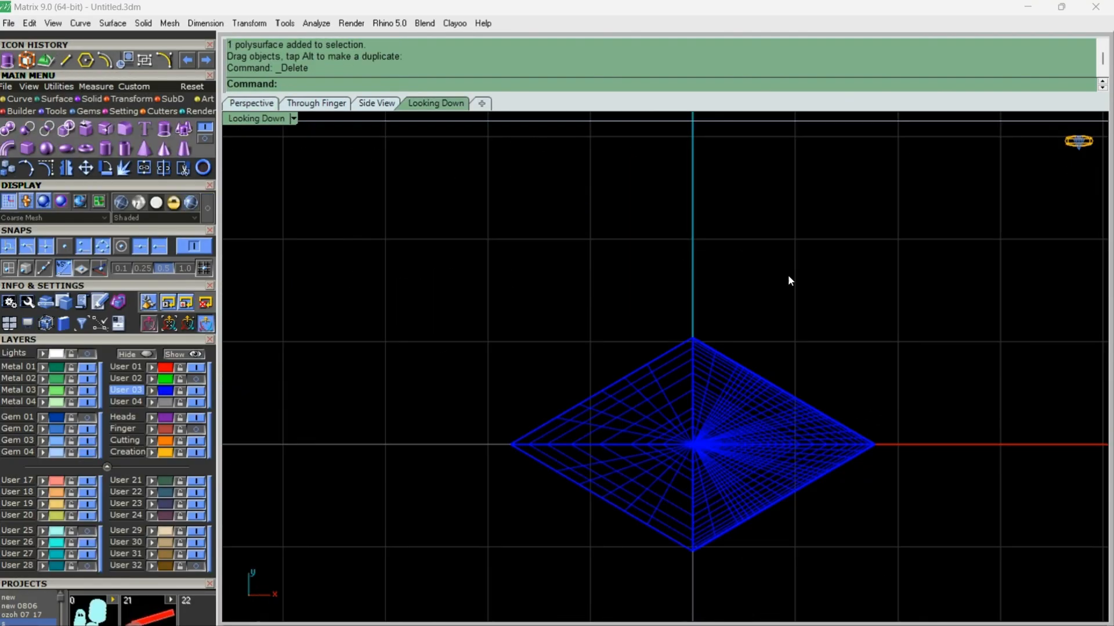
left_click(767, 381)
left_click(26, 167)
left_click(692, 550)
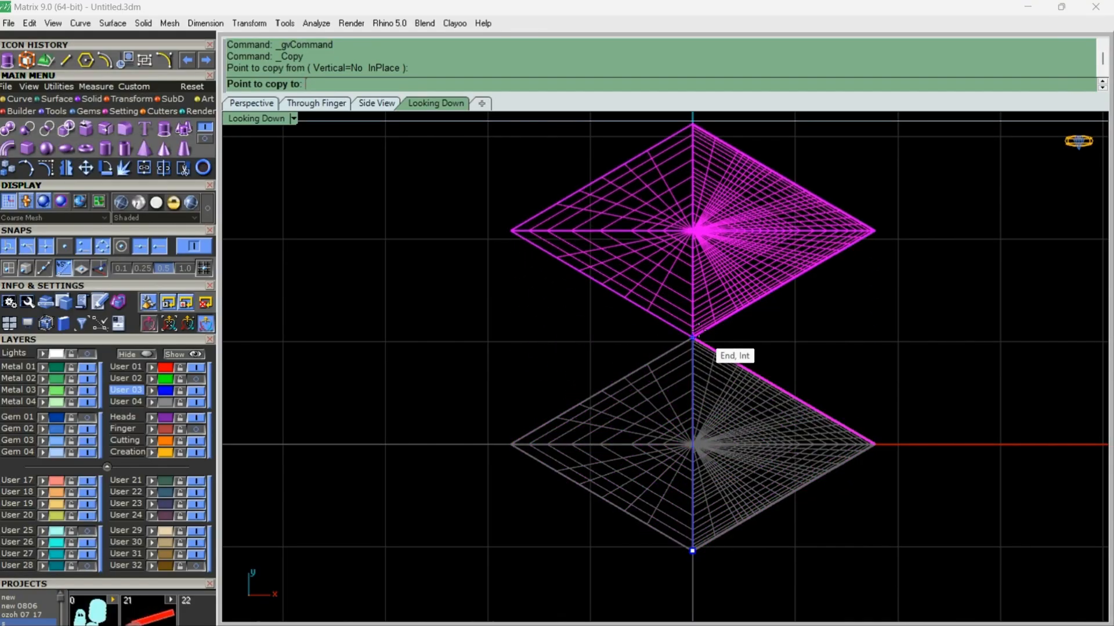
key("Escape")
Step: Stretch the scale slightly along its short diagonal and copy it from its lower corner to its upper corner
left_click_drag(693, 551, 693, 557)
left_click(12, 168)
left_click(692, 556)
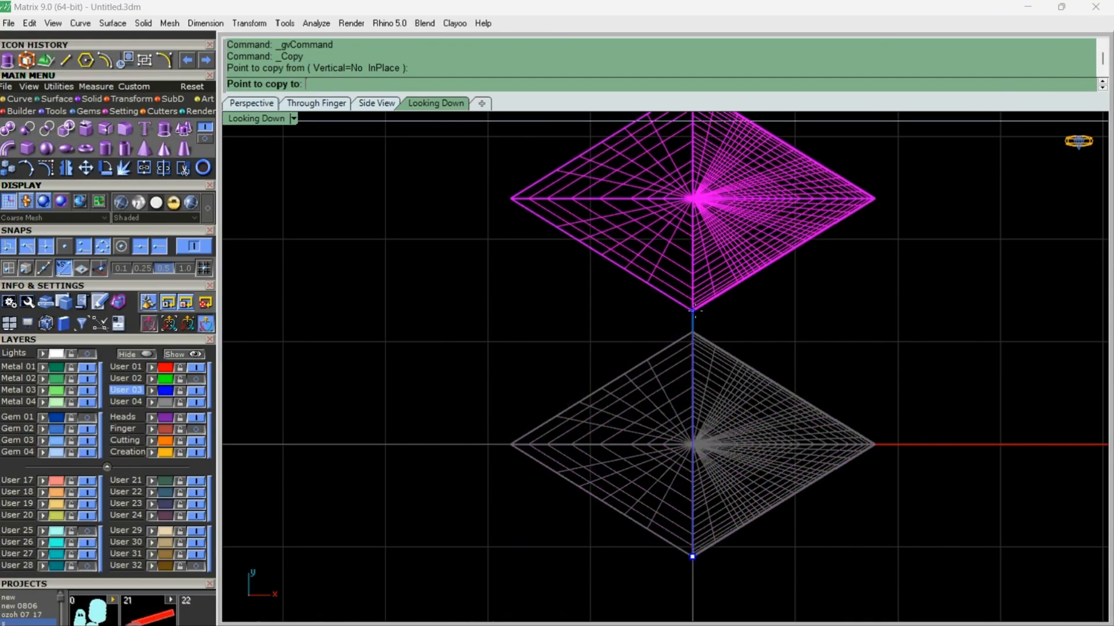
left_click(693, 331)
right_click(836, 362)
left_click(840, 356)
scroll(795, 348, "down", 4)
scroll(778, 309, "up", 2)
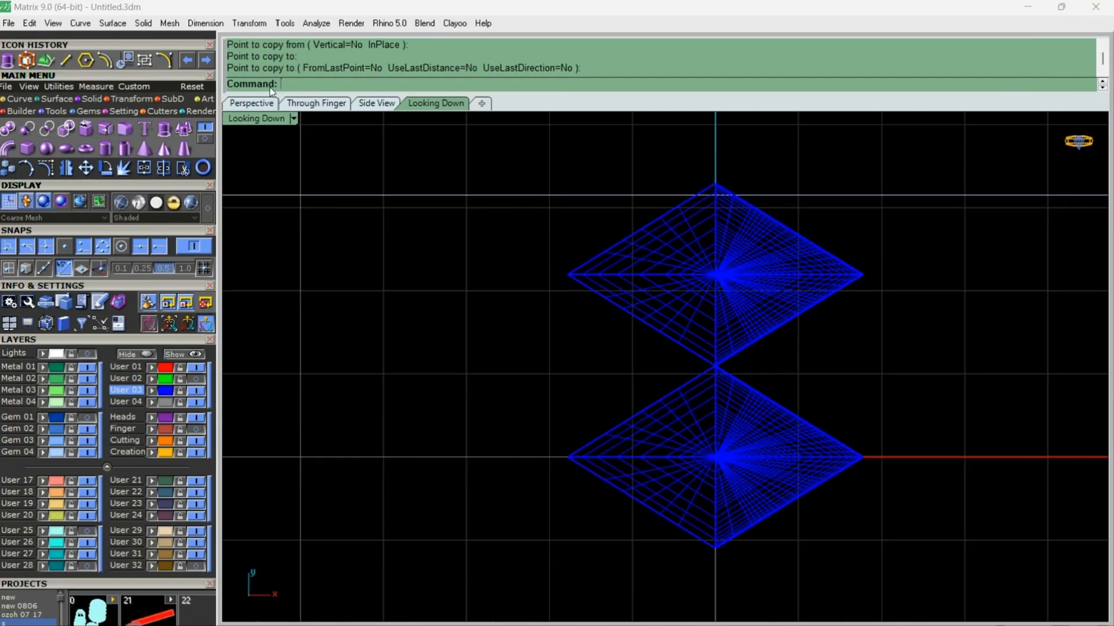
Step: Copy the lower scale from its left corner to its upper corner so the copy nests beside the two stacked scales
left_click(260, 101)
scroll(582, 343, "down", 2)
right_click_drag(583, 343, 678, 318)
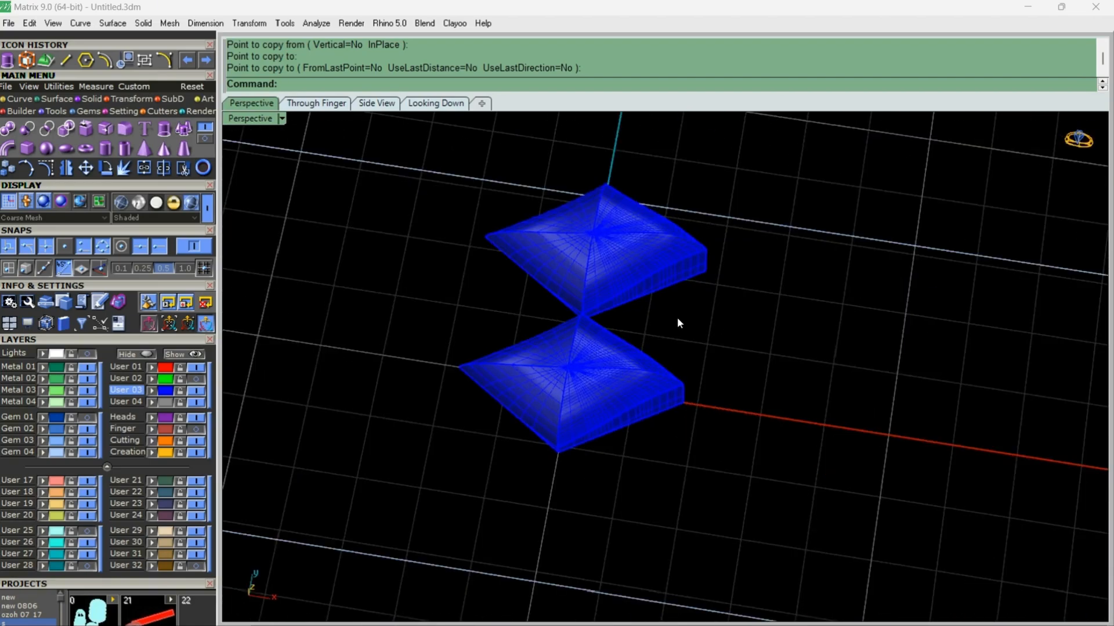
left_click(645, 271)
left_click(430, 101)
right_click(649, 488)
key("Escape")
left_click(595, 470)
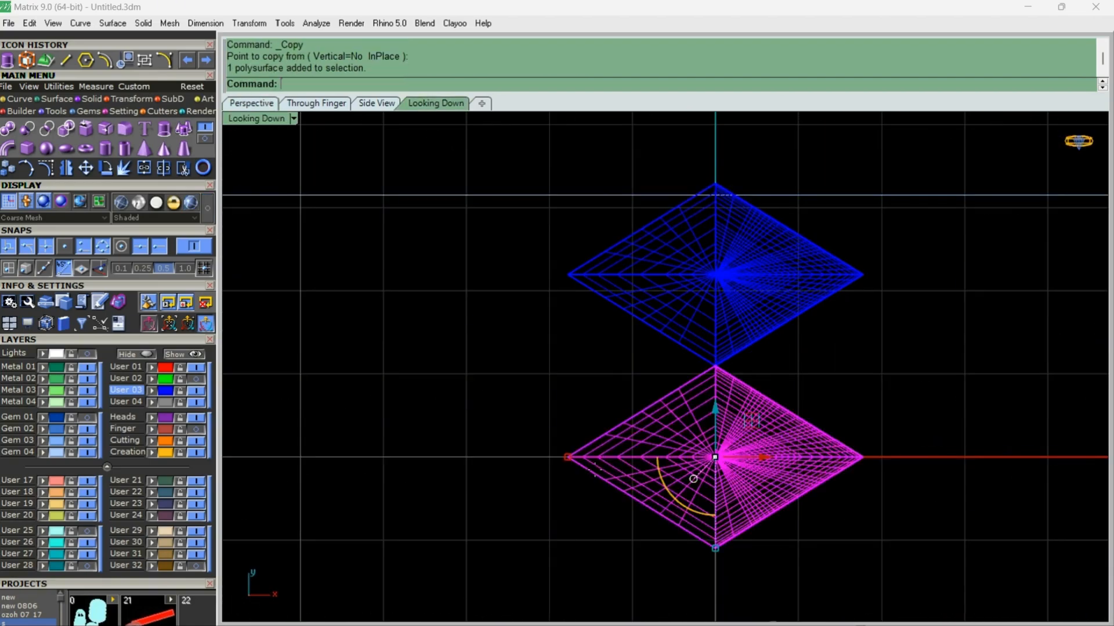
left_click(567, 456)
left_click(716, 365)
right_click(572, 357)
Step: Mirror a copy of the nested side scale across the X axis, starting the mirror plane at 0
left_click(258, 102)
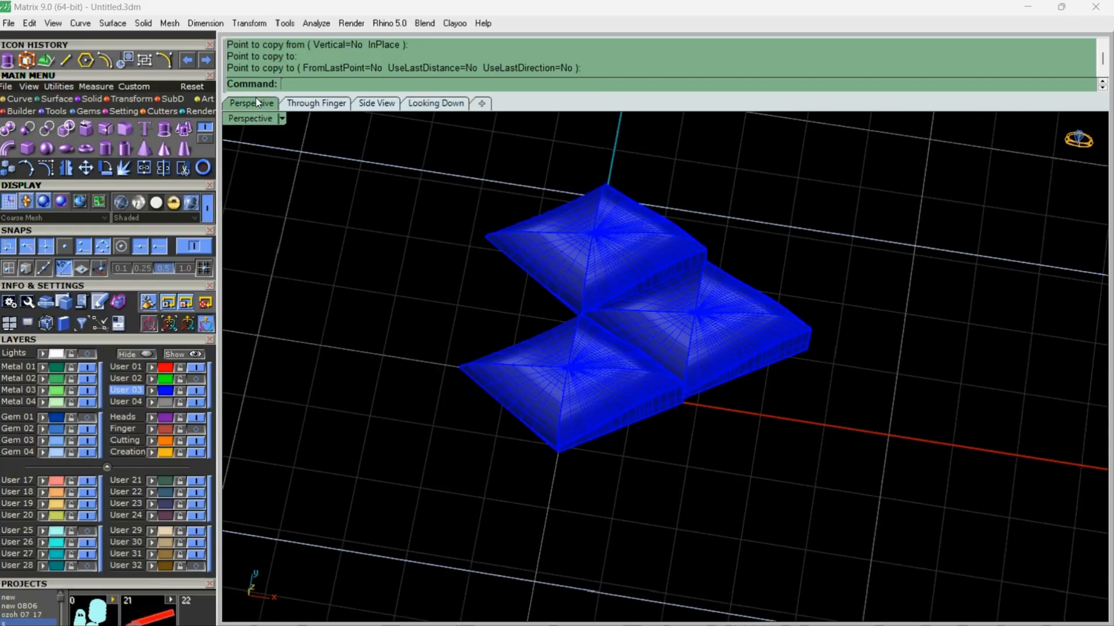
right_click_drag(581, 349, 683, 448)
left_click(696, 356)
left_click(66, 167)
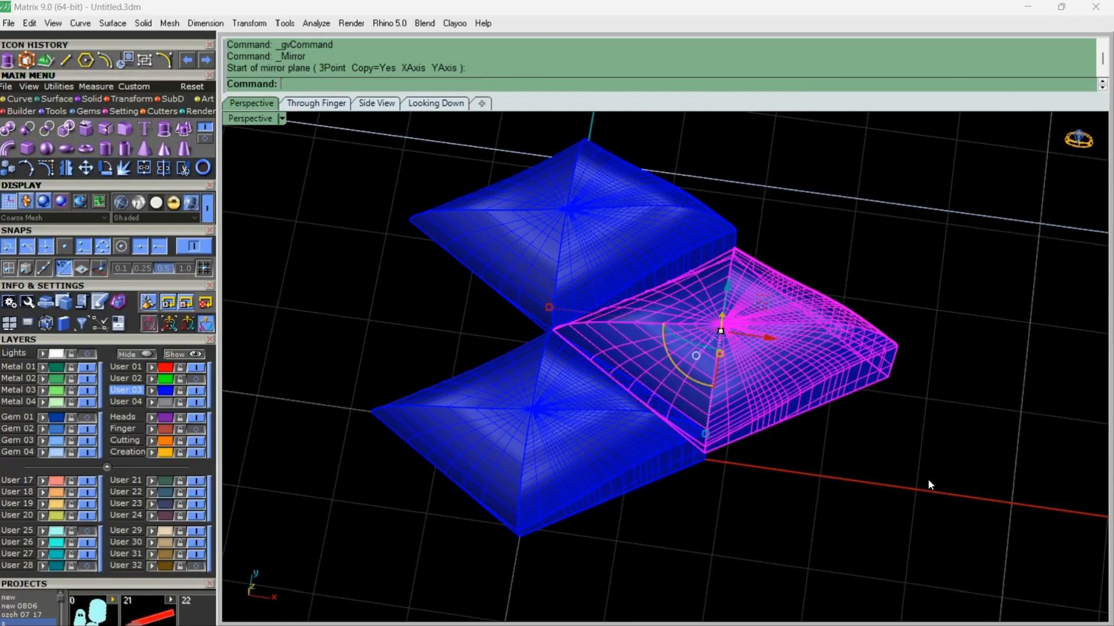
type("0")
key("Return")
left_click(915, 462)
Step: Mirror a copy of the upper scale on the Y axis, starting the mirror plane at 0
right_click_drag(642, 474, 679, 491)
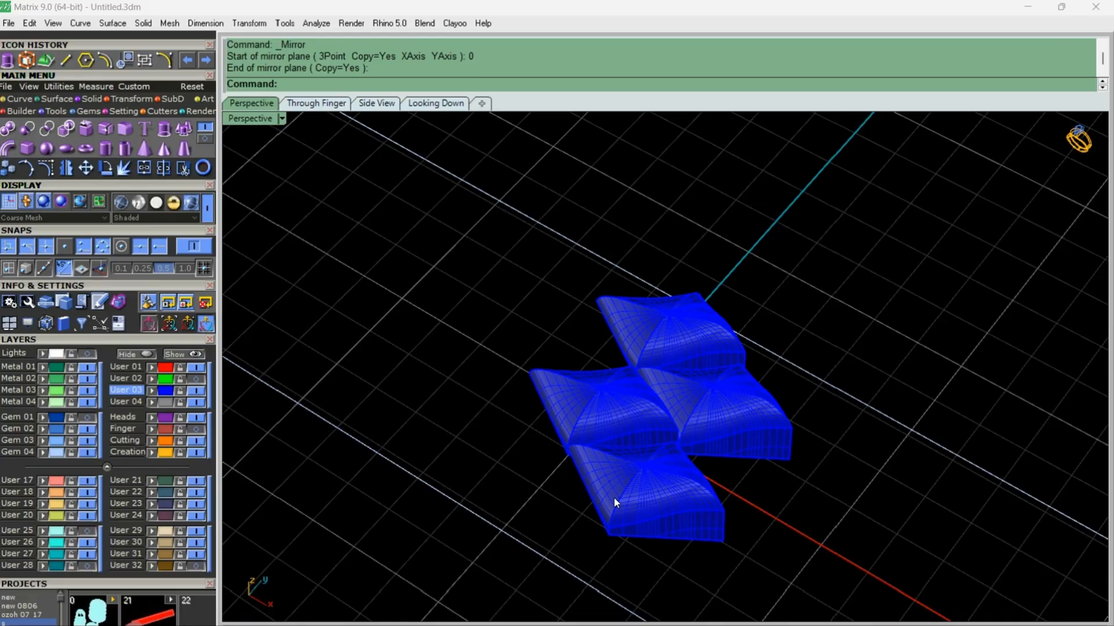
scroll(511, 447, "down", 5)
right_click_drag(511, 446, 639, 545)
scroll(640, 545, "up", 5)
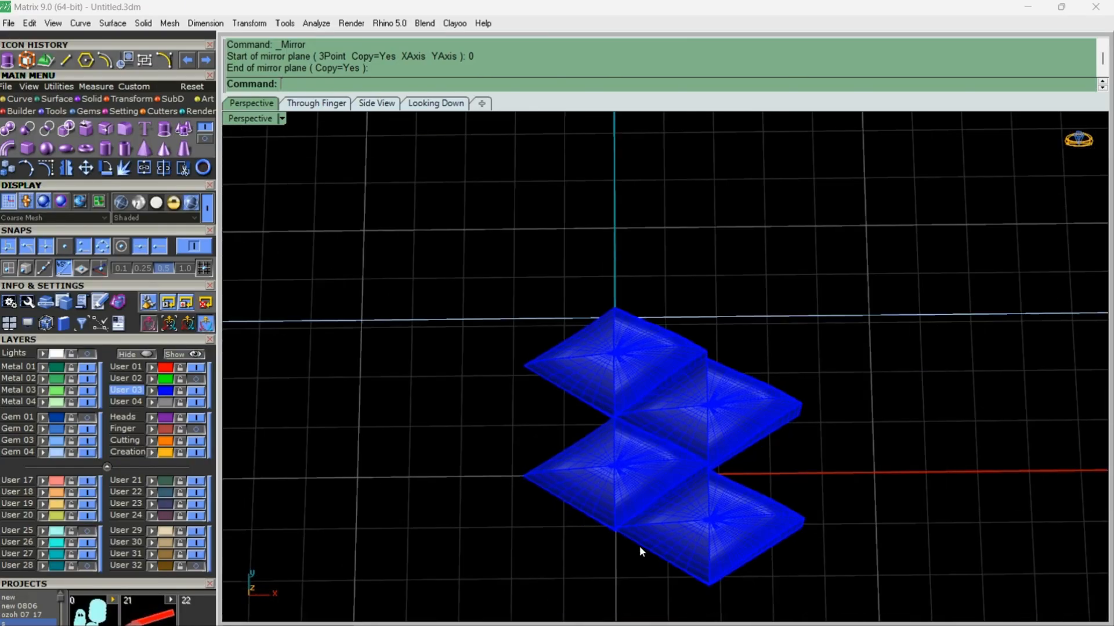
left_click(583, 363)
left_click(69, 174)
type("0")
key("Return")
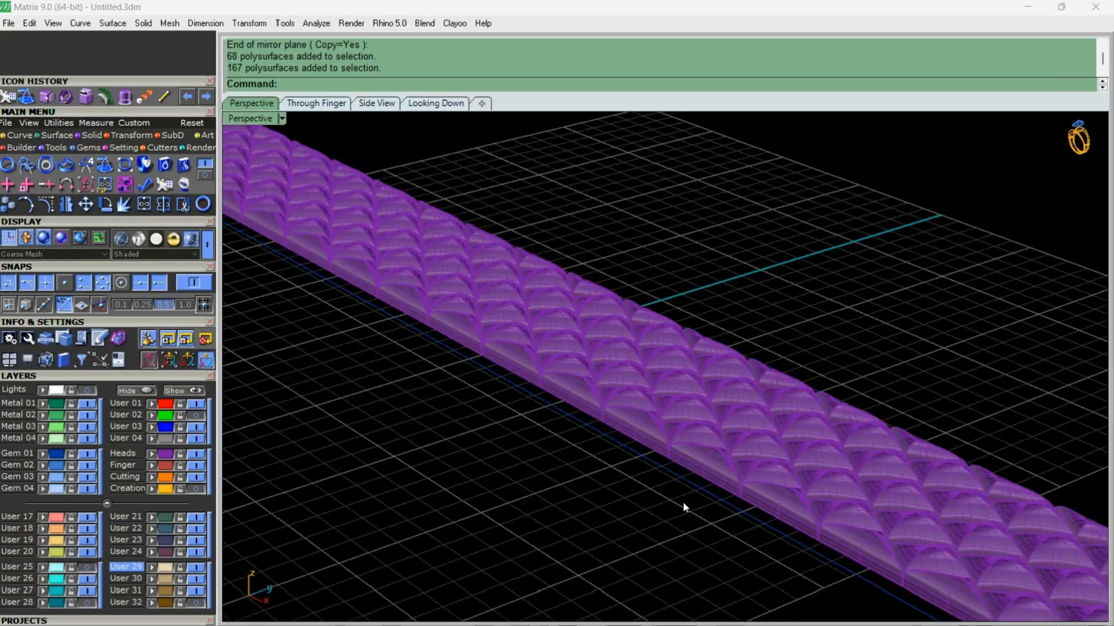
Step: Assign all the scales in the long strip, together with the surface beneath them, to the Heads layer
right_click_drag(684, 506, 650, 476)
scroll(650, 476, "down", 7)
scroll(375, 477, "up", 12)
right_click_drag(374, 479, 430, 497)
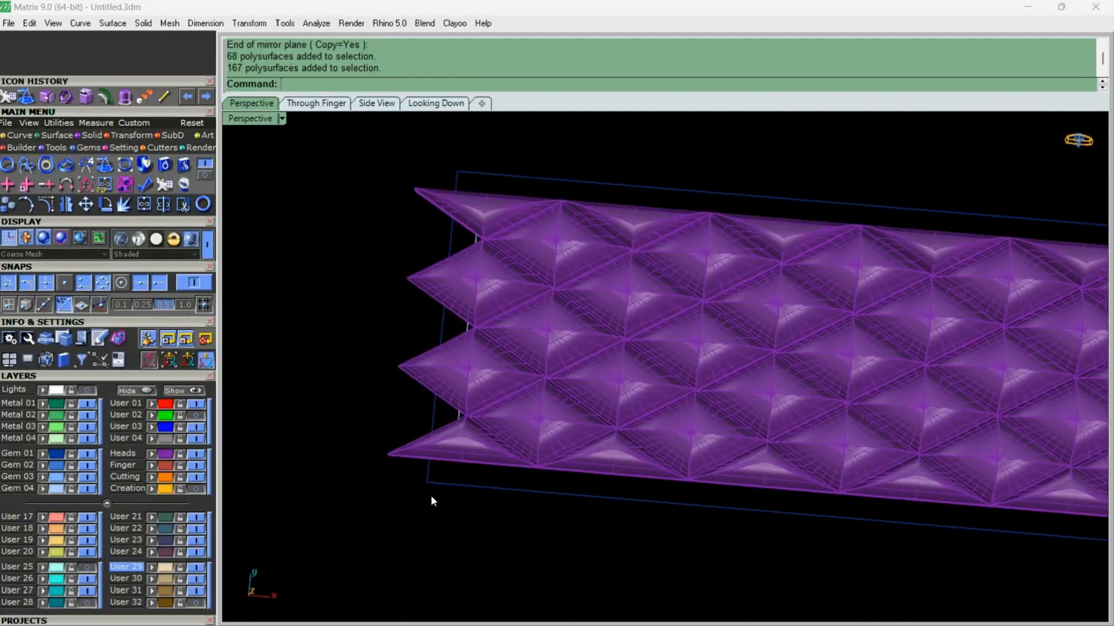
scroll(380, 436, "down", 12)
right_click_drag(404, 390, 415, 395)
scroll(406, 395, "down", 2)
left_click(152, 453)
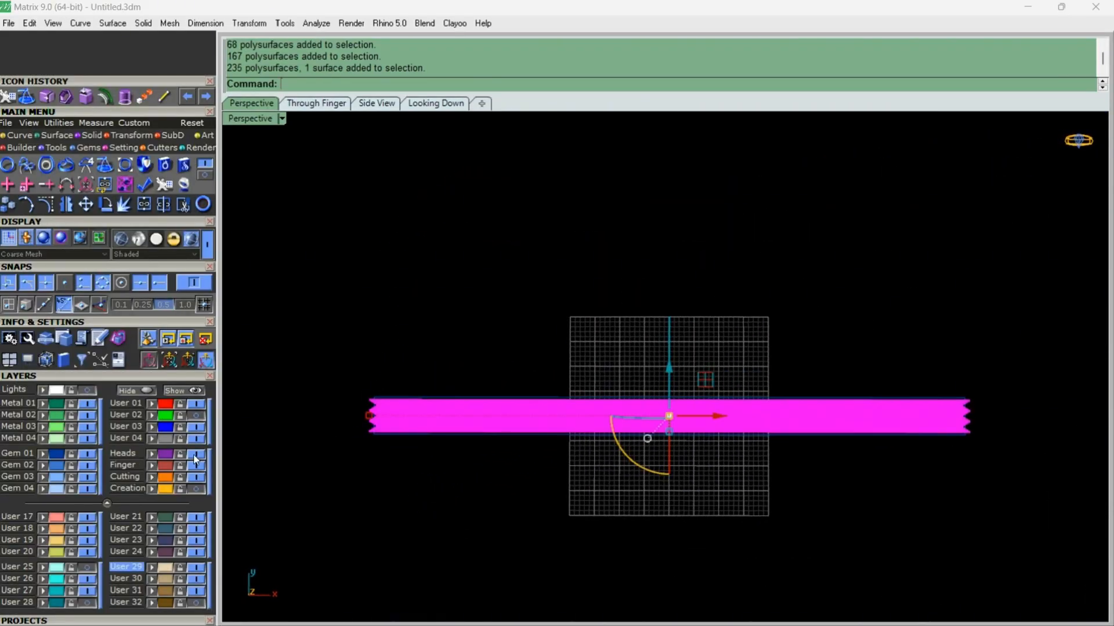
Step: Group the strip's scales and surface into one object
scroll(415, 442, "up", 2)
right_click_drag(416, 442, 435, 432)
left_click(59, 123)
left_click(7, 185)
left_click(586, 289)
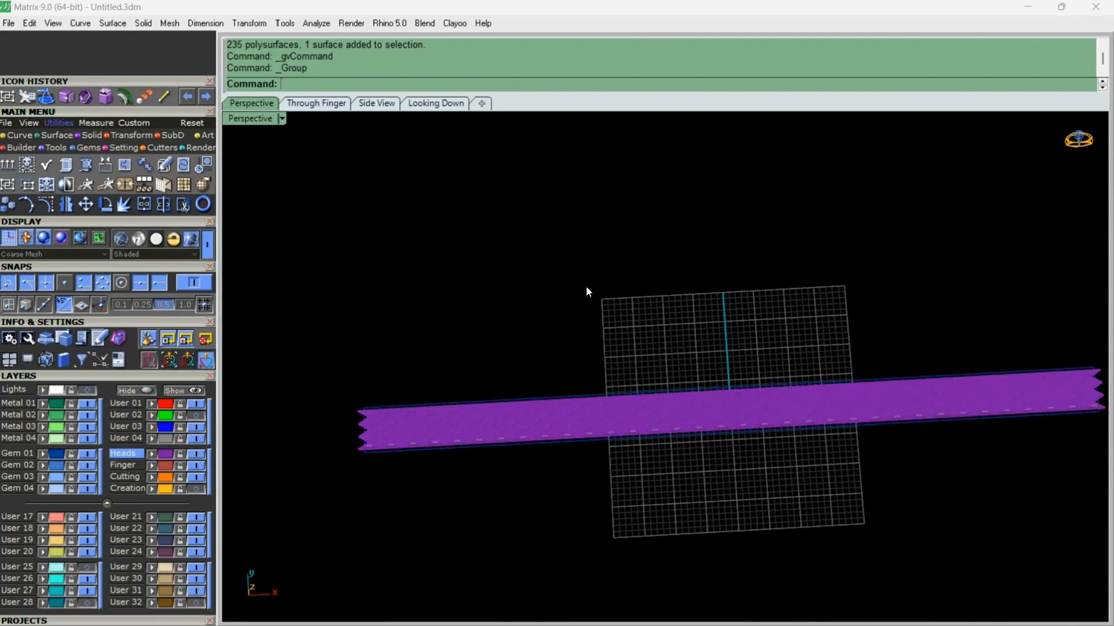
Step: Select the grouped strip and both outline curves, and move them by the outer outline's lower-left corner to near the Y axis
scroll(514, 349, "down", 4)
left_click_drag(1002, 308, 409, 497)
scroll(348, 435, "up", 8)
scroll(486, 402, "up", 2)
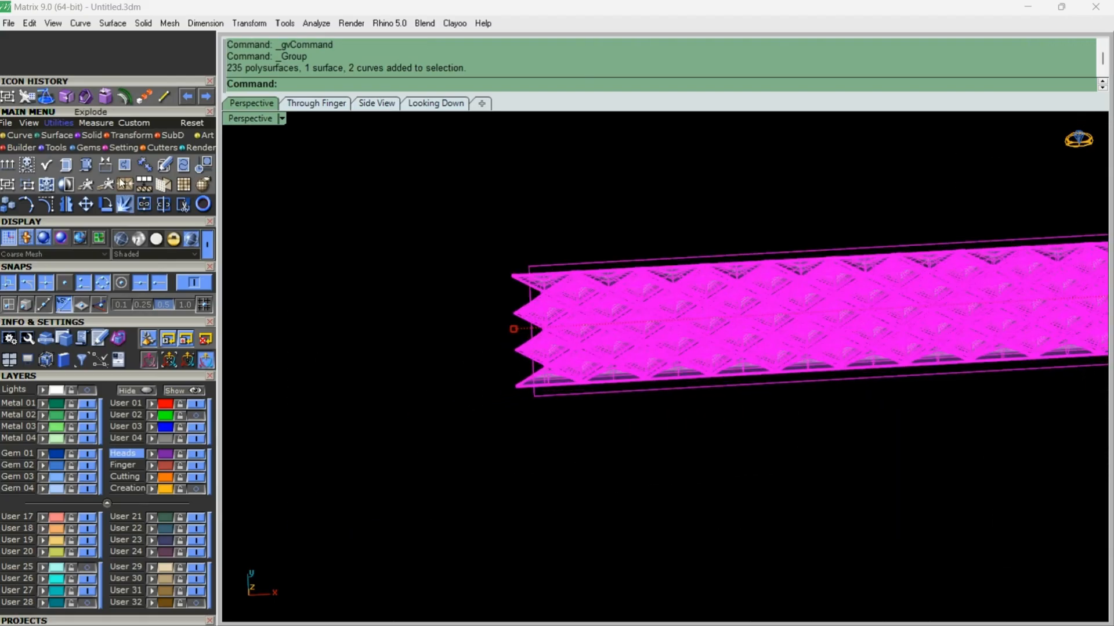
left_click(86, 204)
scroll(534, 378, "up", 3)
left_click(545, 379)
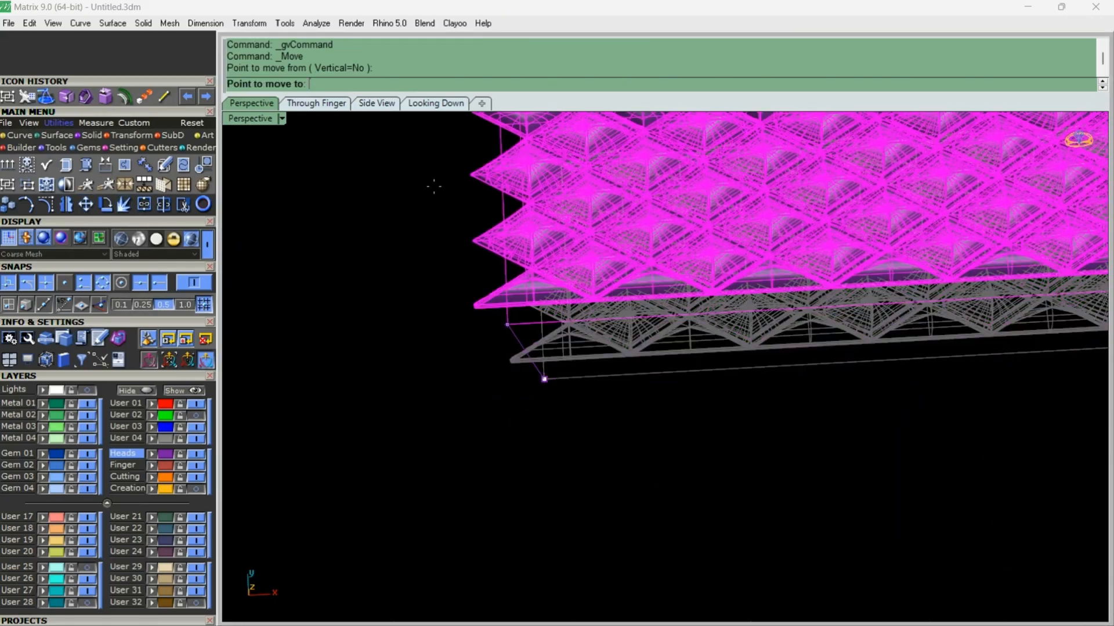
left_click(435, 102)
scroll(552, 386, "up", 6)
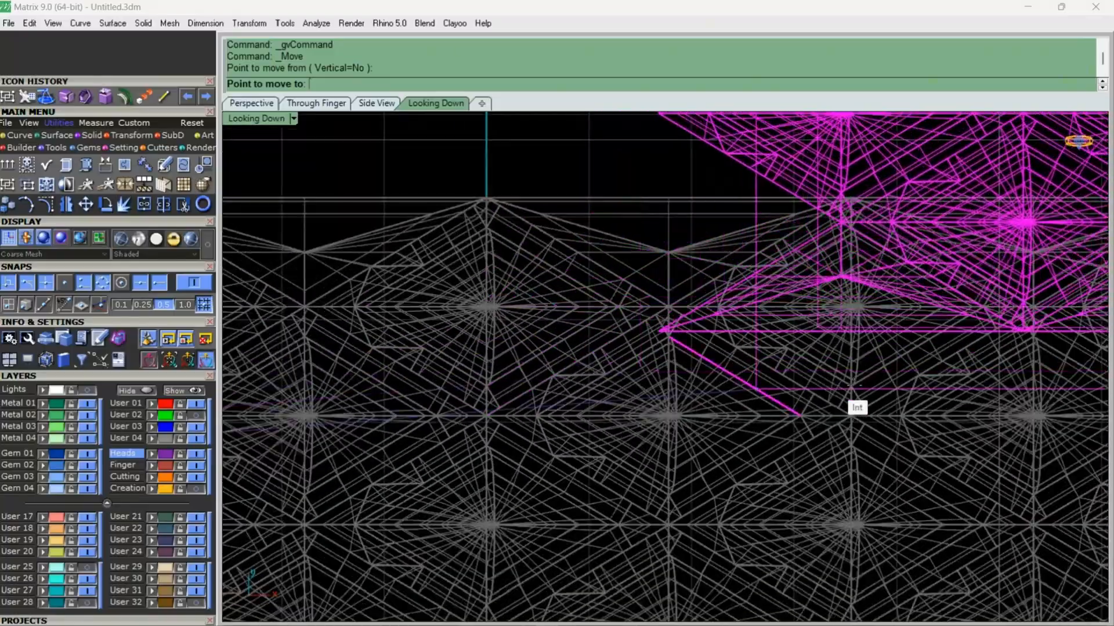
scroll(853, 383, "down", 5)
scroll(754, 347, "up", 8)
scroll(679, 358, "down", 4)
left_click(653, 199)
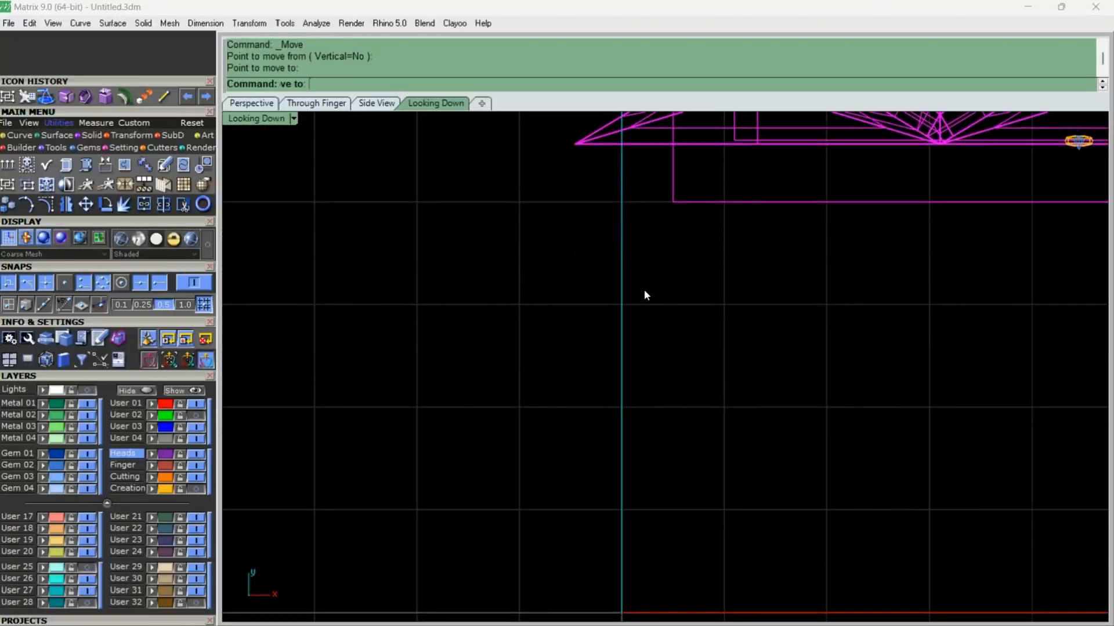
Step: Move the strip and outlines again, placing the outer outline's lower-left corner exactly on the origin
scroll(586, 285, "down", 8)
scroll(604, 270, "up", 2)
right_click(605, 267)
left_click(619, 248)
left_click(592, 466)
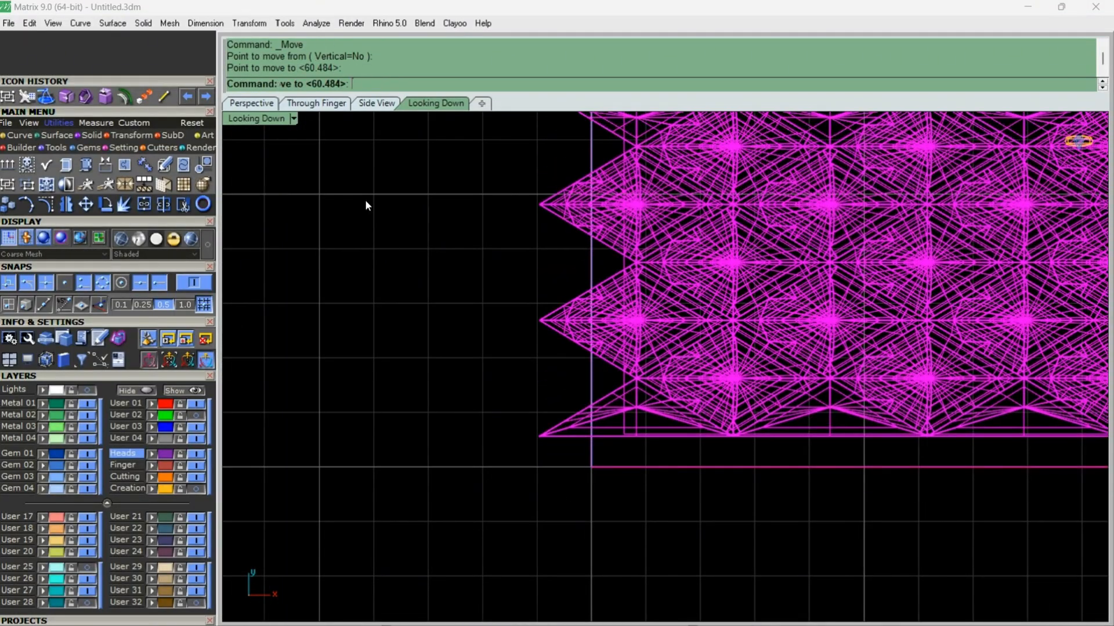
Step: Examine how the relocated scale strip sits against the origin, the axes and its outline
scroll(366, 205, "down", 2)
left_click(310, 104)
scroll(360, 279, "down", 3)
left_click(251, 104)
scroll(666, 329, "down", 6)
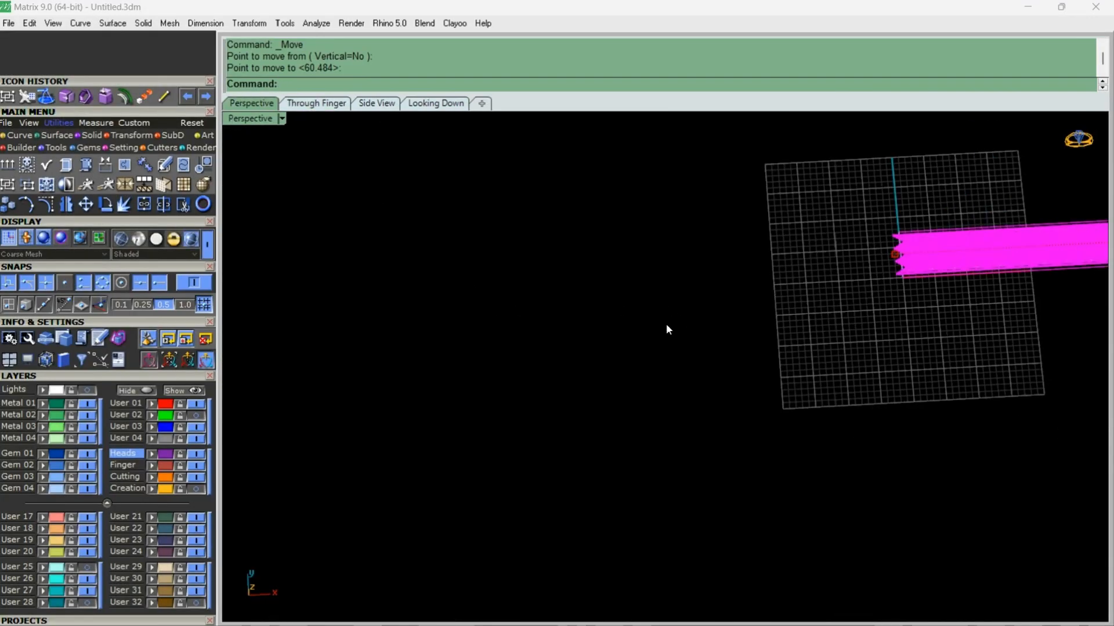
scroll(667, 326, "down", 6)
scroll(768, 291, "up", 6)
left_click(768, 289)
scroll(768, 290, "up", 8)
left_click(550, 350)
right_click_drag(550, 350, 514, 399)
scroll(514, 400, "up", 4)
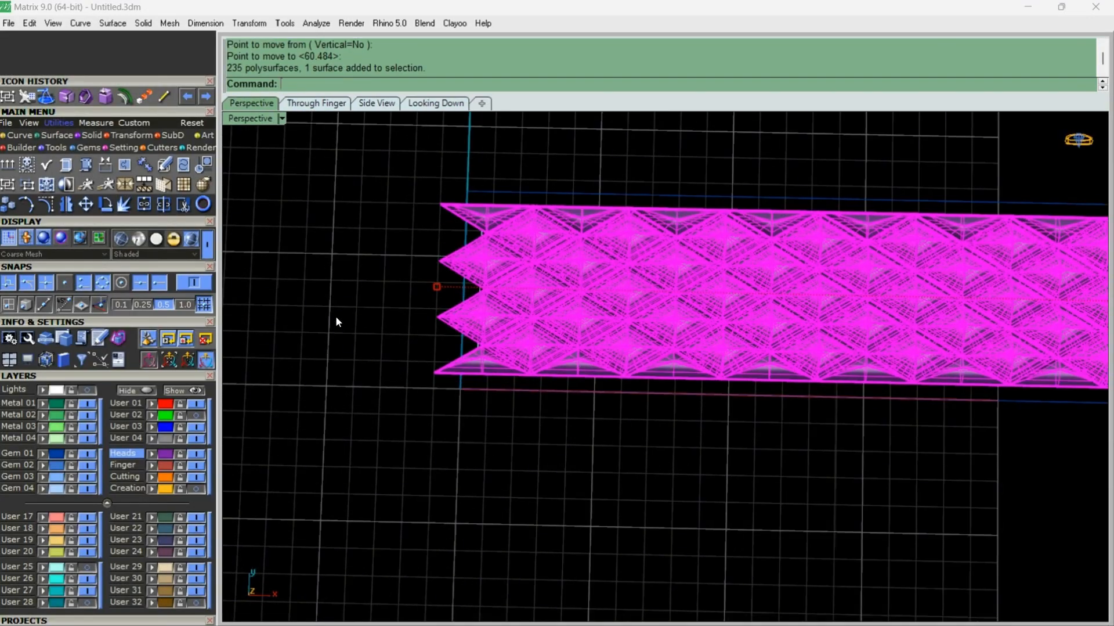
left_click(339, 379)
scroll(429, 370, "up", 8)
right_click_drag(429, 369, 295, 373, "shift")
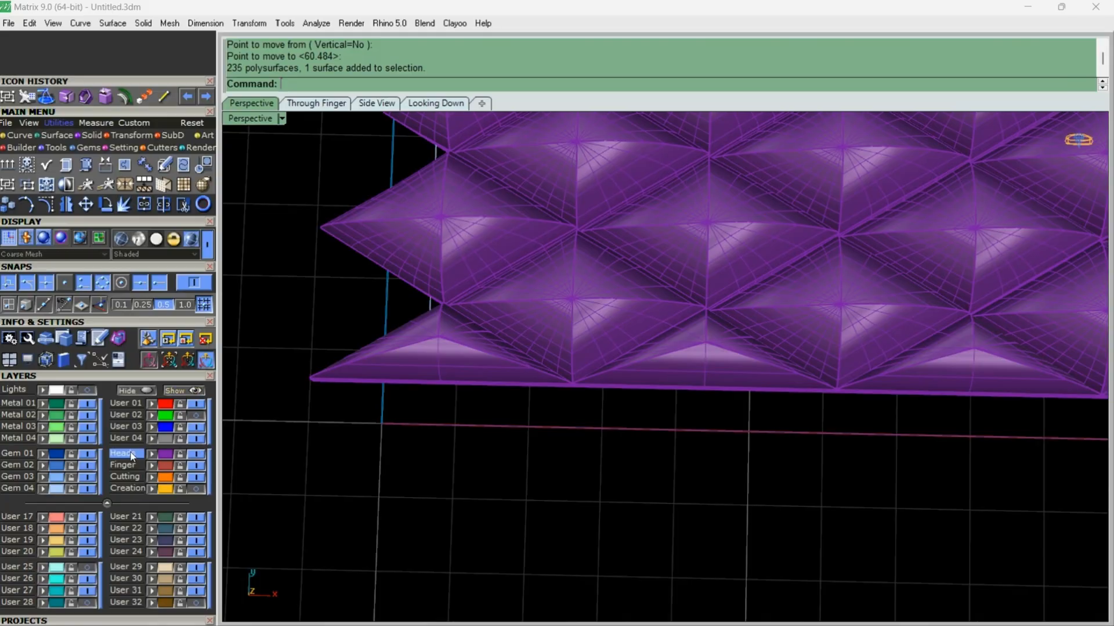
Step: Hide the Heads layer, show the Creation layer, and apply the two flat outline curves onto the snake's body surface
left_click(193, 453)
scroll(464, 406, "down", 7)
left_click_drag(482, 383, 401, 447)
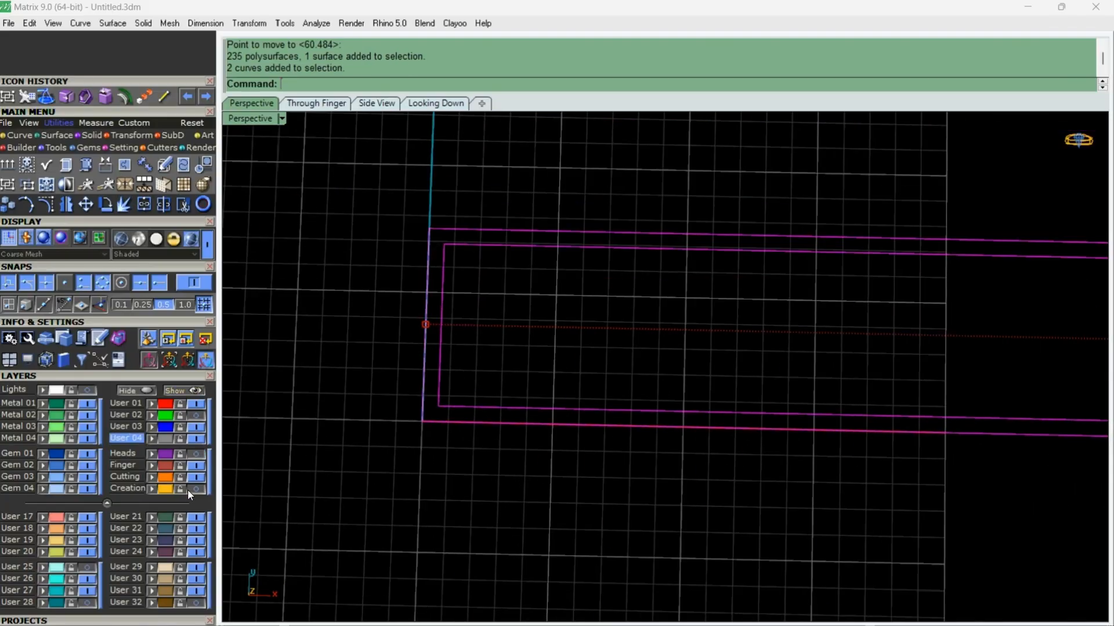
left_click(190, 489)
scroll(522, 429, "down", 5)
right_click_drag(534, 449, 518, 415)
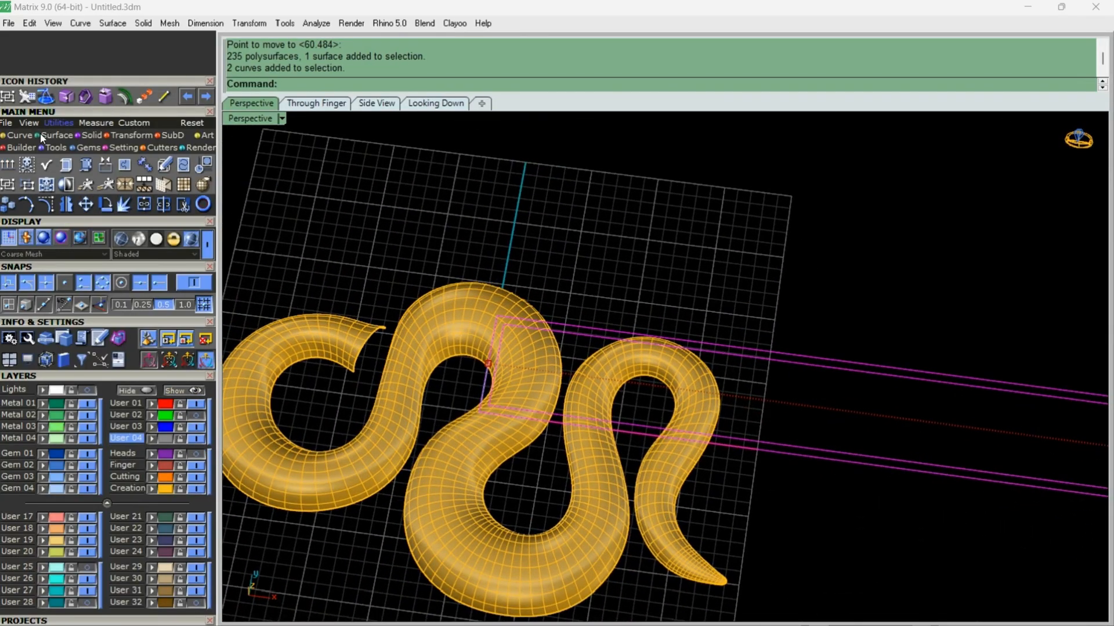
left_click(21, 136)
left_click(85, 166)
left_click(443, 327)
Step: Hide the Creation layer, select the curves applied to the body, and hide them by turning off the User 21 layer
right_click_drag(486, 593, 472, 413, "shift")
scroll(523, 409, "up", 3)
scroll(515, 403, "down", 5)
left_click(197, 488)
scroll(476, 371, "up", 2)
scroll(476, 413, "up", 4)
left_click_drag(477, 431, 376, 543)
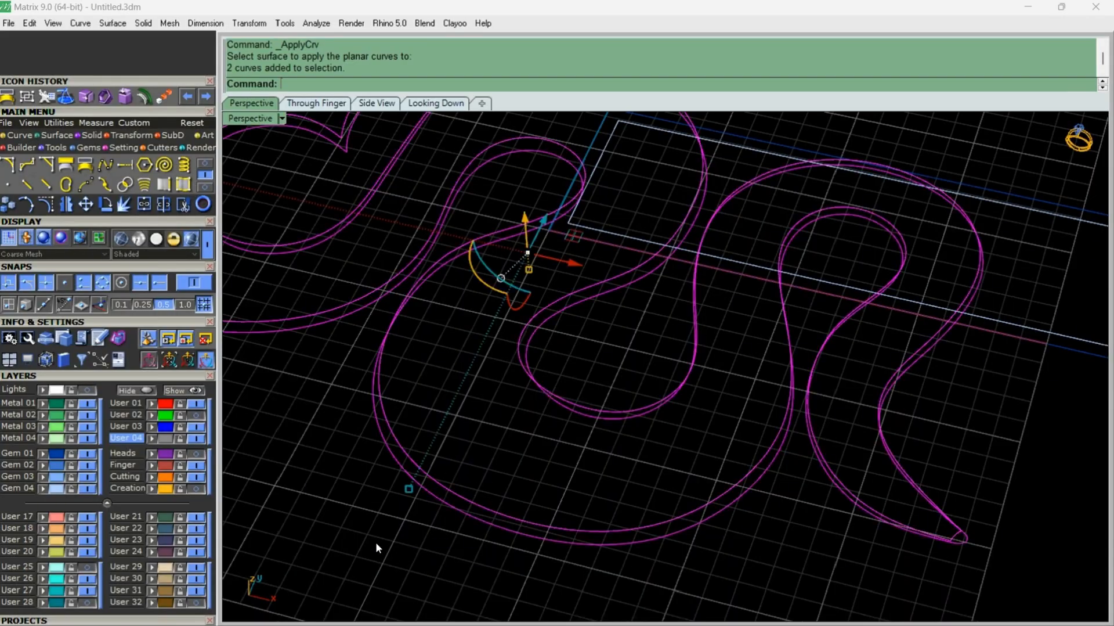
left_click(193, 518)
Step: Show the Heads layer holding the scale strip, leaving the Creation layer hidden
scroll(489, 418, "down", 5)
right_click_drag(489, 418, 485, 458)
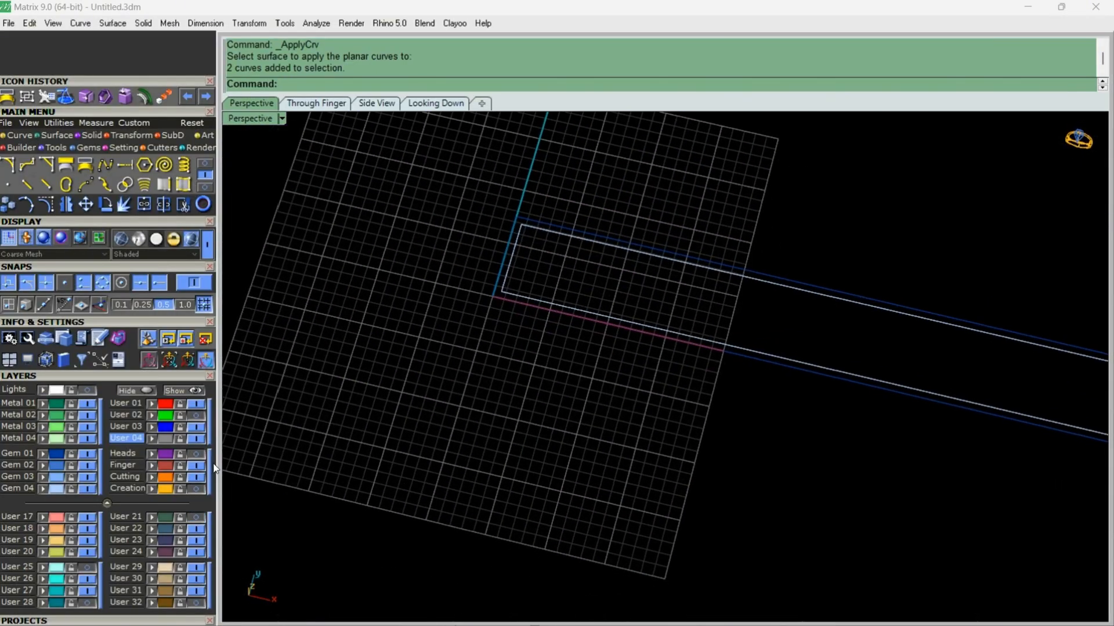
left_click(199, 489)
scroll(455, 449, "up", 2)
left_click(190, 487)
left_click(202, 453)
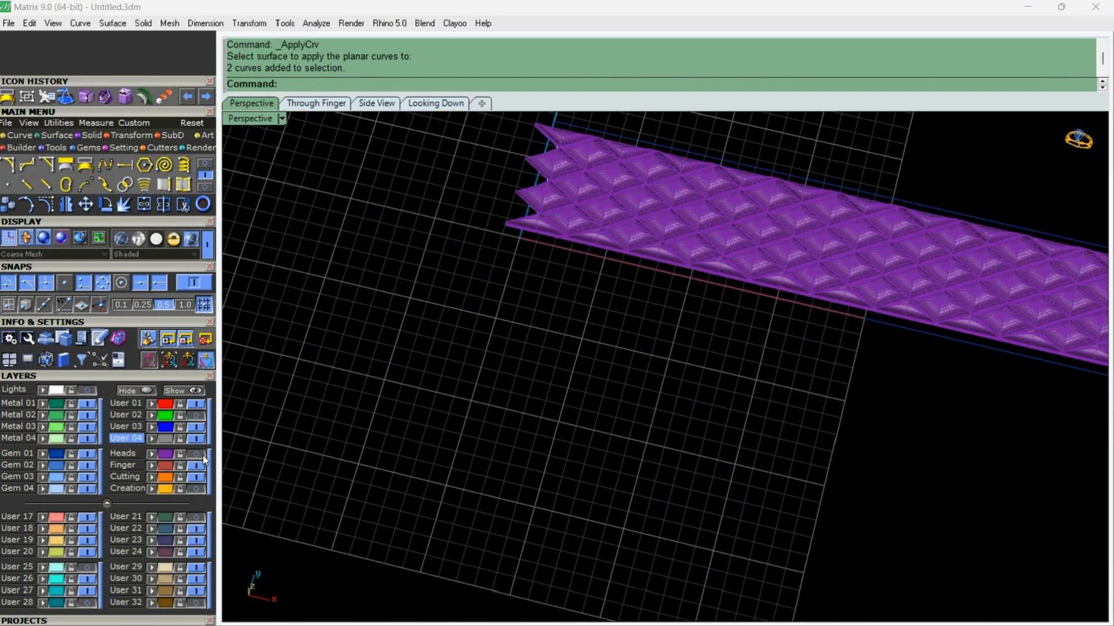
Step: Start Flow Along Surface on the grouped scale strip, with a plane base from the origin to the outer outline's opposite far corner
scroll(598, 189, "up", 4)
right_click_drag(598, 189, 577, 281, "shift")
left_click(577, 281)
left_click(117, 136)
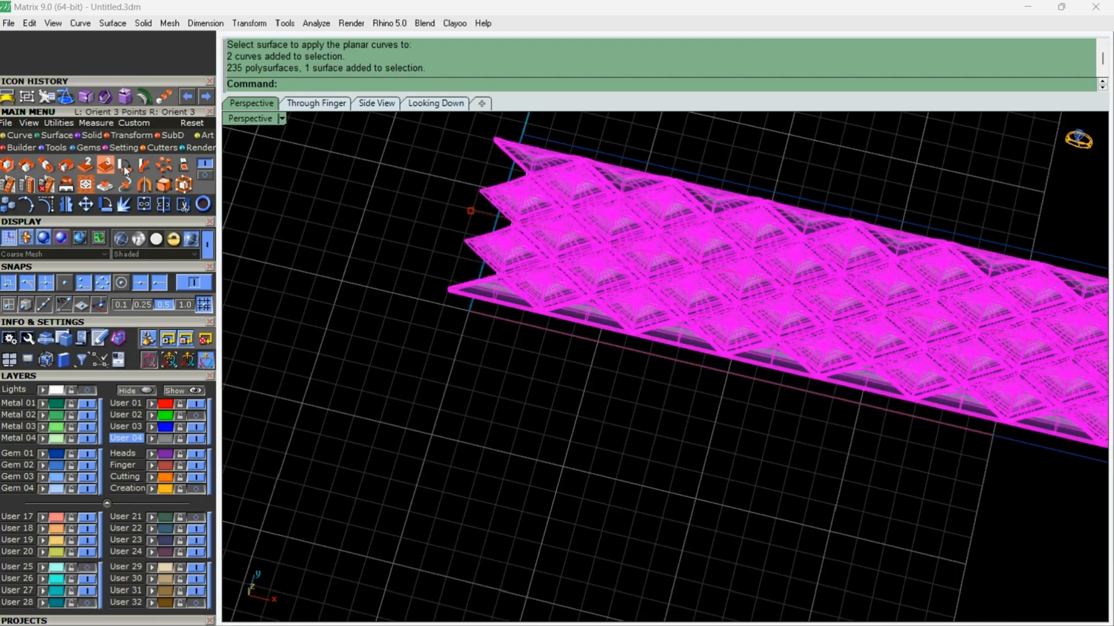
left_click(125, 165)
left_click(504, 84)
scroll(440, 328, "up", 5)
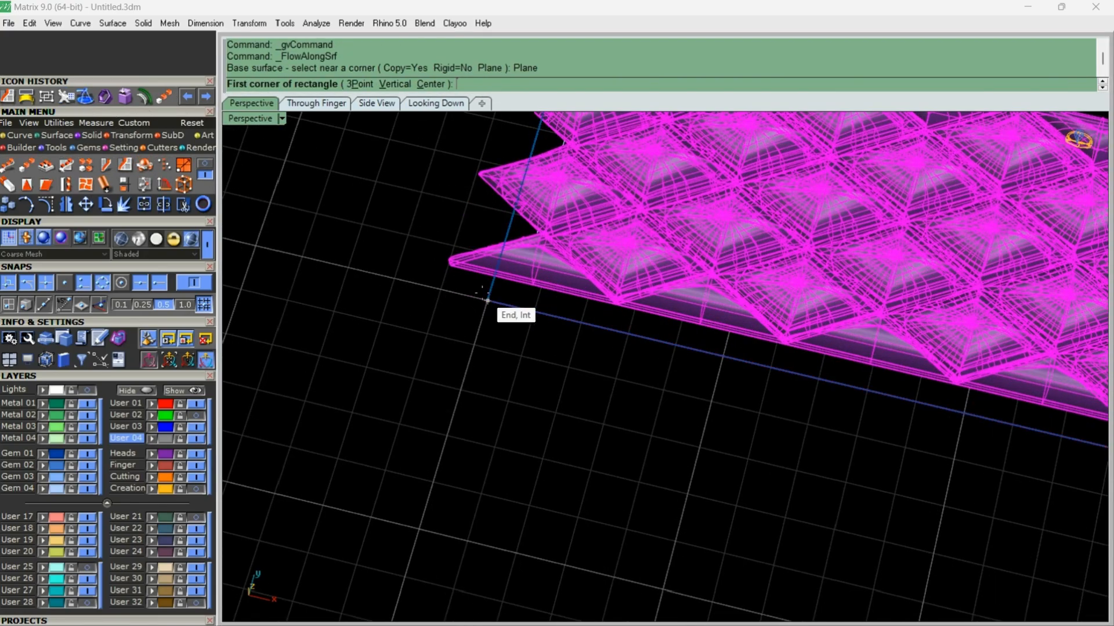
left_click(490, 299)
scroll(328, 339, "down", 8)
right_click_drag(928, 325, 535, 281, "shift")
right_click_drag(807, 325, 551, 325, "shift")
scroll(551, 326, "up", 5)
scroll(356, 373, "up", 4)
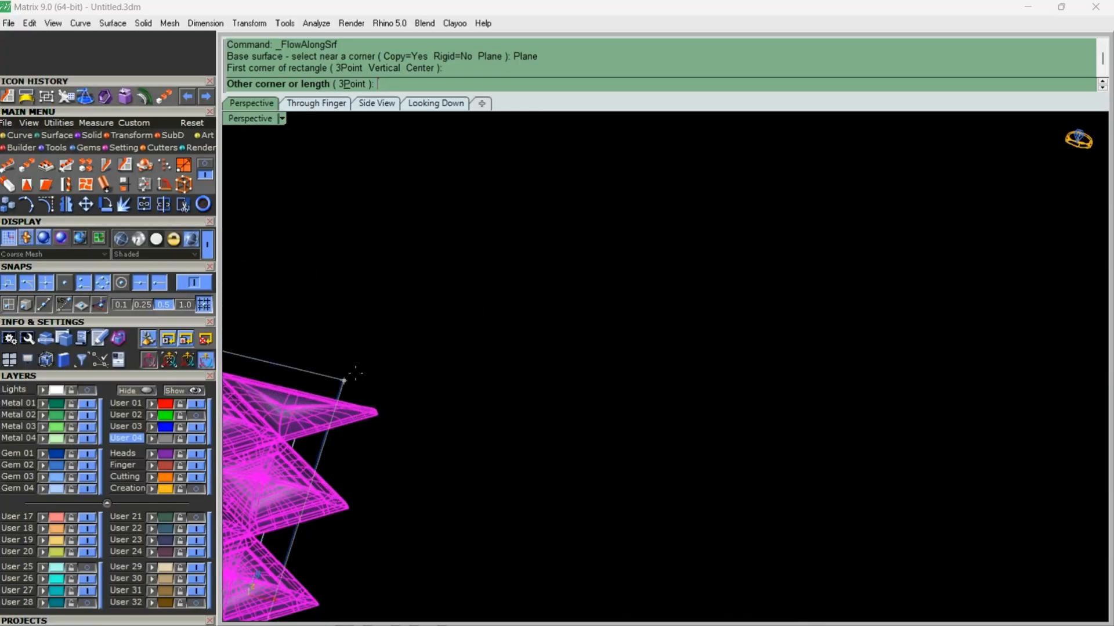
left_click(343, 383)
Step: Show the Creation layer and flow the scale strip onto the snake's body, picking the body surface as the target
scroll(343, 386, "down", 8)
right_click_drag(458, 391, 862, 399, "shift")
right_click_drag(385, 403, 760, 433, "shift")
scroll(624, 373, "up", 8)
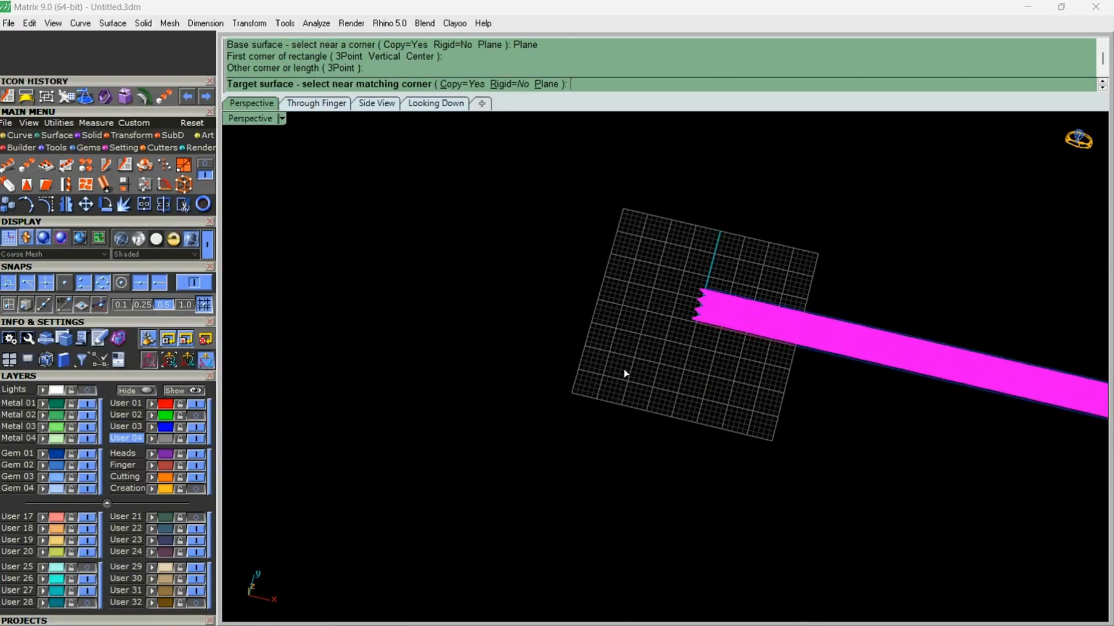
left_click(196, 487)
left_click(706, 362)
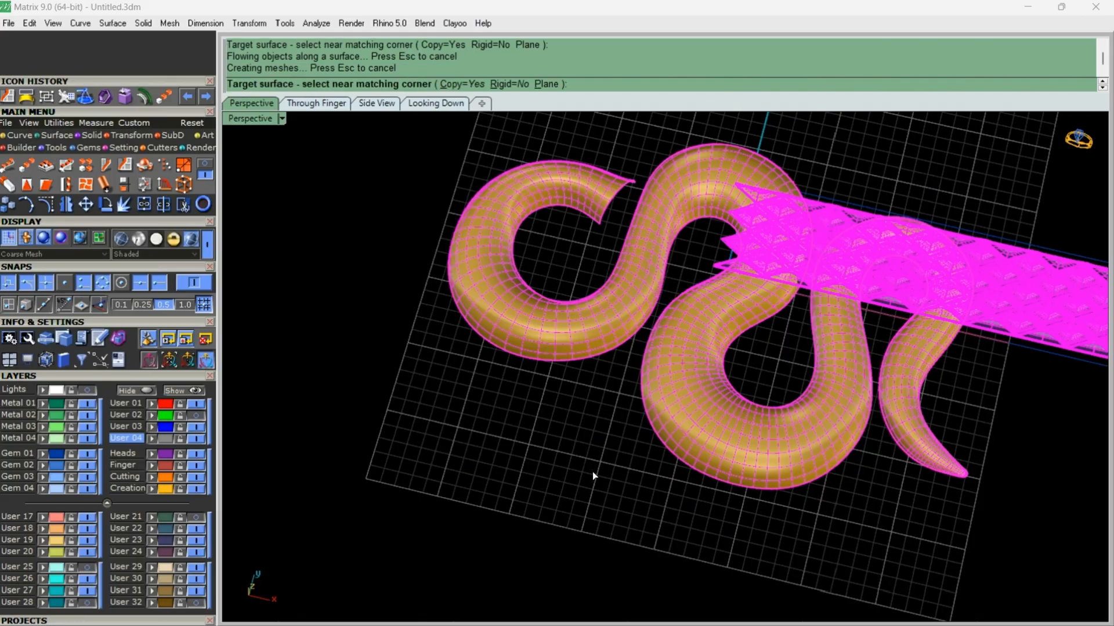
scroll(729, 438, "up", 4)
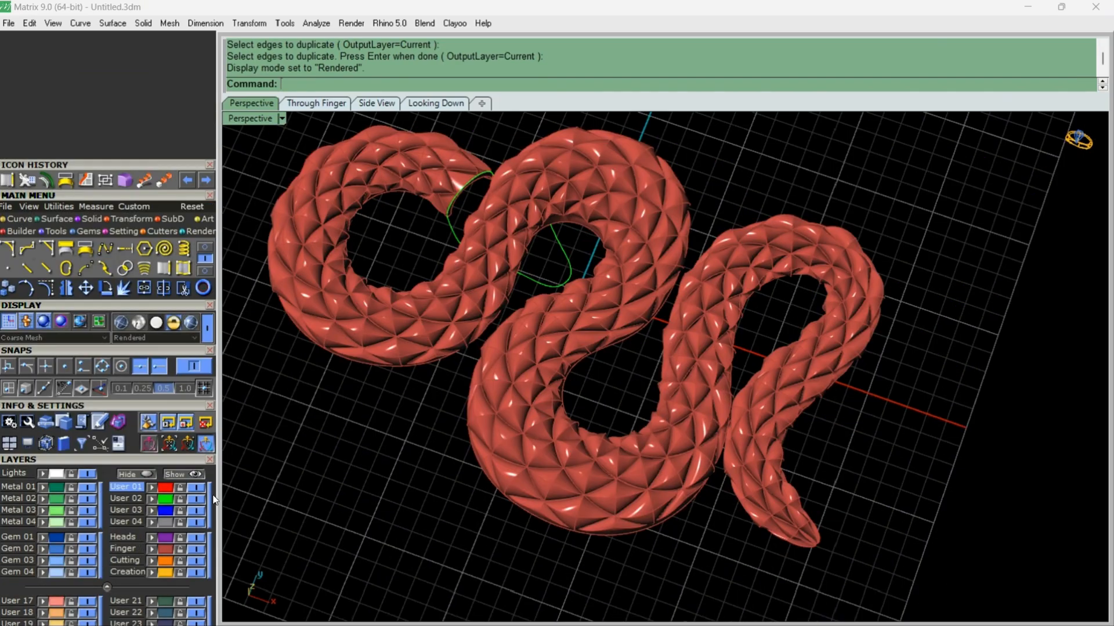
Step: Try to extrude the open outline curve at the snake's neck into a low wall, and undo the extrusion
left_click(196, 548)
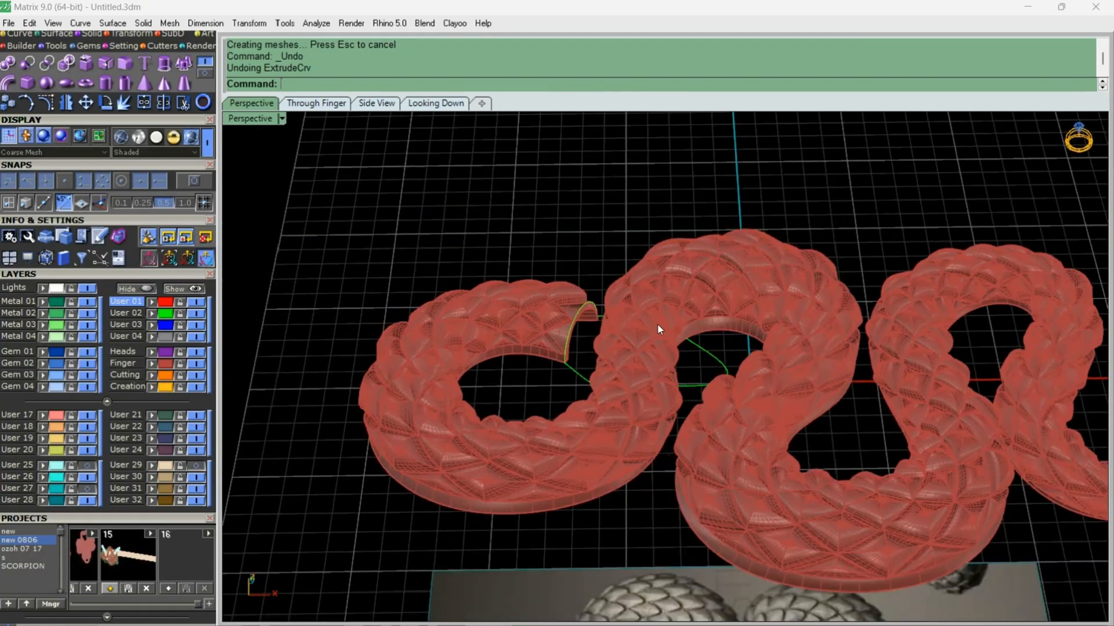
scroll(538, 396, "up", 5)
scroll(515, 477, "up", 5)
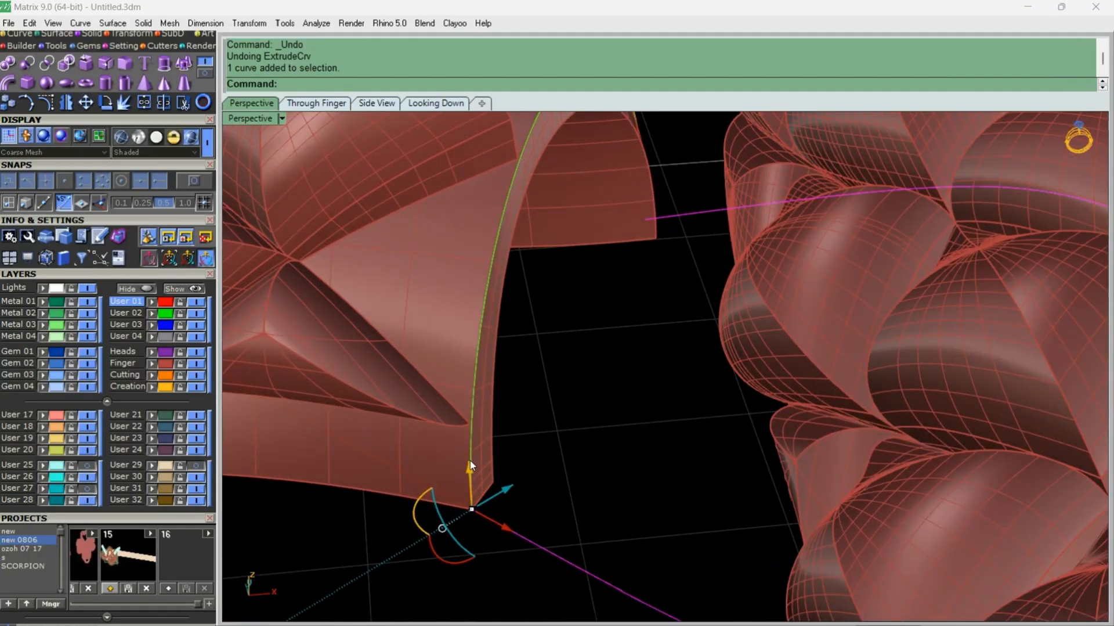
left_click(172, 79)
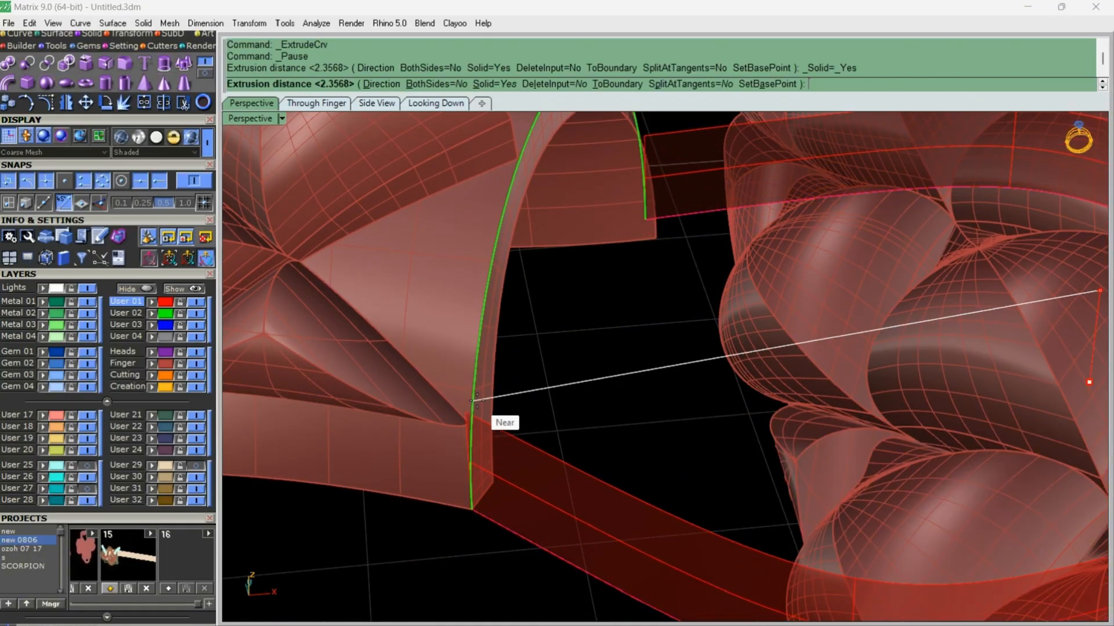
left_click(471, 406)
scroll(516, 431, "down", 5)
scroll(502, 425, "up", 5)
left_click(486, 447)
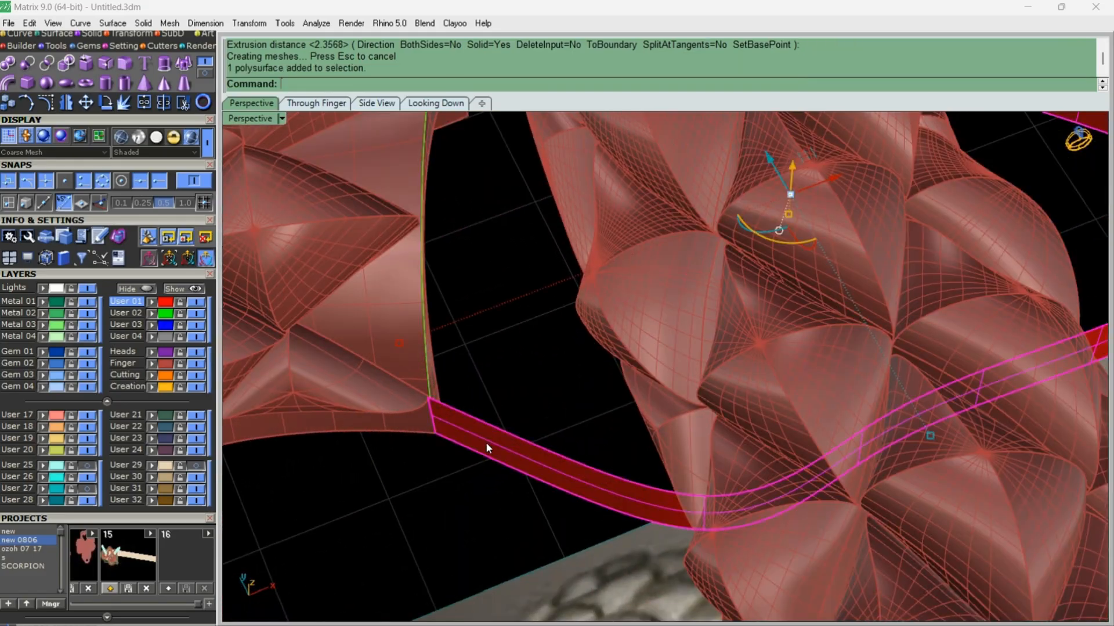
right_click_drag(487, 441, 522, 385)
key("ctrl+z")
Step: Offset the open outline curve at the snake's neck inward by 0.2
left_click(20, 34)
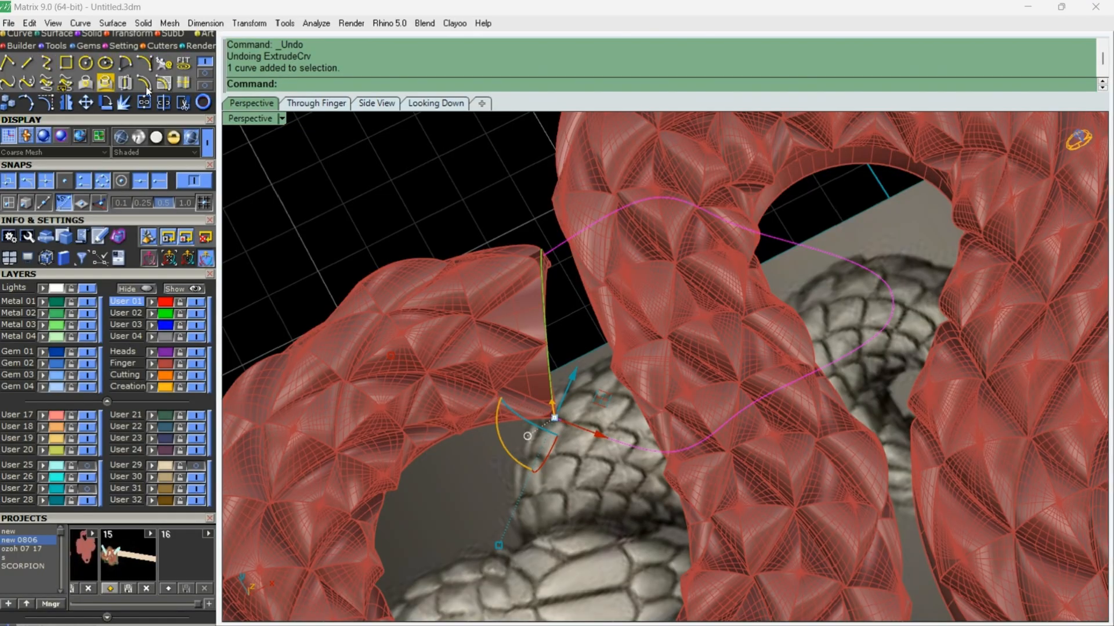
left_click(145, 82)
scroll(590, 300, "up", 3)
type(".2")
key("Return")
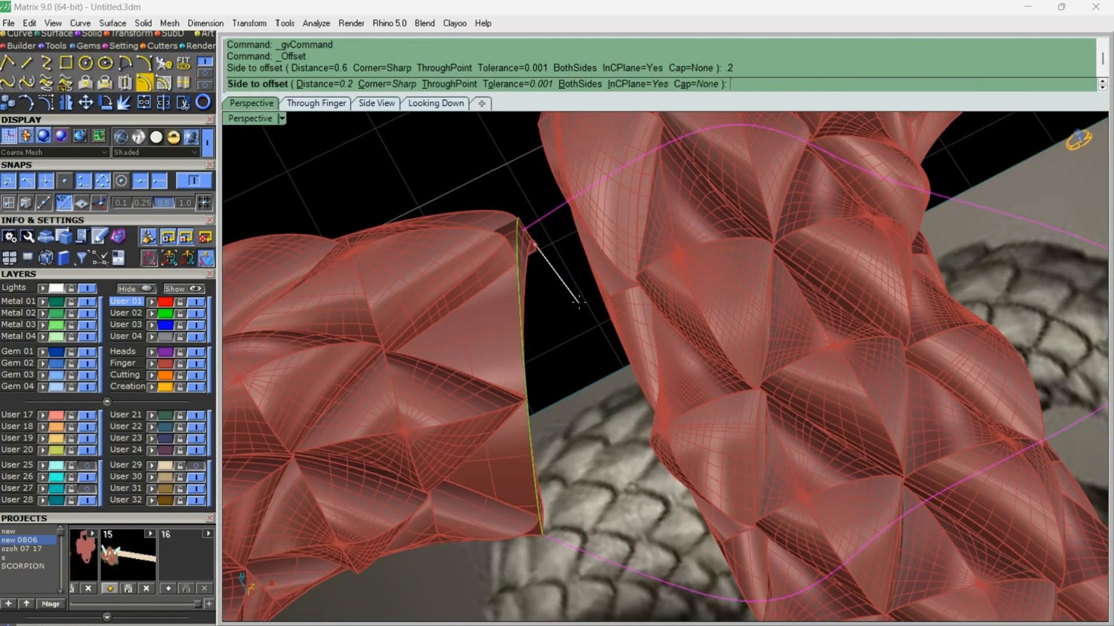
left_click(579, 302)
Step: Try to extrude the offset curve upward into a wall and lower it through the overlapping coil
left_click(553, 227)
scroll(556, 263, "down", 2)
right_click_drag(608, 351, 271, 163)
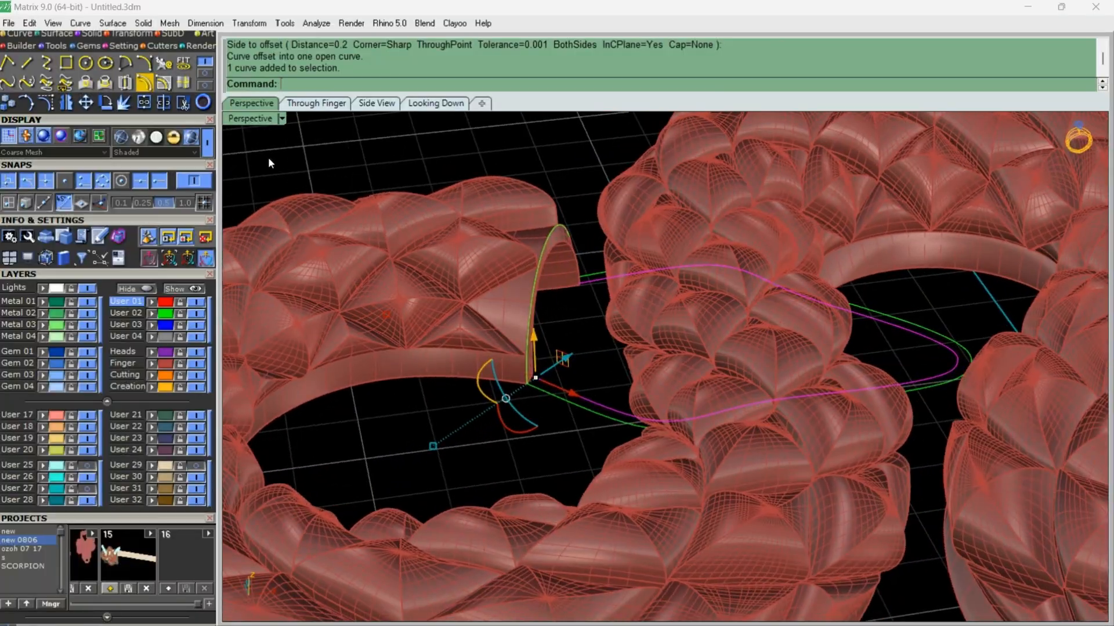
left_click(89, 30)
left_click(57, 44)
left_click(91, 34)
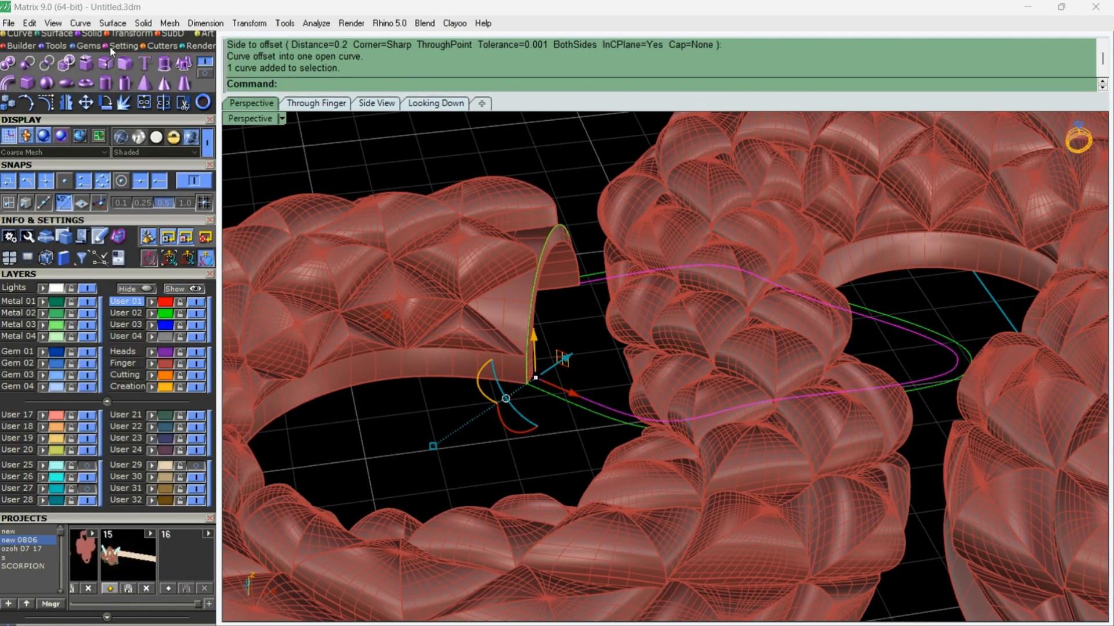
left_click(164, 64)
left_click(544, 157)
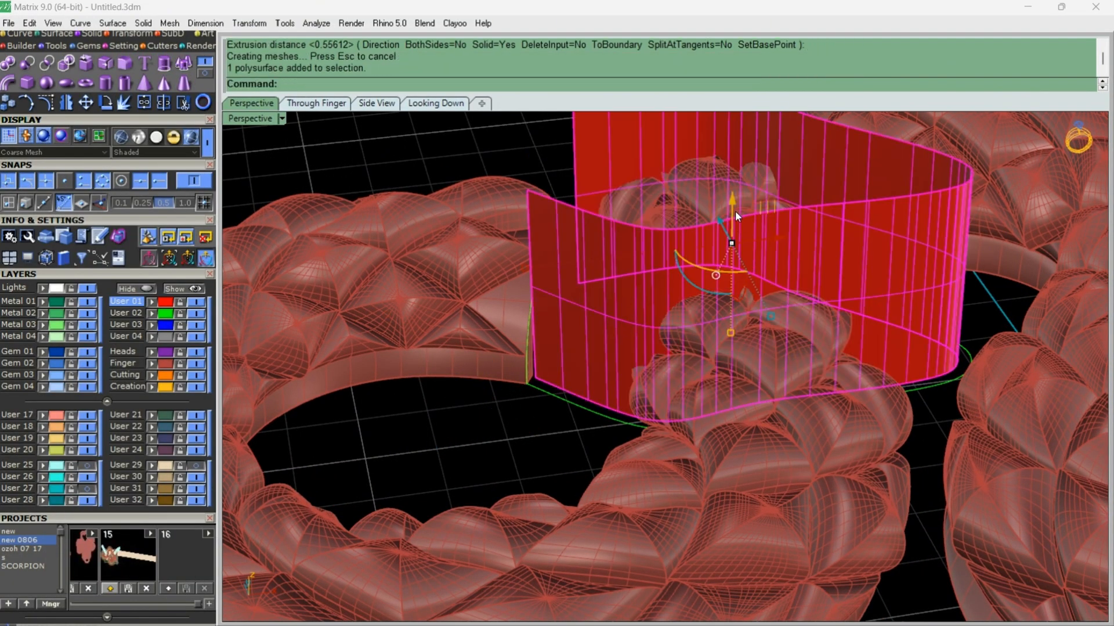
left_click_drag(734, 209, 734, 255)
Step: Try selecting the scales without the extruded wall, and undo the wall's move and extrusion
left_click(552, 174)
right_click_drag(552, 174, 708, 313)
left_click(733, 334)
key("ctrl+a")
right_click_drag(625, 251, 589, 401)
left_click(421, 486, "shift")
right_click_drag(421, 486, 342, 244)
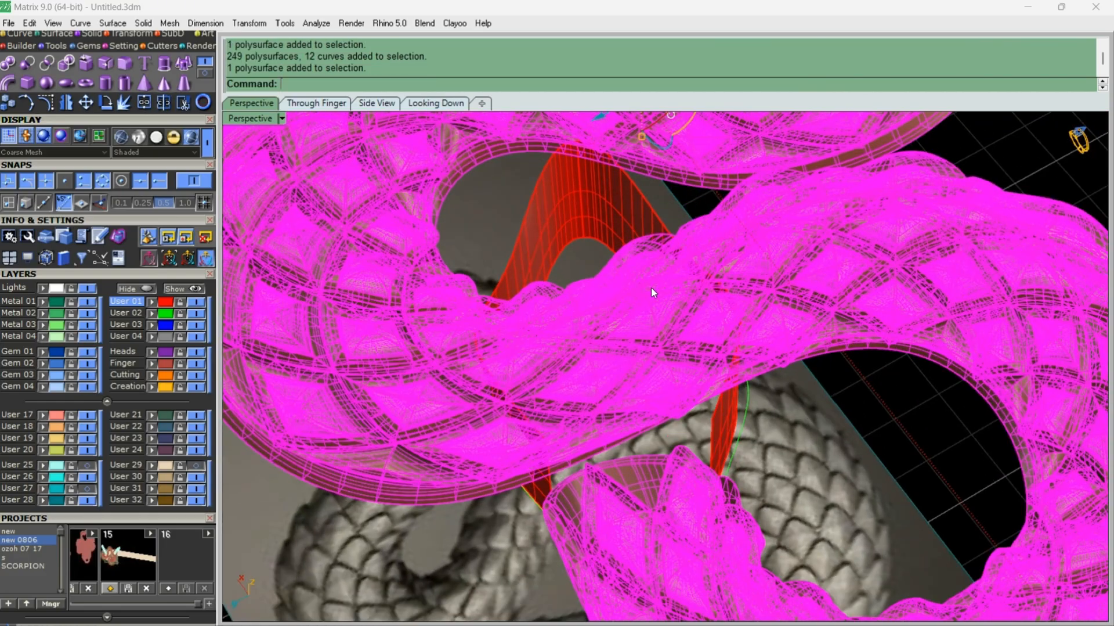
left_click(486, 332)
right_click_drag(624, 371, 628, 447)
key("ctrl+z")
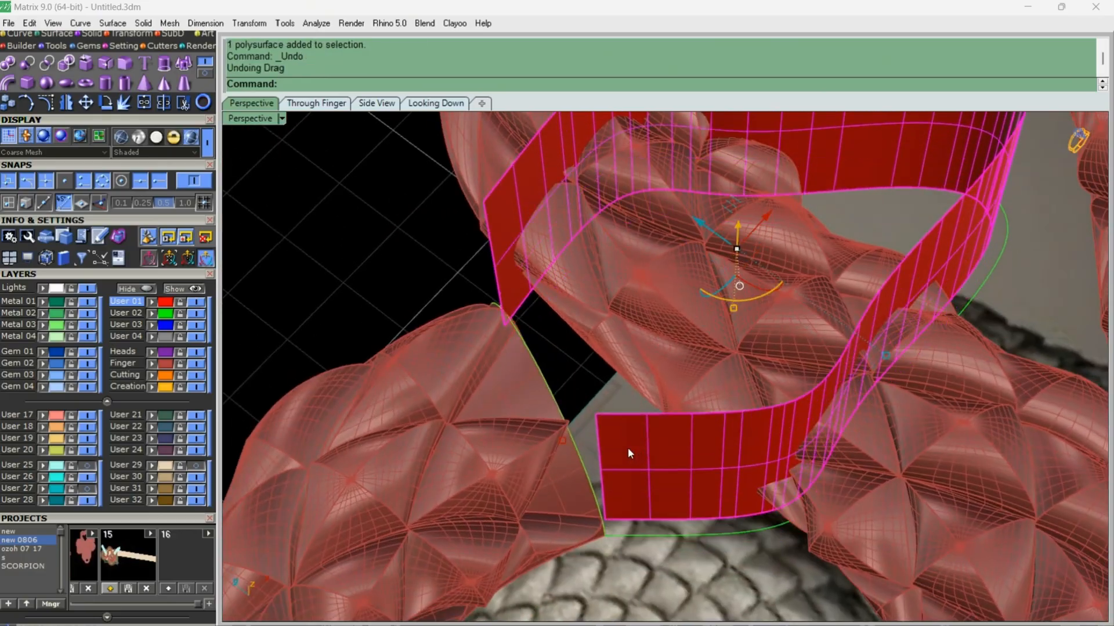
key("ctrl+z")
Step: Hide the Finger and User 28 layers, and draw a straight line connecting the offset curve's two open ends
right_click_drag(370, 252, 364, 406)
left_click(196, 365)
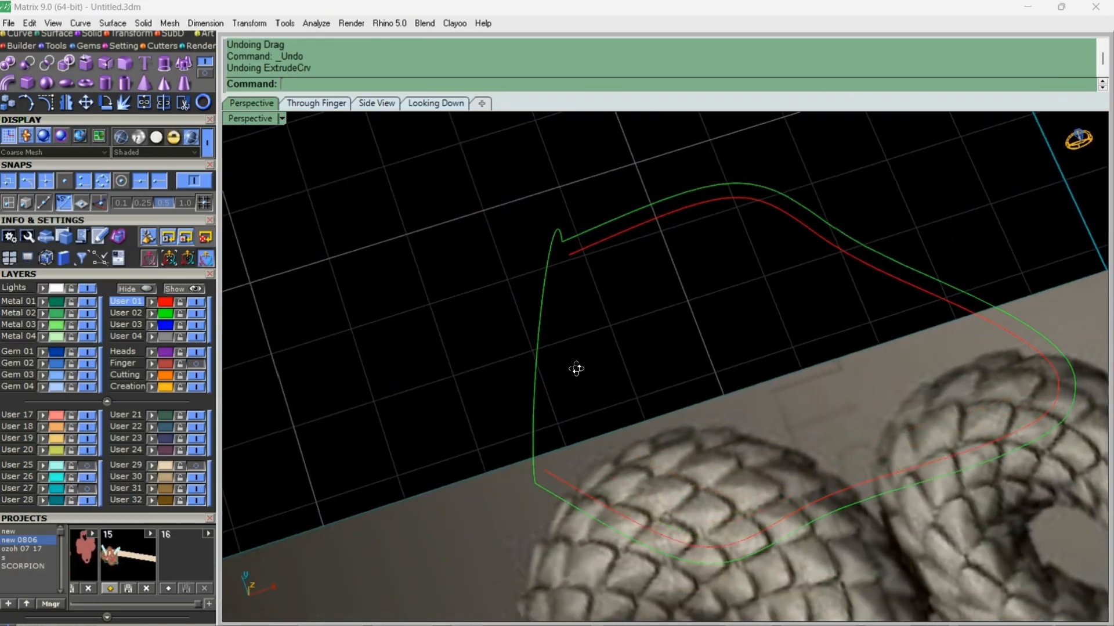
left_click(87, 499)
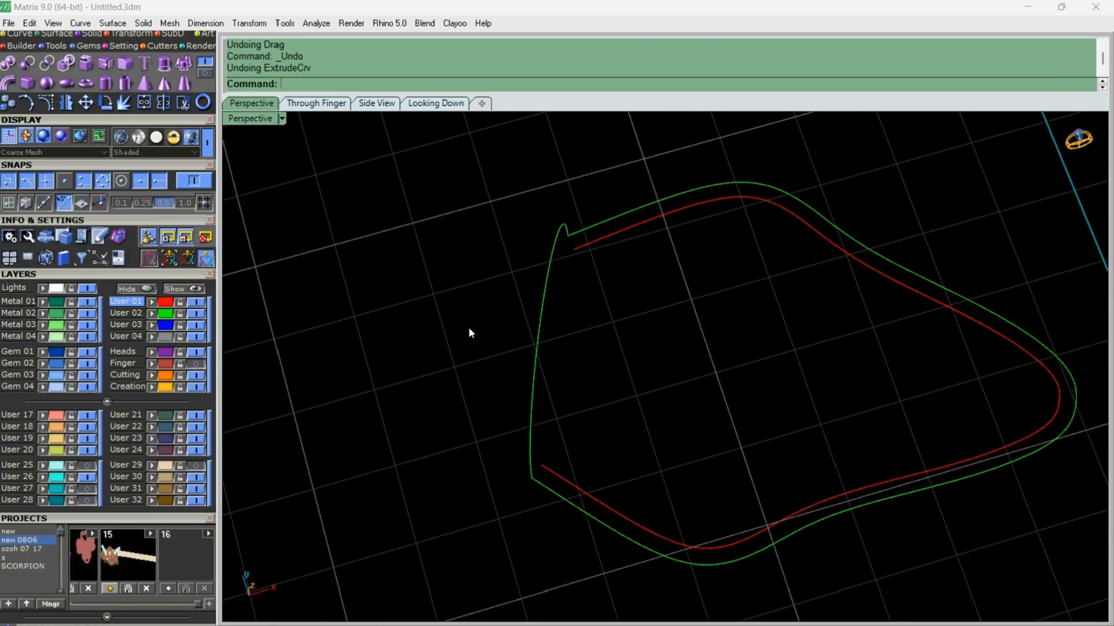
left_click(25, 62)
left_click(574, 250)
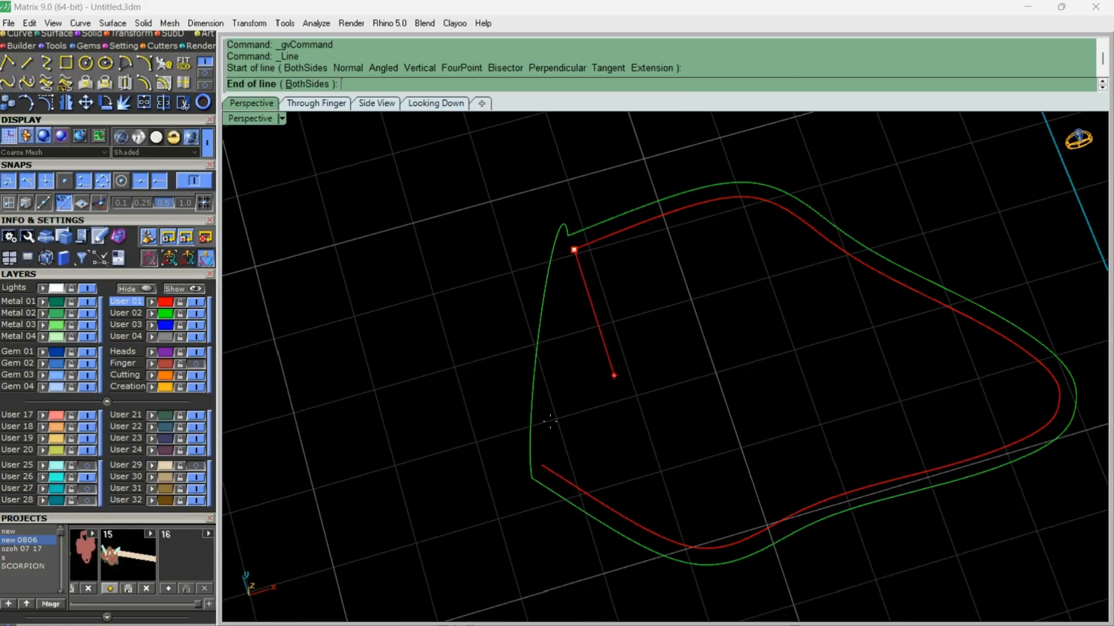
left_click(549, 461)
scroll(594, 302, "down", 2)
Step: Join the closing line and the offset curve into one closed curve
left_click(589, 267)
left_click(593, 262, "shift")
right_click_drag(592, 282, 604, 360)
scroll(603, 360, "down", 4)
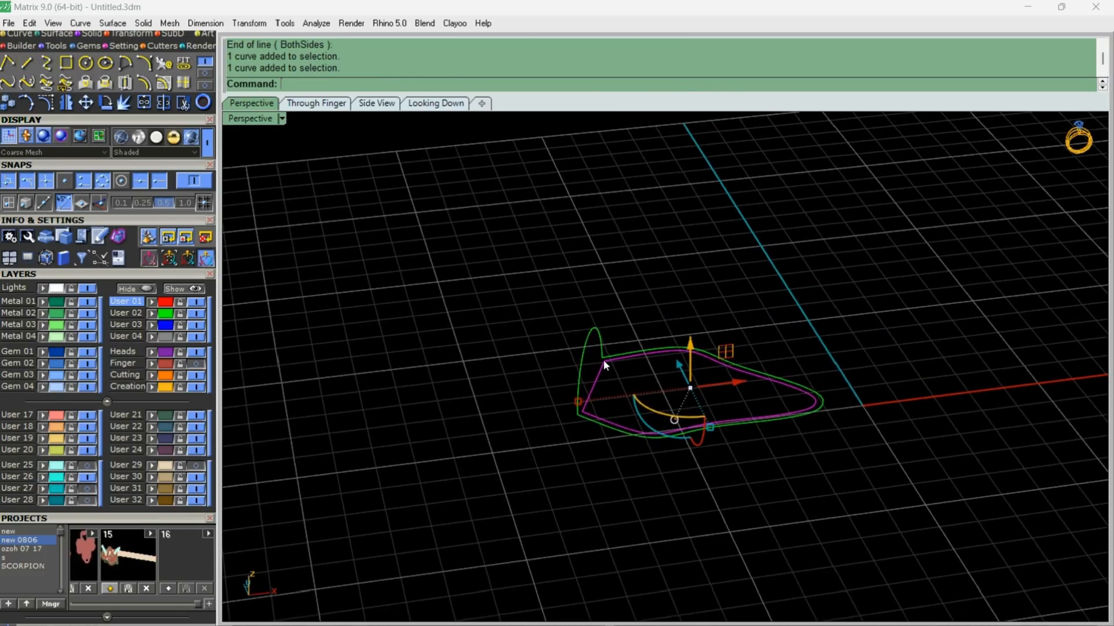
scroll(603, 360, "up", 2)
left_click(139, 106)
Step: Extrude the closed curve as a solid block to both sides, and show the Finger layer again
left_click(88, 35)
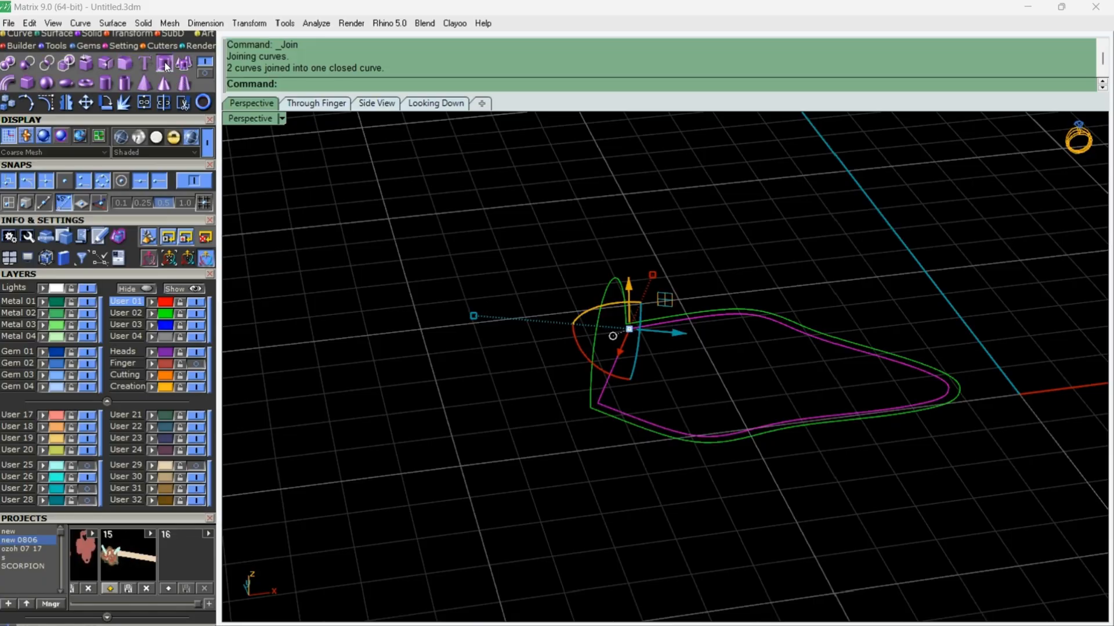
left_click(165, 63)
left_click(464, 85)
left_click(623, 207)
right_click_drag(592, 261, 545, 360)
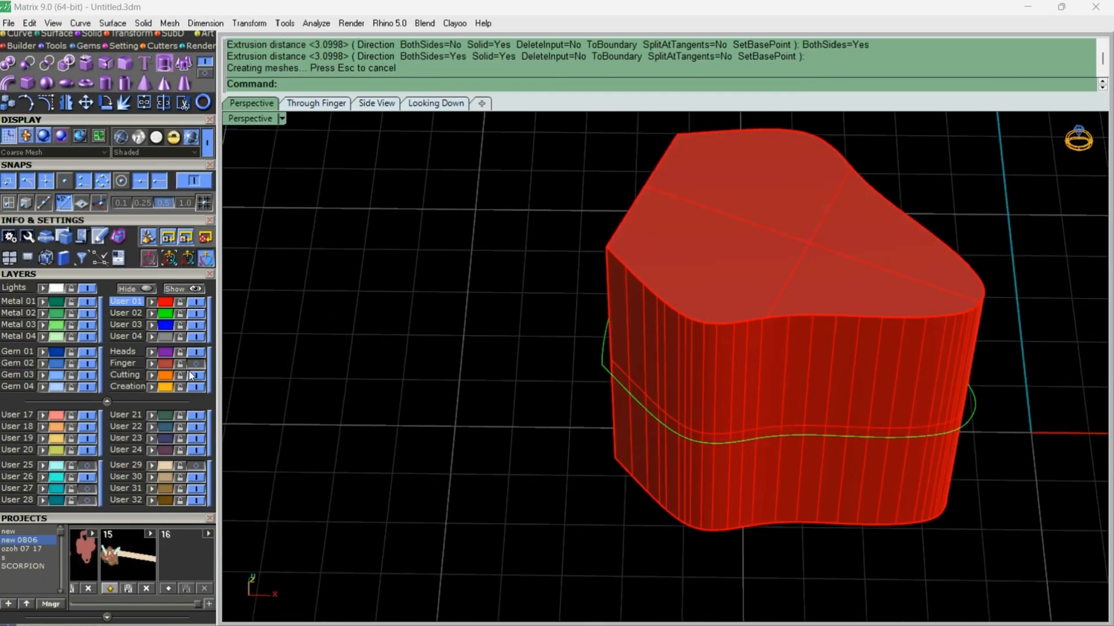
left_click(184, 289)
Step: Try to subtract the block from the snake's scales with Boolean Difference, and undo the operation
scroll(697, 325, "down", 2)
left_click(747, 418)
right_click_drag(747, 418, 772, 446)
scroll(772, 446, "up", 3)
scroll(771, 446, "down", 2)
left_click(641, 539, "shift")
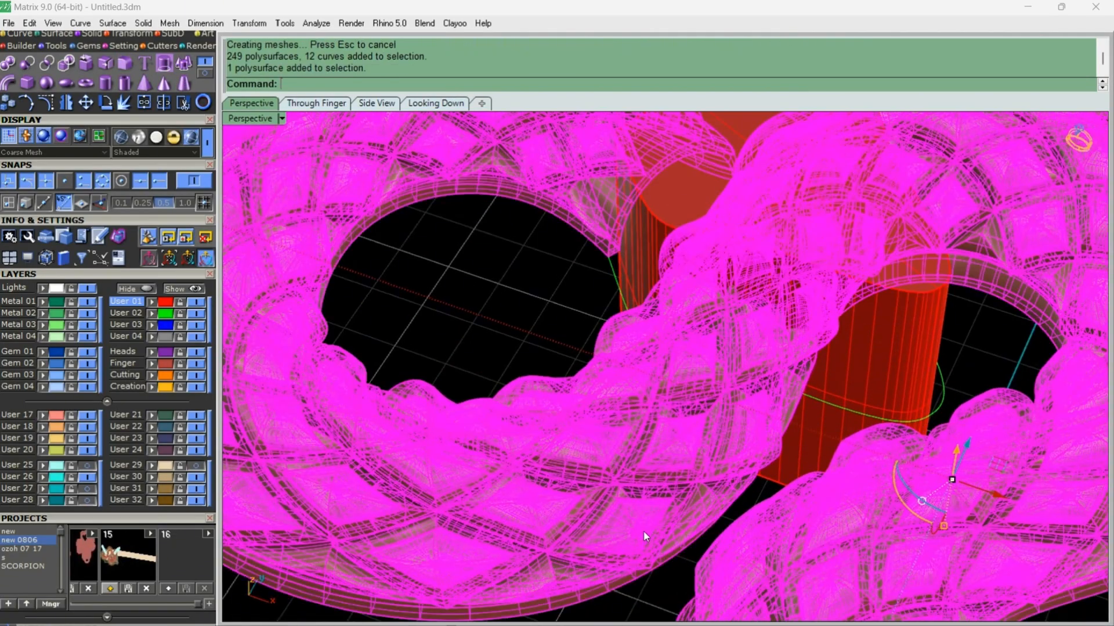
right_click_drag(643, 530, 667, 378)
scroll(666, 379, "down", 2)
scroll(667, 379, "up", 3)
left_click(28, 63)
left_click(862, 359)
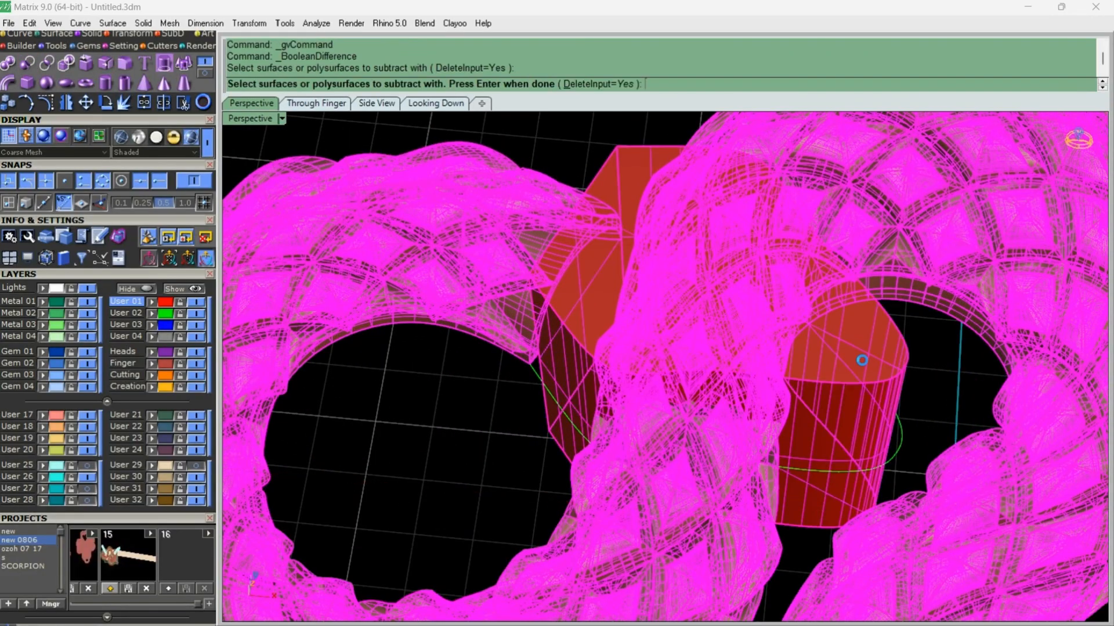
right_click(859, 364)
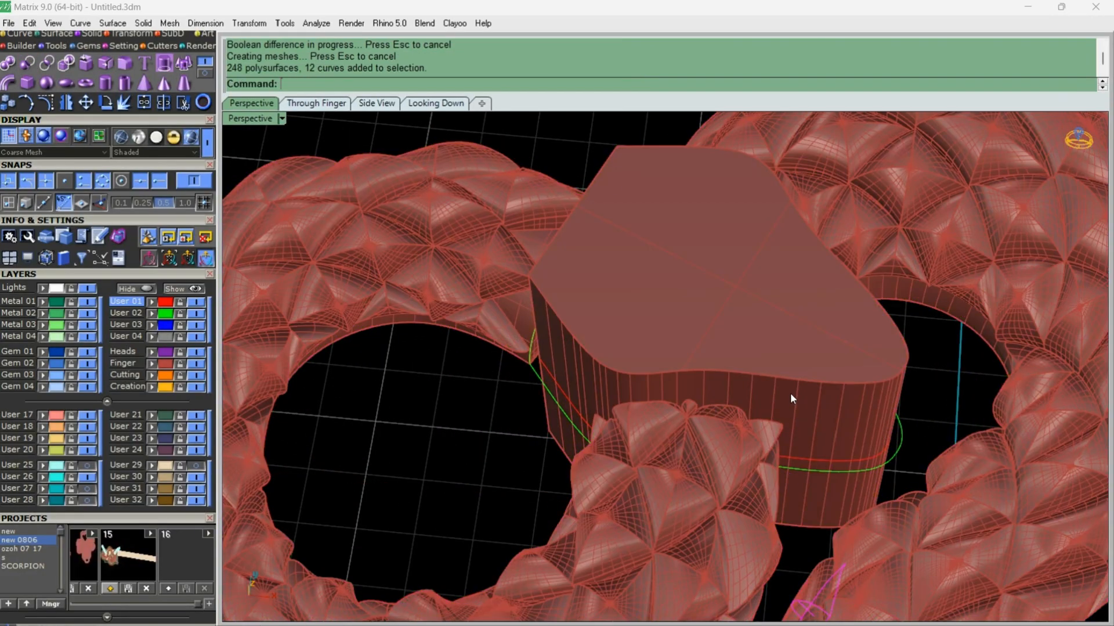
key("ctrl+z")
key("Escape")
Step: Select everything except the block and the smooth inner body, and split the scales using the block as the cutting object
left_click(575, 431)
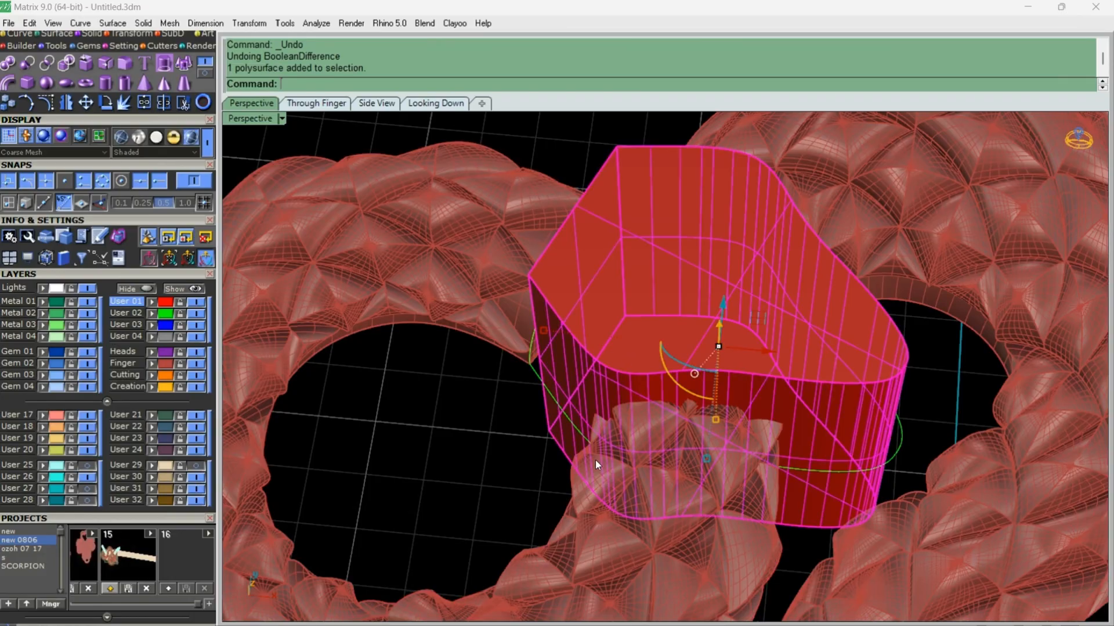
key("ctrl+i")
scroll(592, 423, "down", 2)
key("Escape")
right_click_drag(556, 384, 588, 417)
scroll(619, 412, "up", 2)
left_click(621, 411)
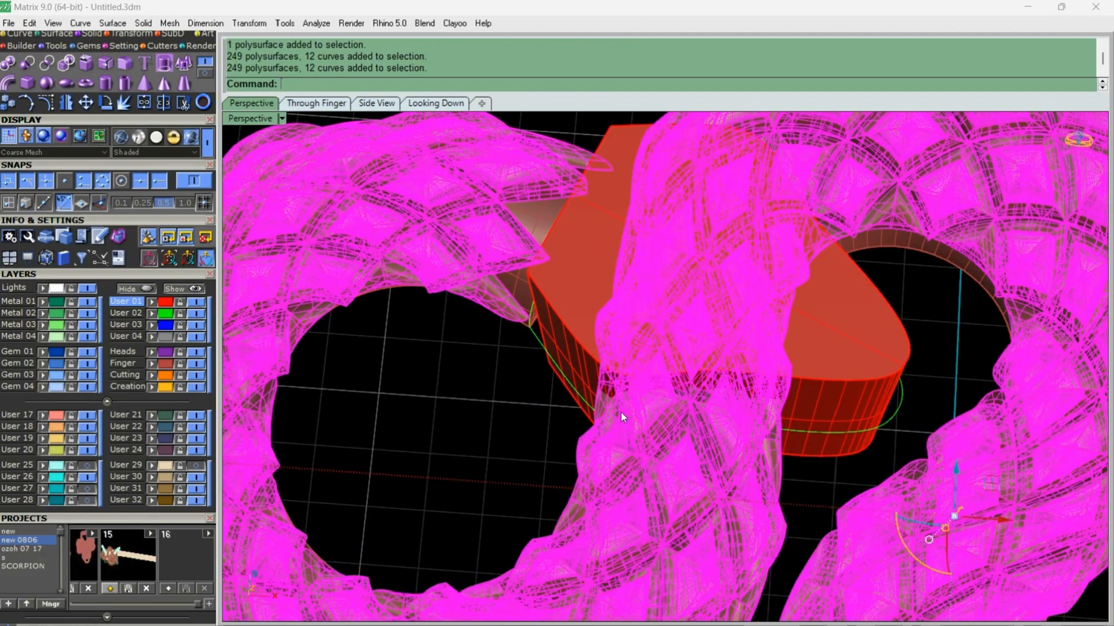
left_click(160, 106)
left_click(607, 324)
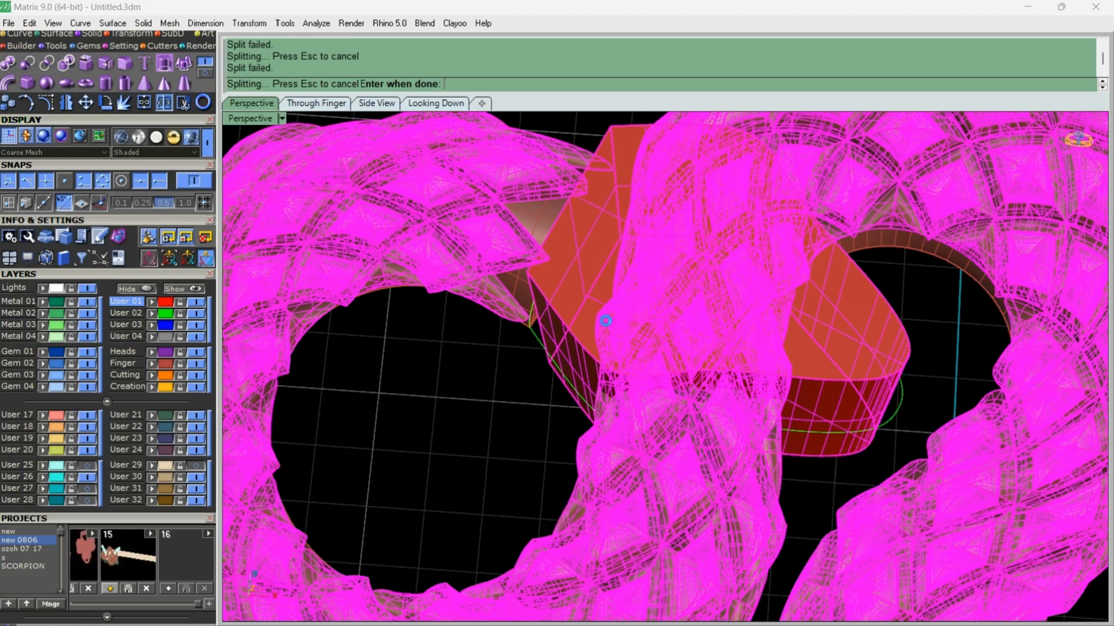
key("Return")
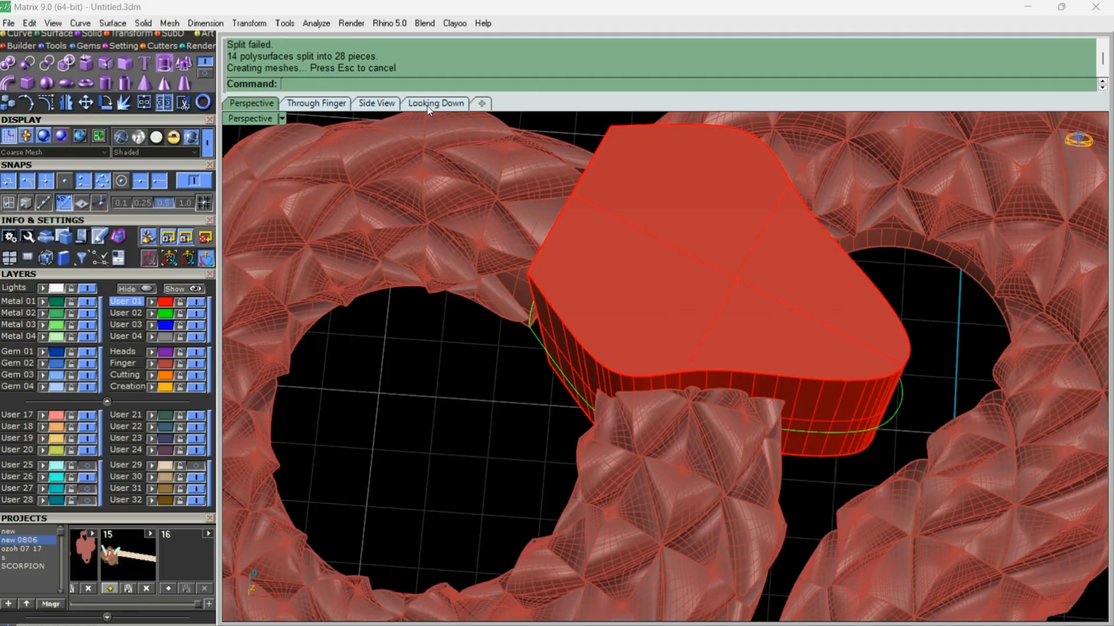
Step: Ungroup the split scales and delete the central diamond and the right-hand pieces lying inside the block outline
left_click(428, 103)
key("ctrl+a")
left_click_drag(78, 124, 83, 259)
left_click(52, 156)
left_click(27, 217)
scroll(630, 412, "up", 3)
left_click(634, 367)
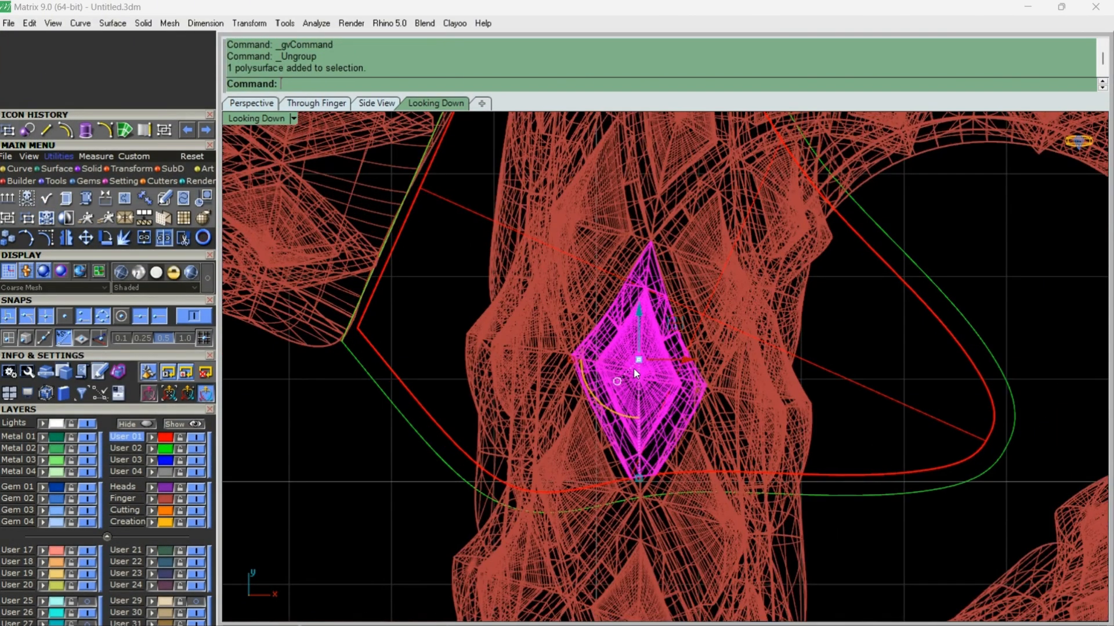
key("Delete")
left_click(778, 377)
key("Delete")
left_click(752, 289)
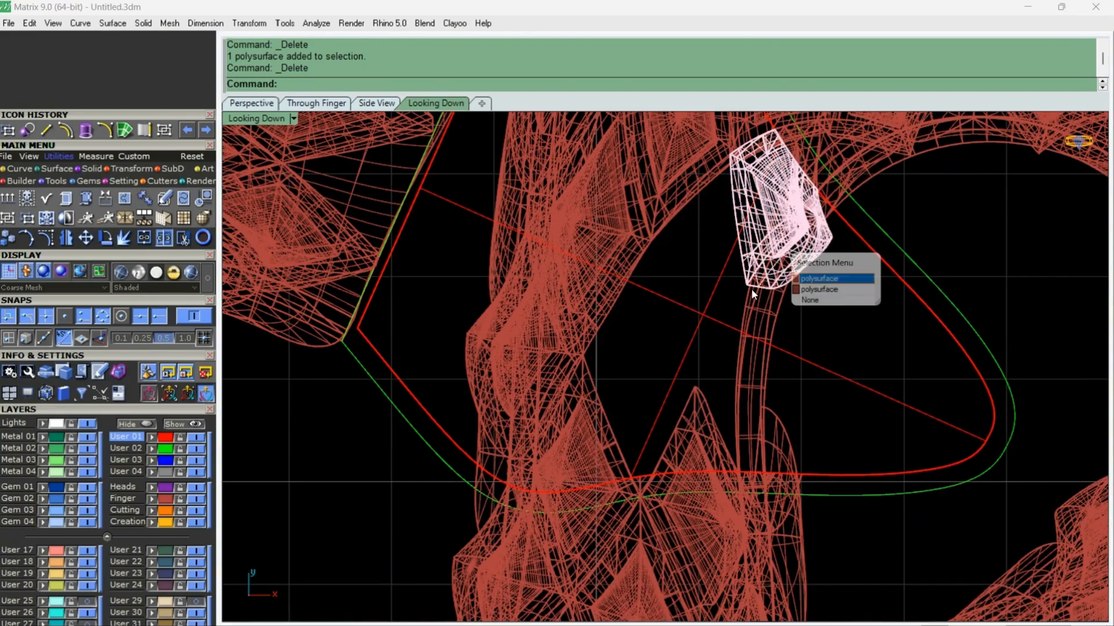
key("Delete")
Step: Delete the split scale pieces inside the outline along the upper and left side of the crossing coil
right_click_drag(751, 288, 779, 421)
left_click(642, 350)
key("Delete")
left_click(679, 334)
key("Delete")
right_click_drag(657, 337, 683, 338)
left_click(608, 302)
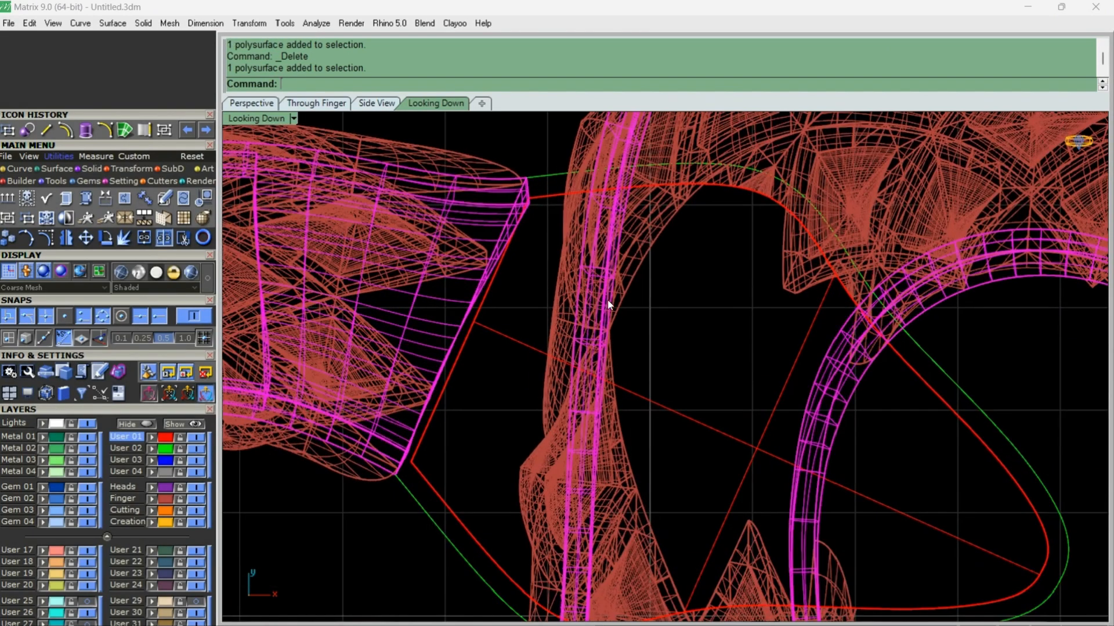
left_click(628, 278)
key("Delete")
left_click(590, 447)
key("Delete")
left_click(601, 318)
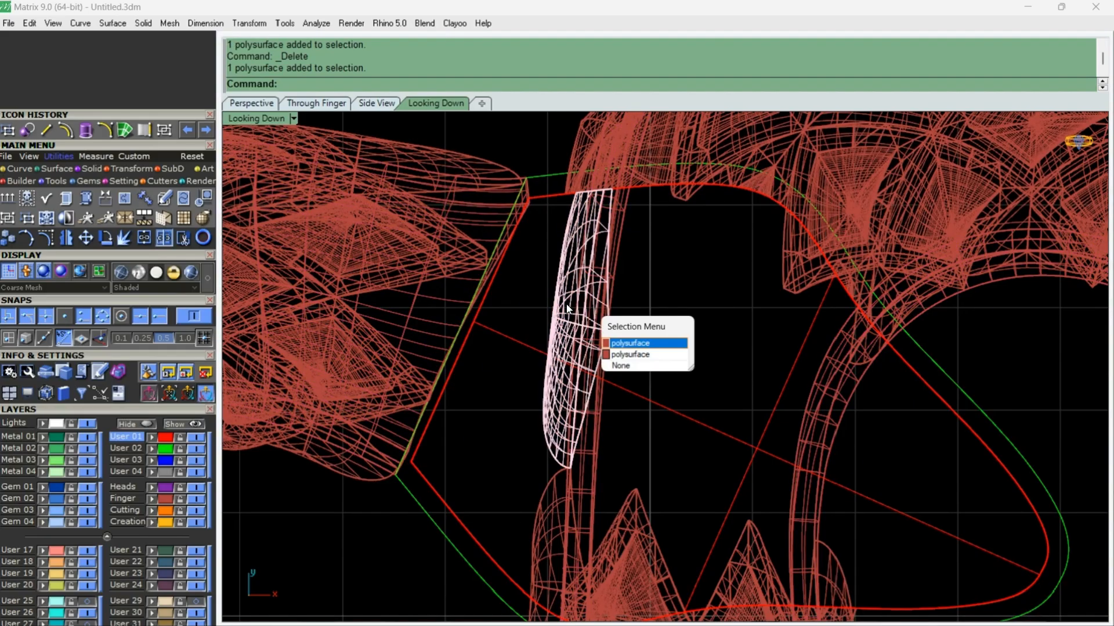
left_click(616, 343)
key("Delete")
Step: Delete the remaining split scale pieces along the lower edge of the block outline
right_click_drag(535, 600, 541, 402)
left_click(541, 403)
key("Delete")
left_click(618, 374)
key("Delete")
left_click(748, 373)
scroll(748, 373, "down", 3)
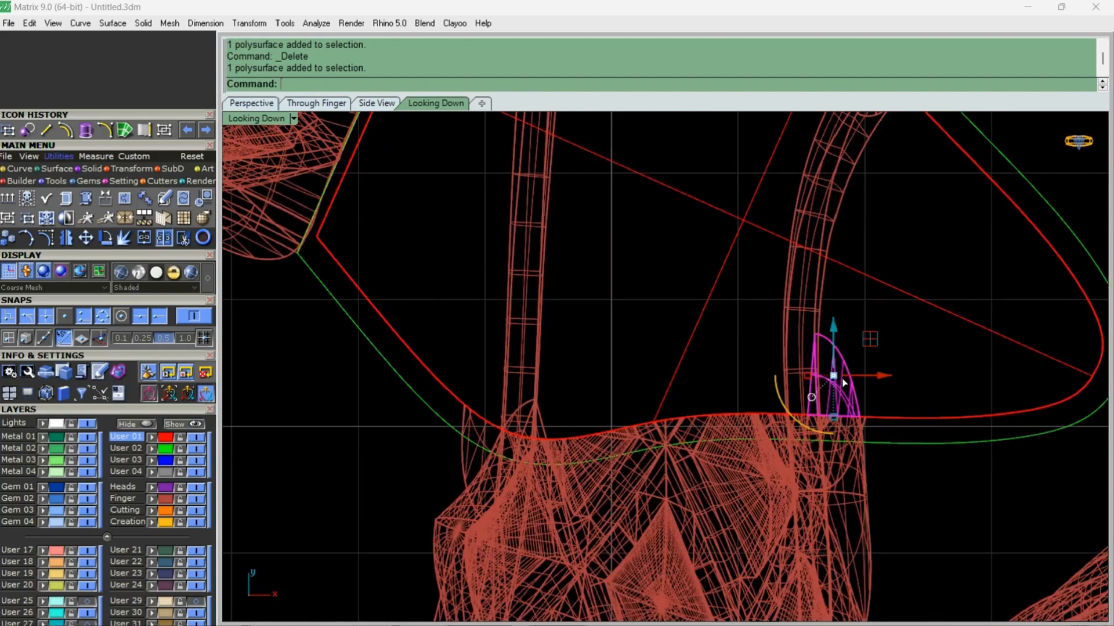
key("Delete")
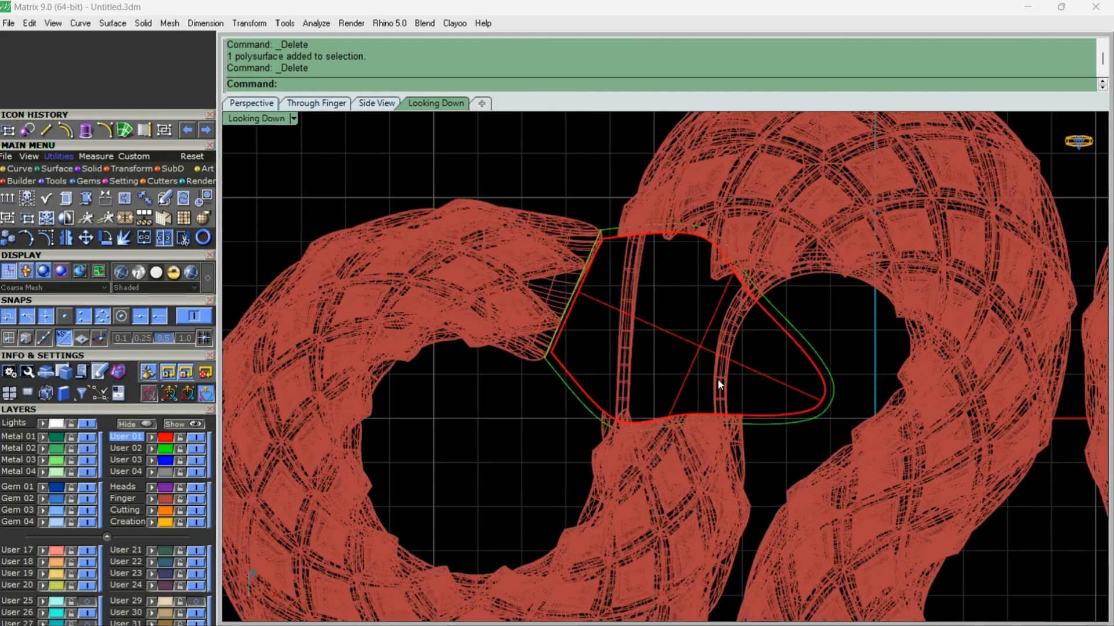
Step: Subtract the block from the smooth inner body with Boolean Difference
scroll(718, 383, "up", 3)
left_click(718, 348)
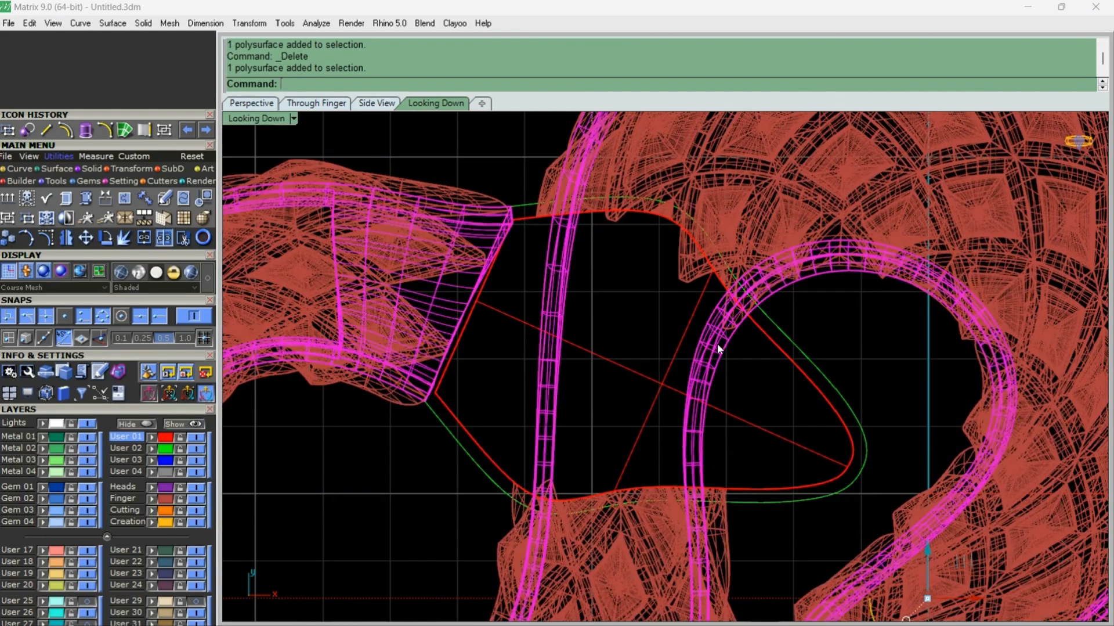
left_click(251, 103)
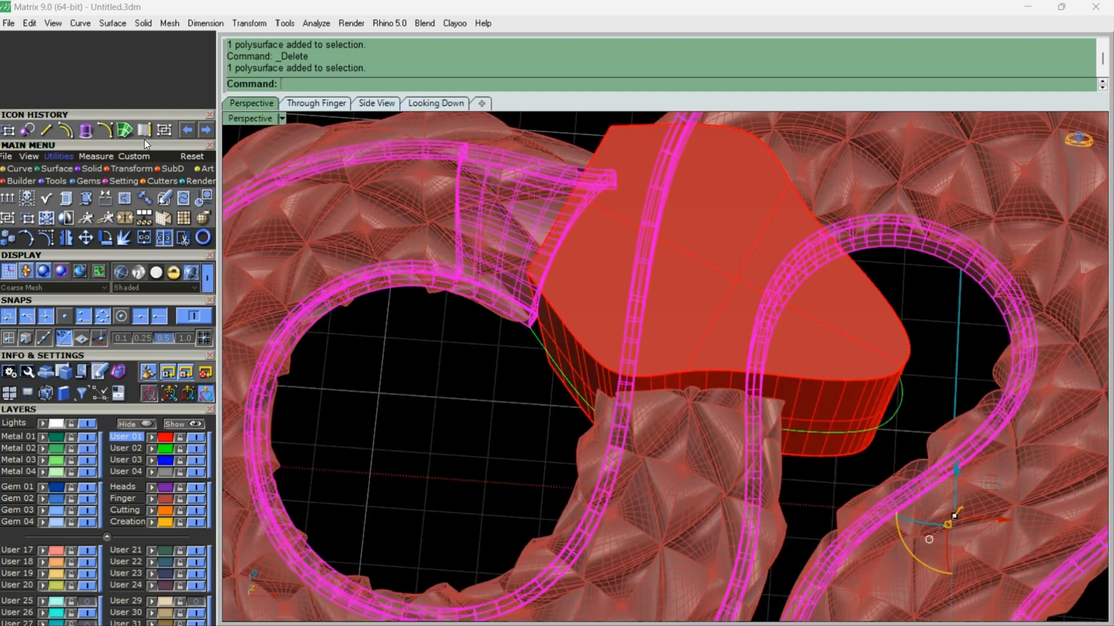
left_click(25, 132)
left_click(582, 273)
right_click(589, 296)
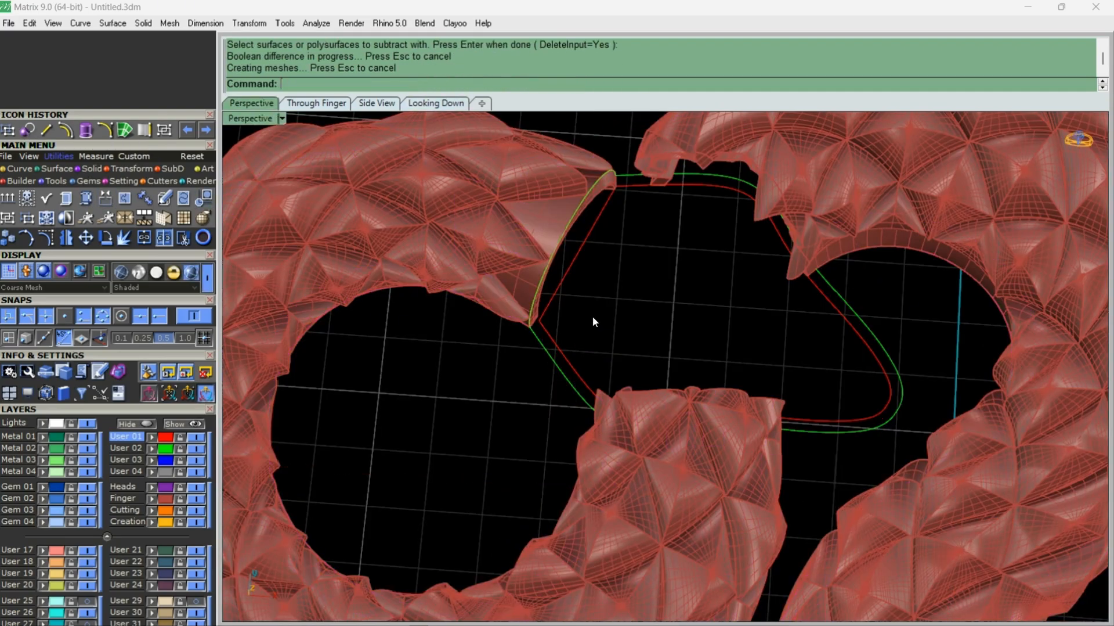
Step: Delete the two stray polysurface fragments left at the cut coil ends
right_click_drag(686, 355, 737, 432)
scroll(433, 311, "up", 4)
left_click(733, 441)
key("Delete")
scroll(601, 460, "down", 5)
right_click_drag(602, 459, 981, 498)
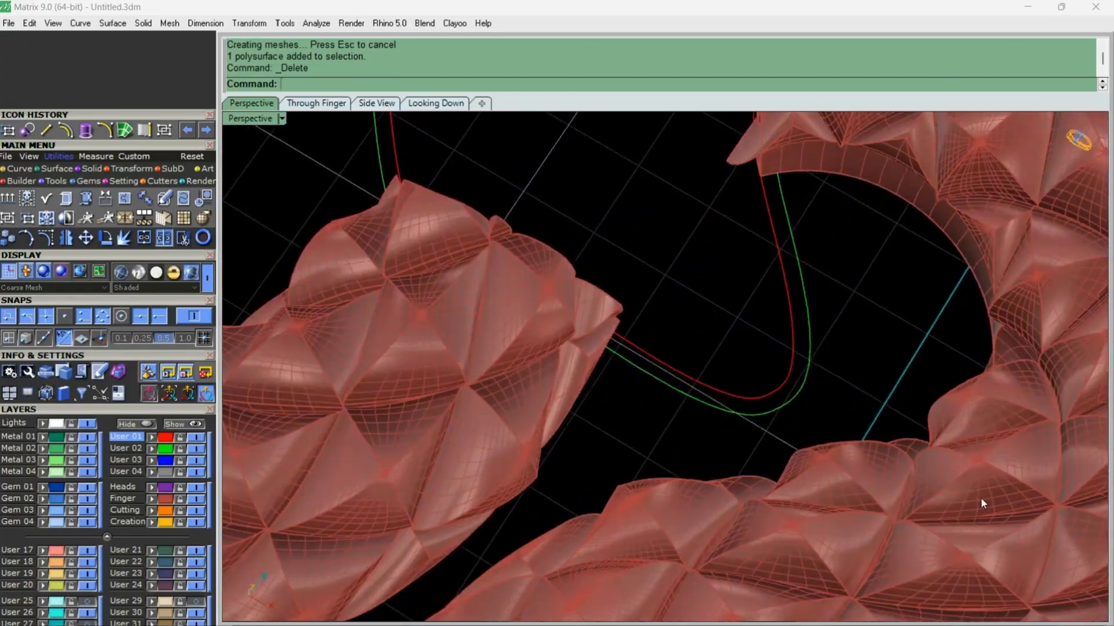
scroll(743, 240, "up", 4)
left_click(744, 240)
scroll(744, 240, "down", 4)
right_click_drag(743, 240, 691, 357)
key("Delete")
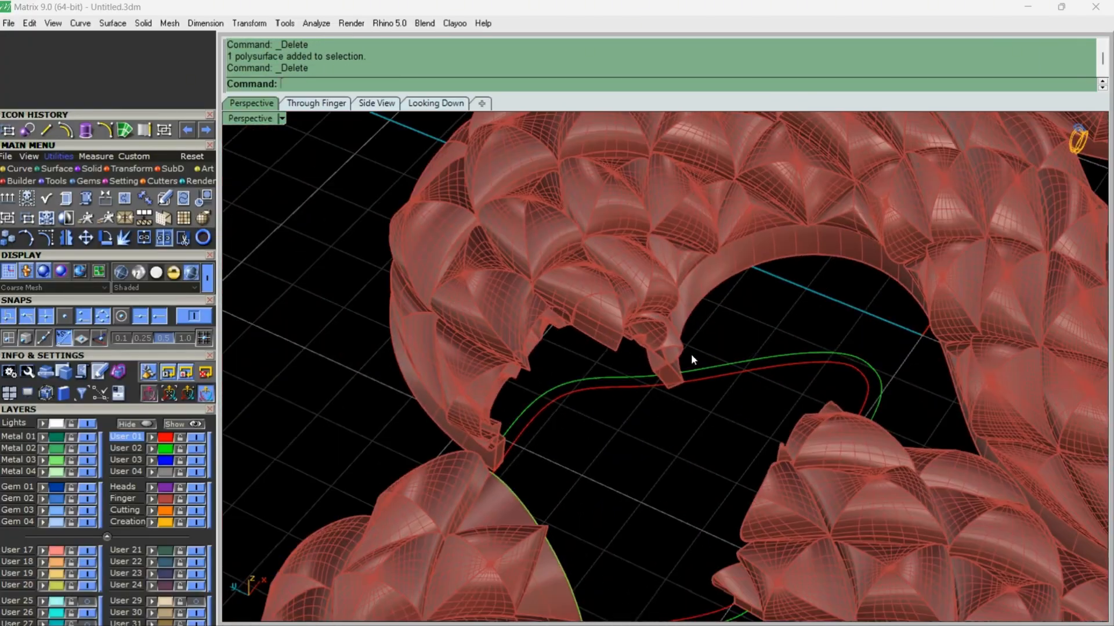
Step: Cap the cut scale at the coil's edge and delete the small leftover fragments beside the opening
scroll(691, 357, "up", 3)
left_click(425, 413)
mouse_move(86, 170)
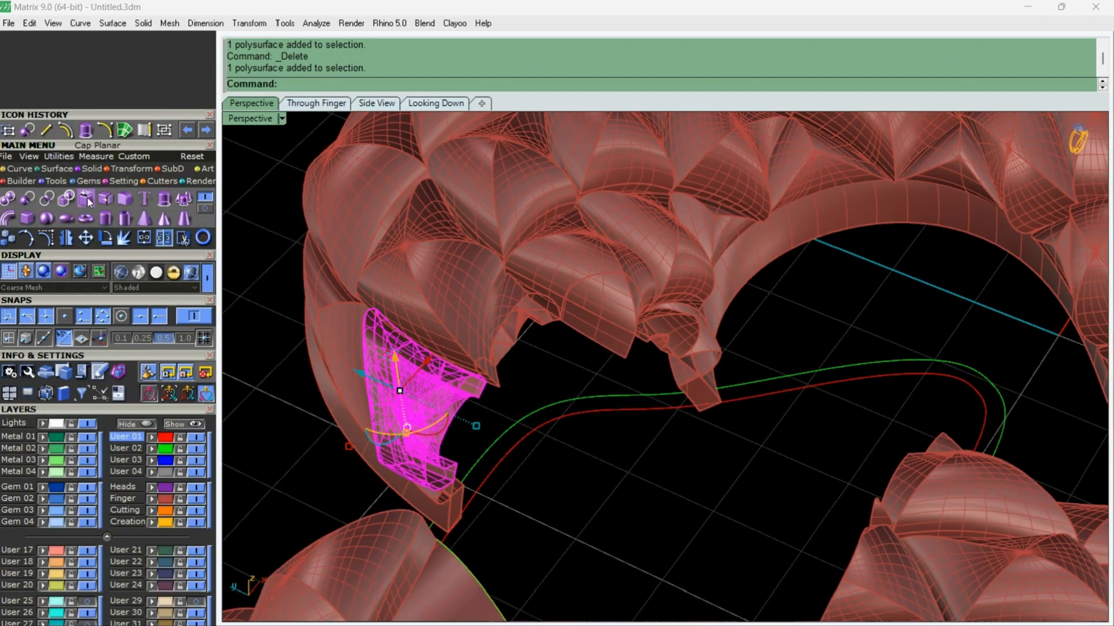
left_click(86, 198)
left_click(470, 311)
left_click(510, 354)
scroll(493, 371, "up", 6)
left_click(485, 384)
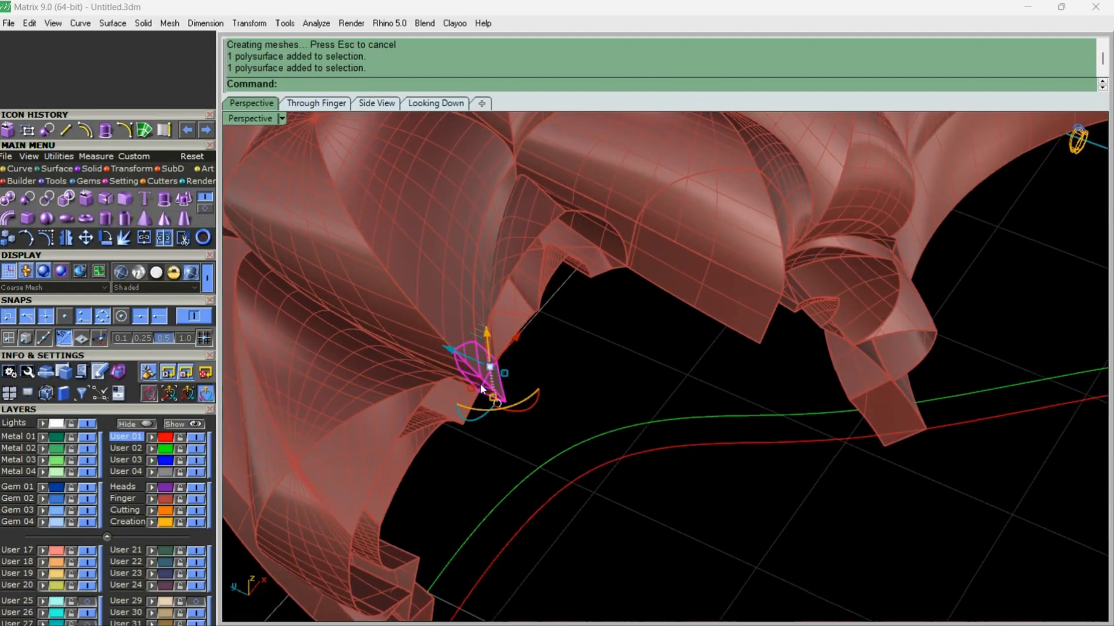
key("Delete")
left_click(527, 281)
right_click(527, 281)
left_click(717, 283)
key("Delete")
Step: Extrude the outer neck outline upward as a wall to one side only, with BothSides set to No
scroll(718, 286, "down", 6)
right_click_drag(718, 286, 481, 374)
scroll(548, 390, "up", 3)
scroll(567, 349, "up", 3)
scroll(462, 466, "up", 2)
left_click(462, 502)
left_click(149, 197)
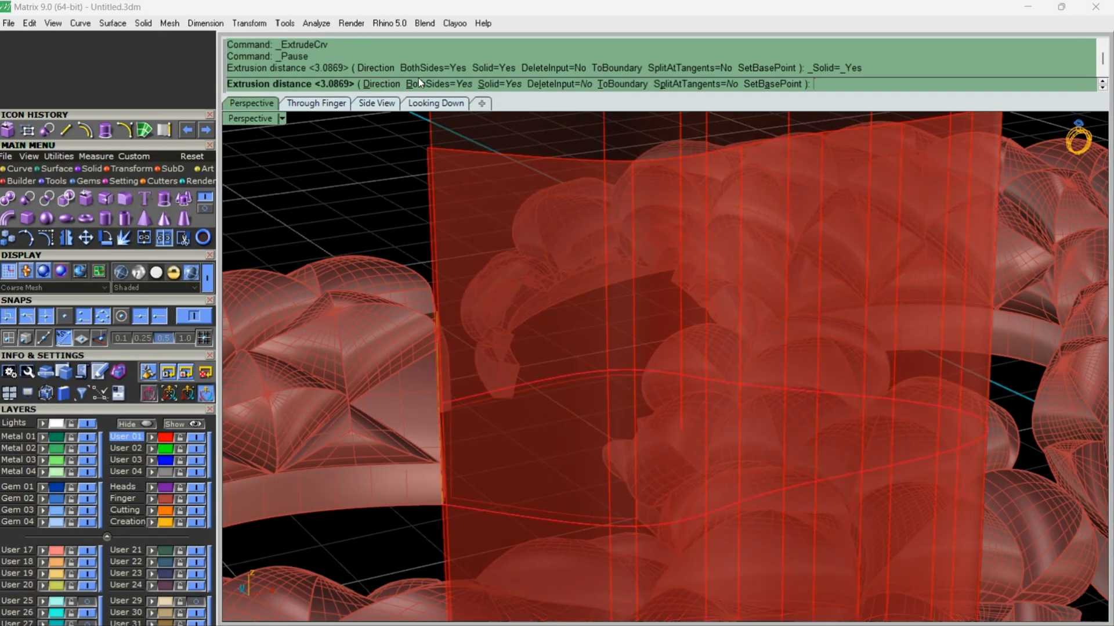
left_click(432, 83)
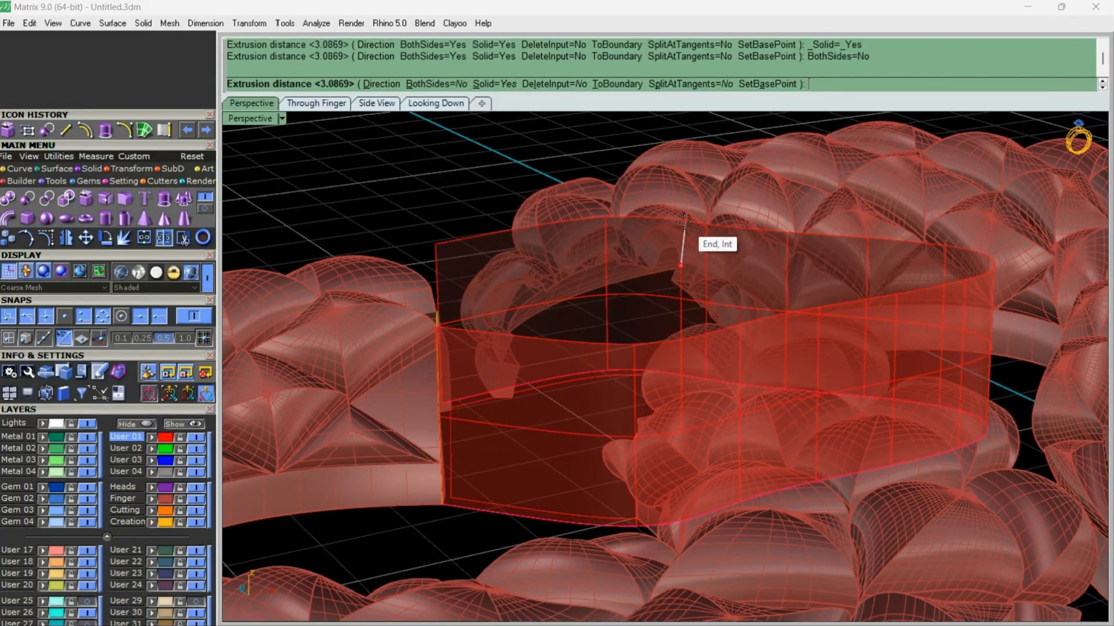
left_click(683, 227)
right_click_drag(500, 194, 716, 461)
right_click_drag(402, 430, 461, 301)
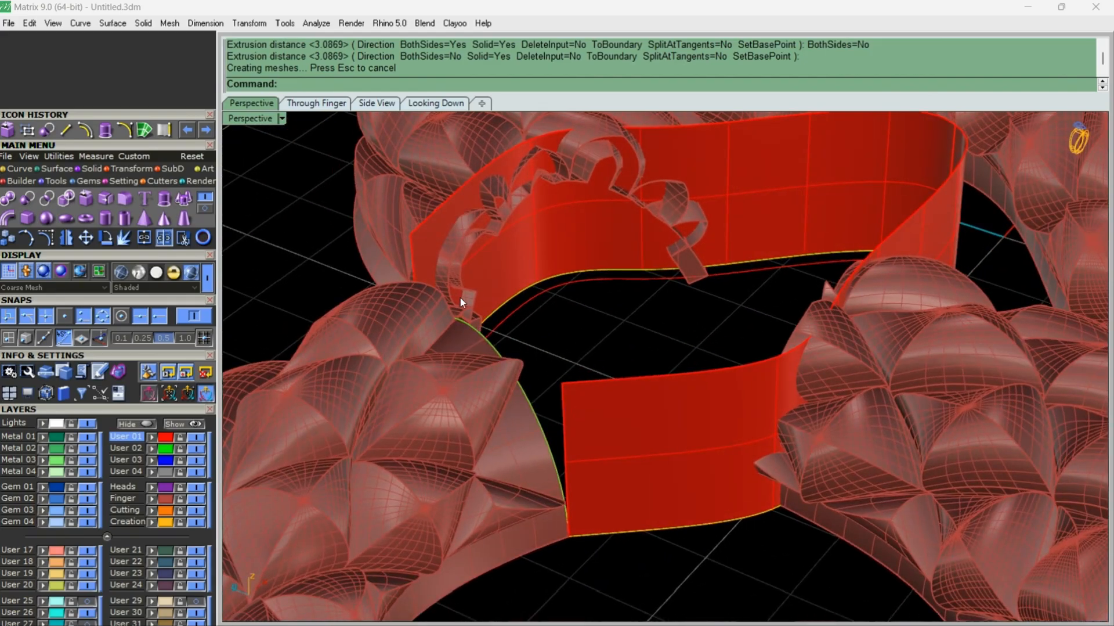
Step: Duplicate the two upper edges of the extruded wall and join them into one open curve
left_click(165, 128)
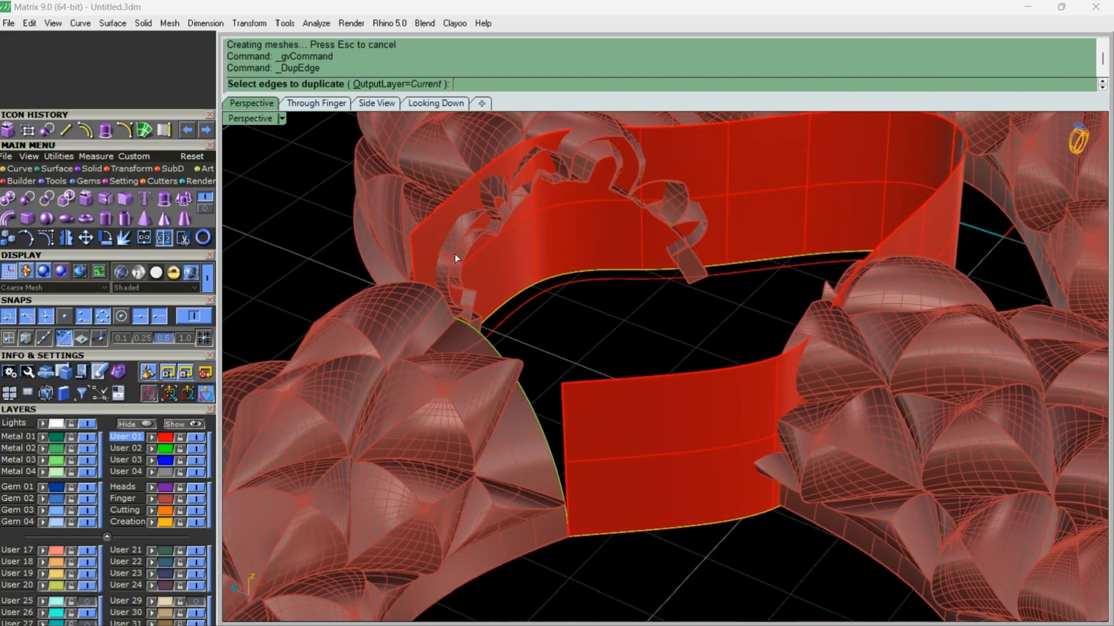
scroll(455, 250, "up", 3)
left_click(455, 242)
left_click(653, 436)
scroll(661, 406, "down", 3)
key("Return")
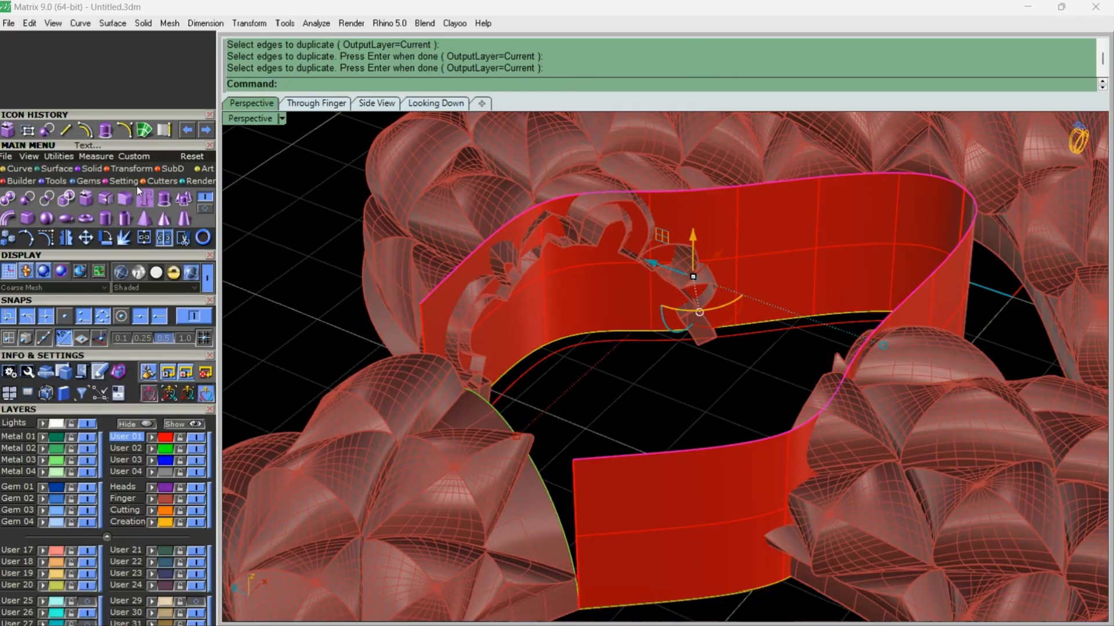
right_click_drag(666, 472, 625, 466)
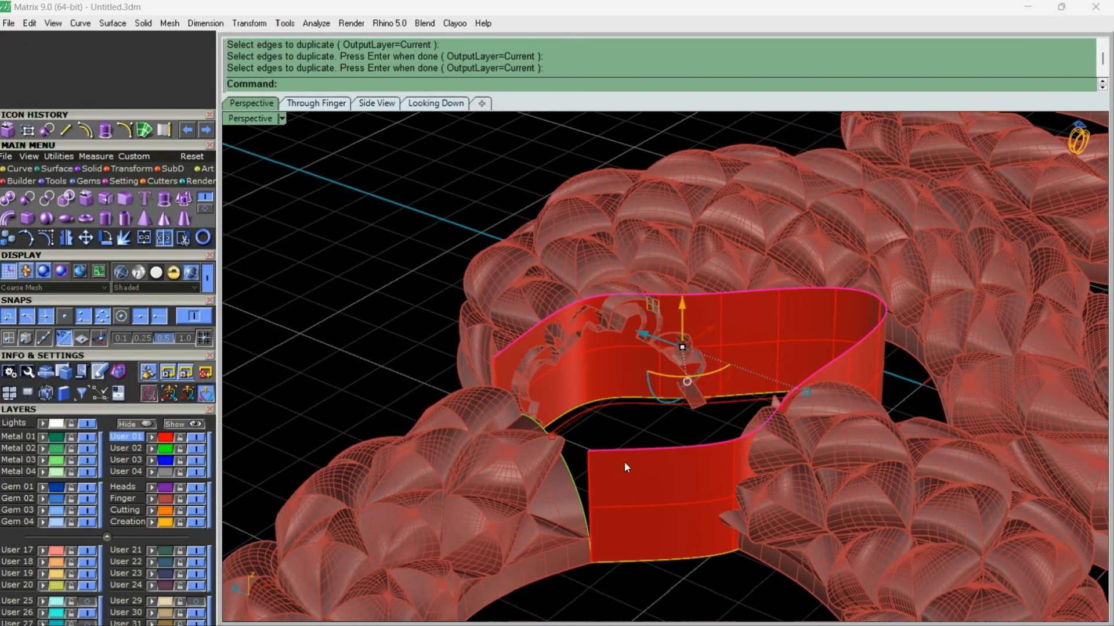
left_click(145, 237)
right_click_drag(668, 402, 581, 432)
left_click(646, 420)
right_click(646, 421)
left_click(361, 322)
Step: Hide the Finger layer and delete the inner closed outline curve
right_click_drag(522, 371, 510, 405)
scroll(537, 388, "up", 4)
left_click(198, 498)
scroll(579, 378, "down", 4)
right_click_drag(579, 378, 661, 429)
scroll(661, 464, "up", 4)
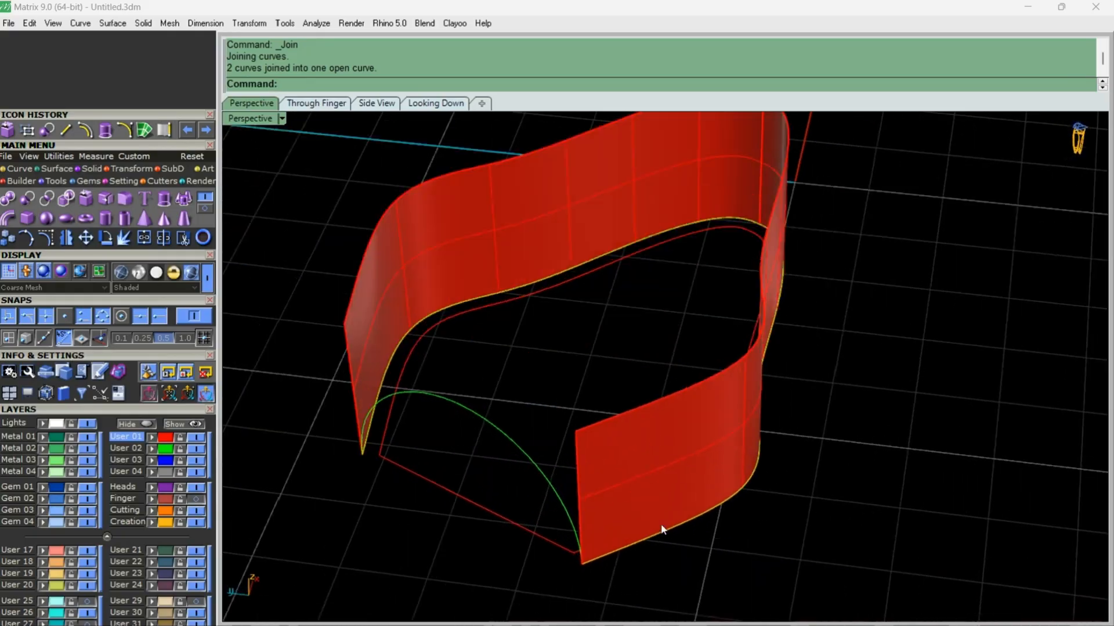
left_click(662, 527)
left_click(387, 455)
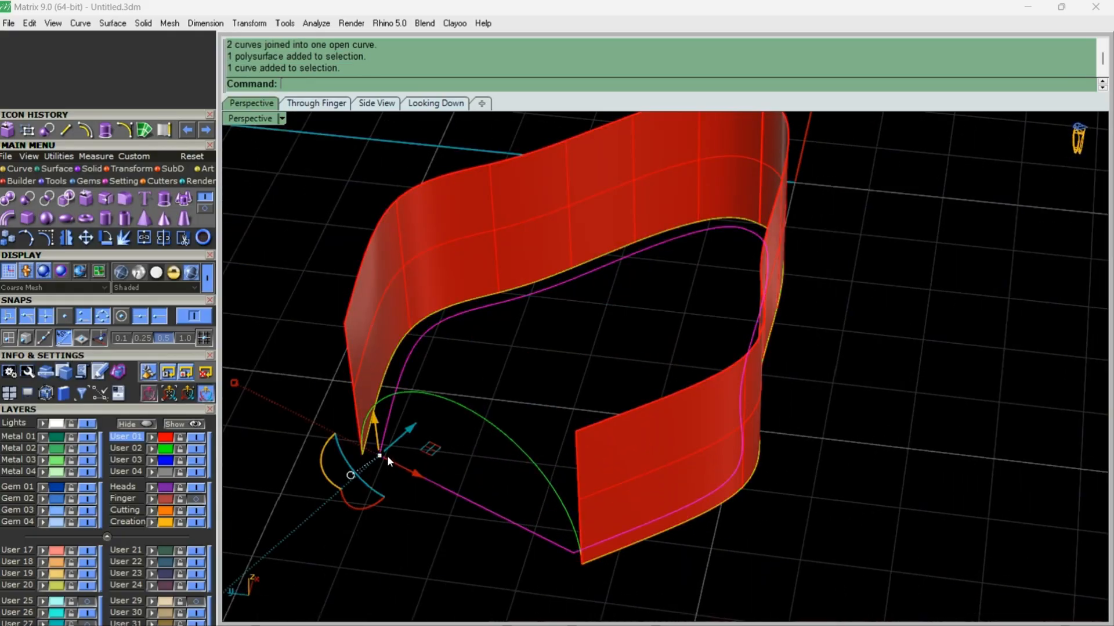
key("Delete")
right_click_drag(388, 455, 487, 458)
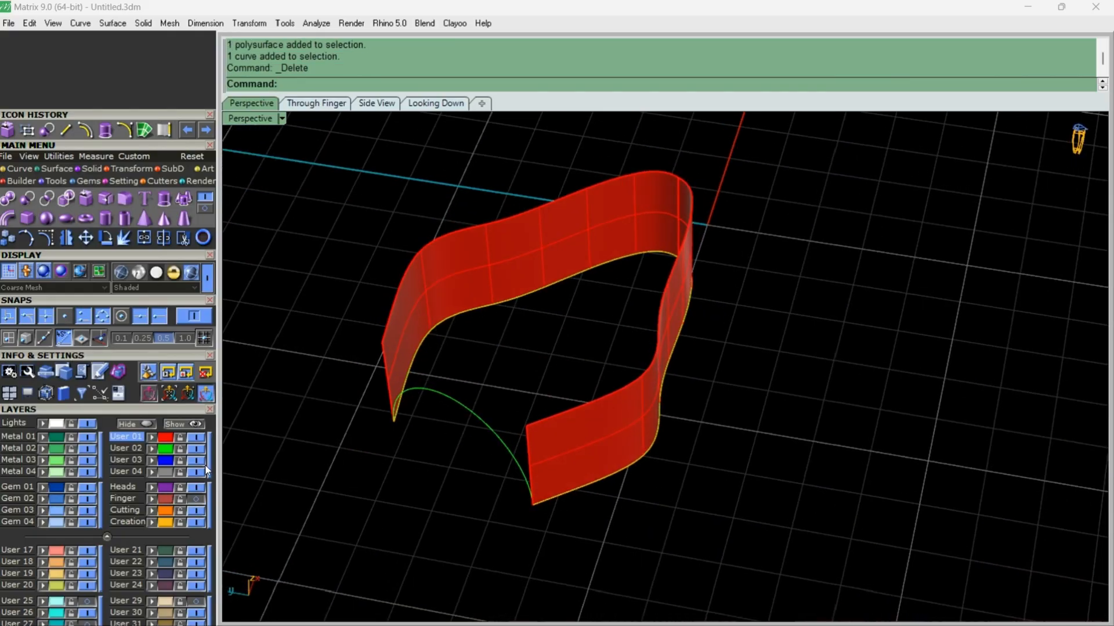
Step: Move the extruded wall to the Metal 04 layer and hide the User 02 layer
left_click(560, 440)
right_click_drag(439, 548, 493, 485)
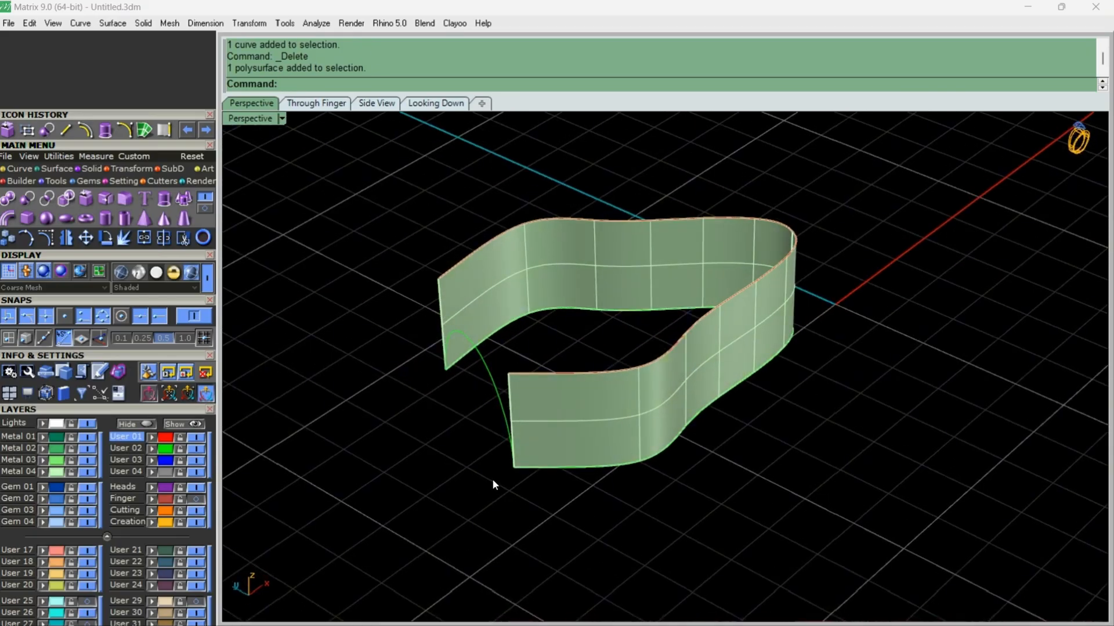
scroll(464, 418, "up", 2)
left_click(198, 448)
right_click_drag(478, 438, 450, 488)
scroll(390, 324, "up", 2)
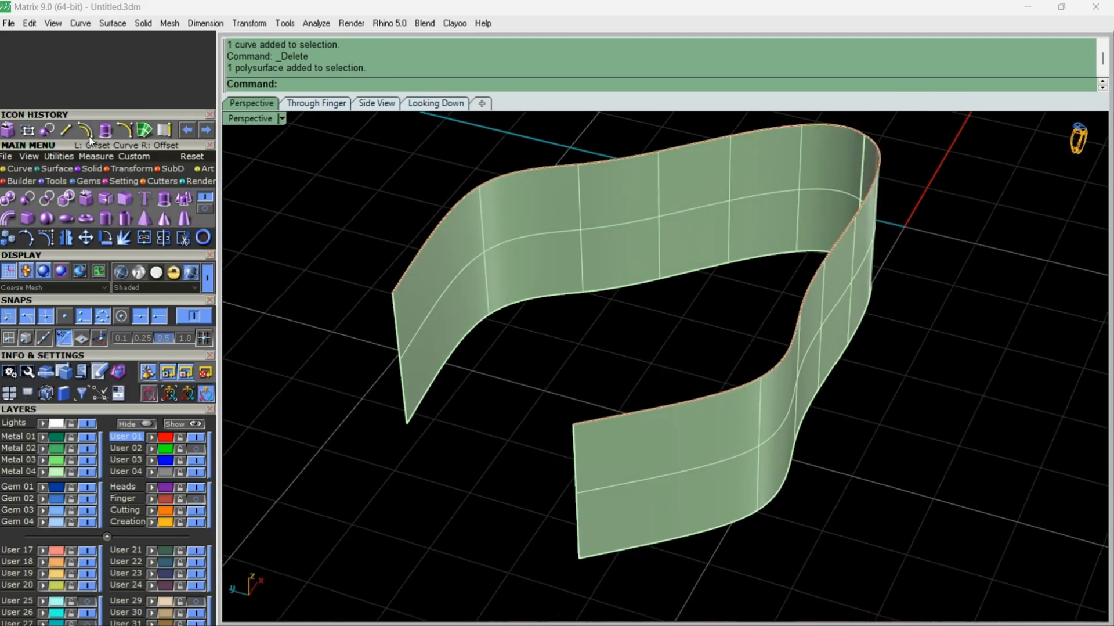
Step: Draw an upright arc between the two open ends of the upper outline, setting its start direction vertically
left_click(26, 169)
left_click(144, 198)
left_click(392, 292)
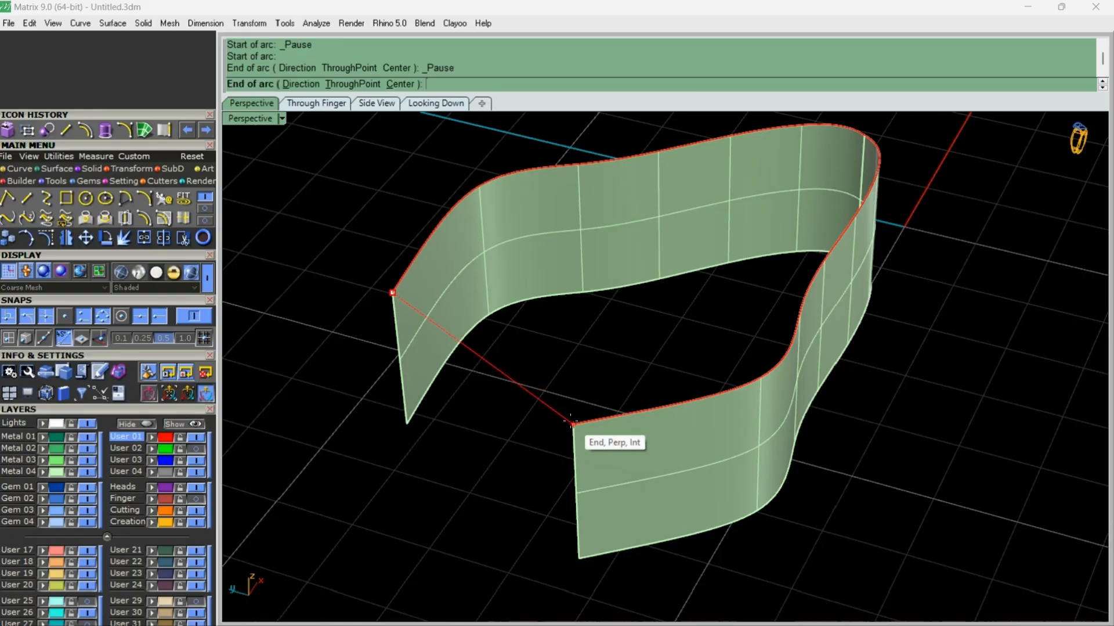
left_click(573, 424)
left_click(306, 83)
left_click(316, 103)
left_click(435, 103)
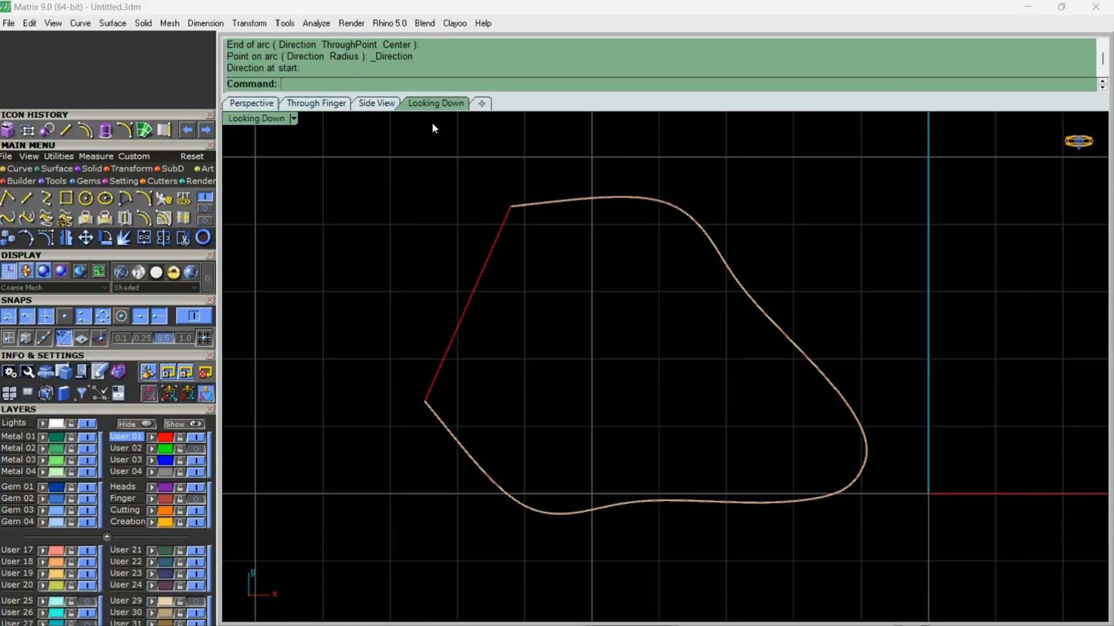
right_click(692, 210)
left_click(702, 227)
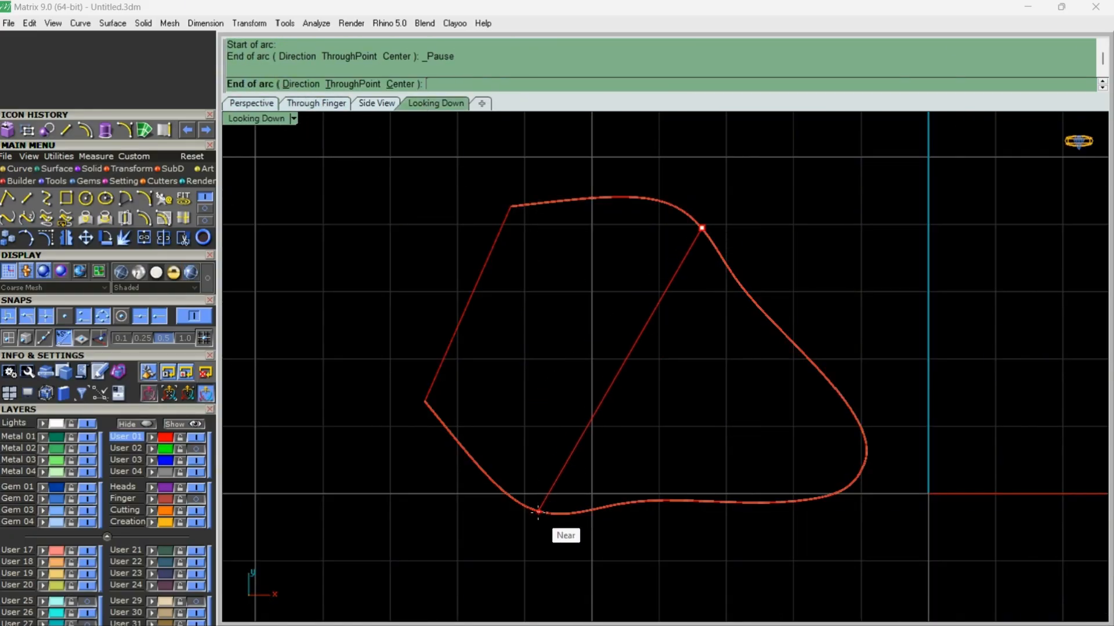
left_click(542, 511)
key("Escape")
right_click_drag(529, 508, 525, 513)
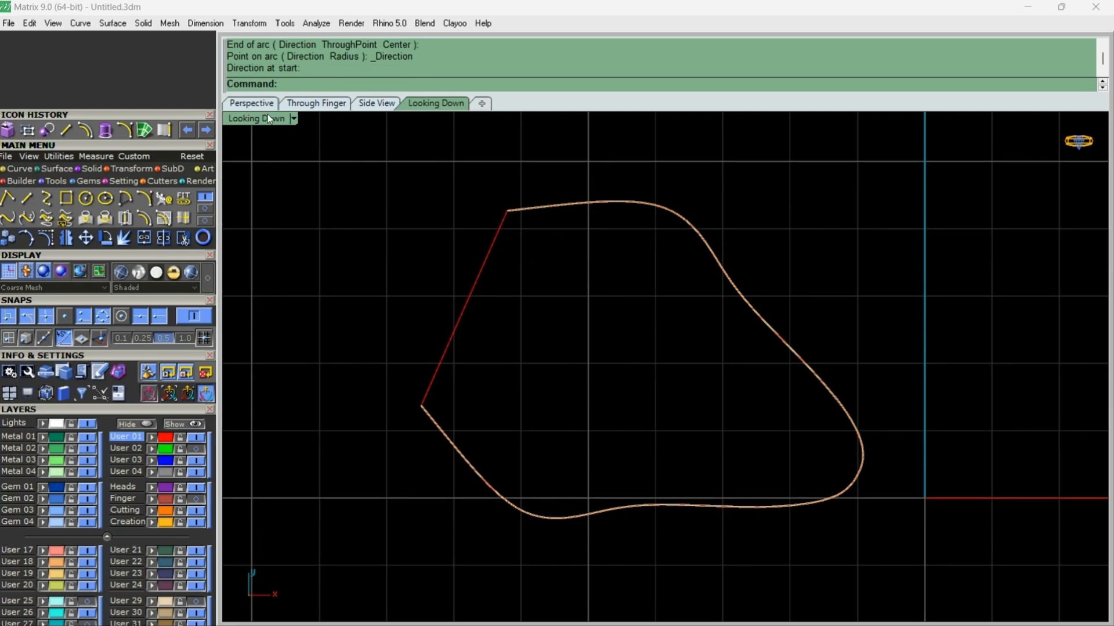
Step: Hide the Metal 04 layer and draw two more upright arcs across the outline, through its middle and near its rounded tip
left_click(253, 104)
right_click_drag(644, 464, 560, 461)
left_click(87, 471)
right_click(708, 447)
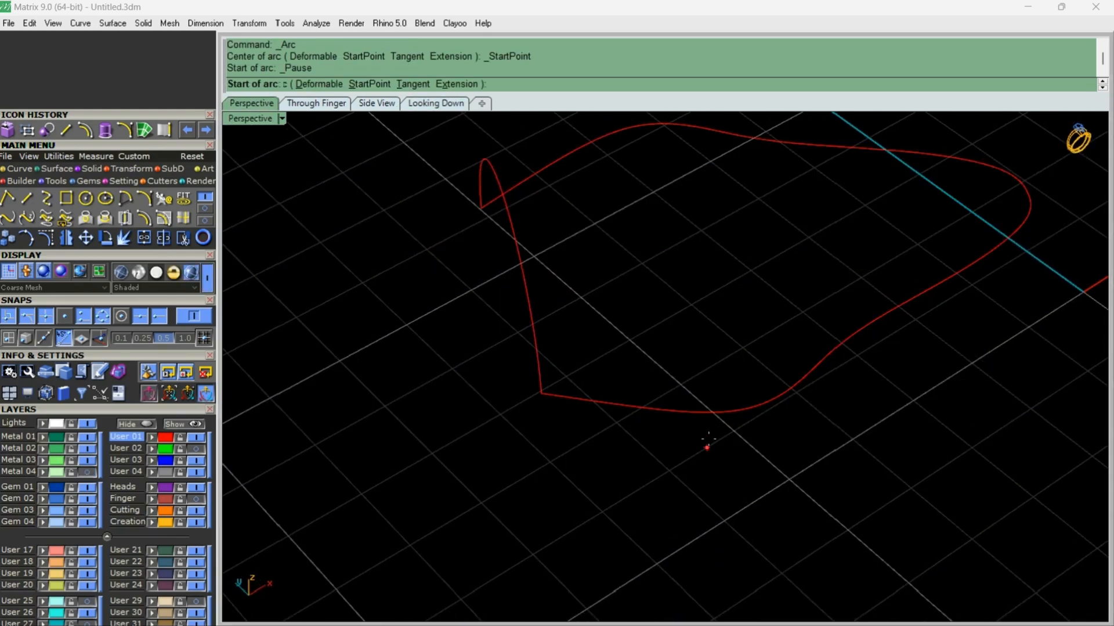
left_click(753, 410)
left_click(666, 124)
key("ctrl+Tab")
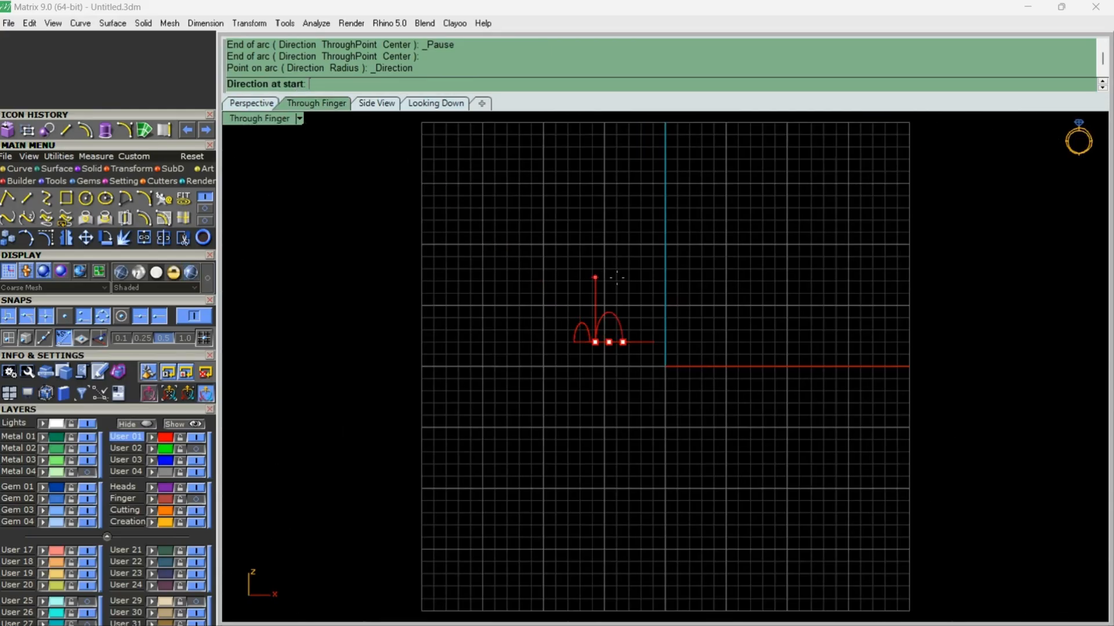
left_click(446, 104)
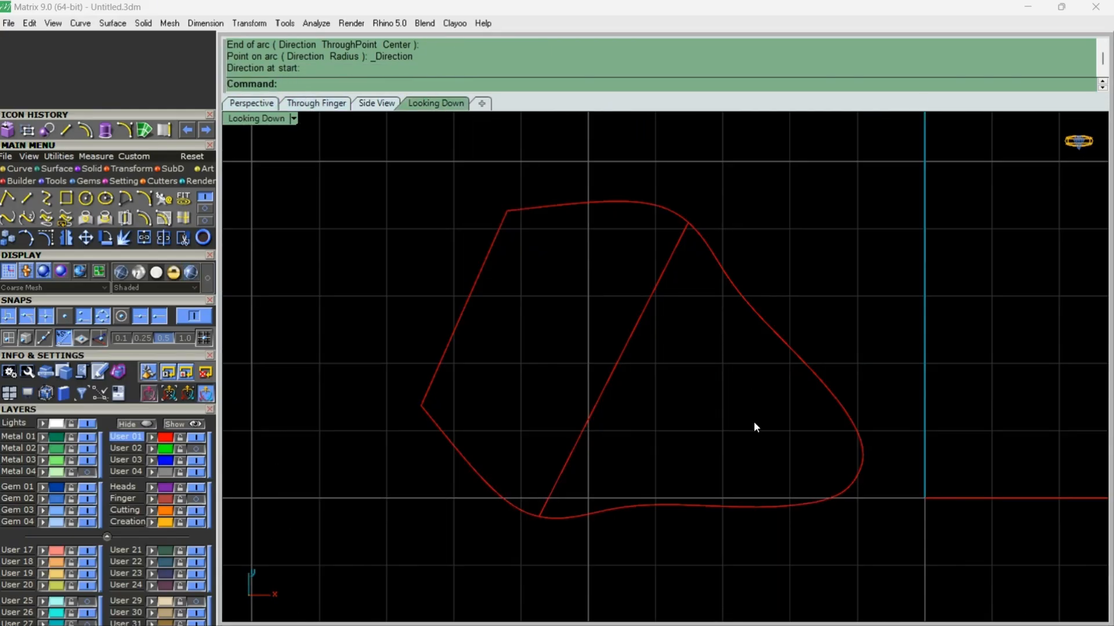
left_click(828, 387)
key("ctrl+Tab")
Step: Lower the crown of the middle arc strongly and the arc at the outline's open end slightly
left_click(600, 343)
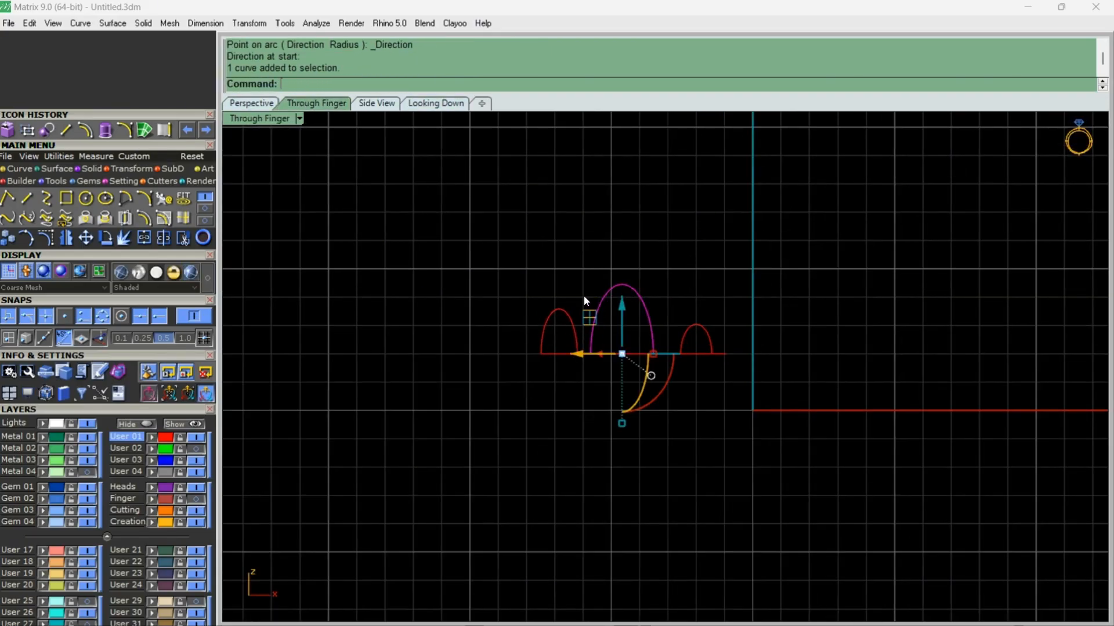
scroll(454, 291, "up", 6)
left_click(45, 238)
left_click_drag(771, 237, 771, 297)
left_click(672, 342)
key("F10")
left_click_drag(652, 278, 652, 288)
key("Escape")
key("Escape")
Step: Lower the middle arc's top centre control point and raise its two shoulder points to form a double-humped profile
left_click(783, 340)
scroll(770, 342, "up", 4)
key("F10")
left_click(769, 337)
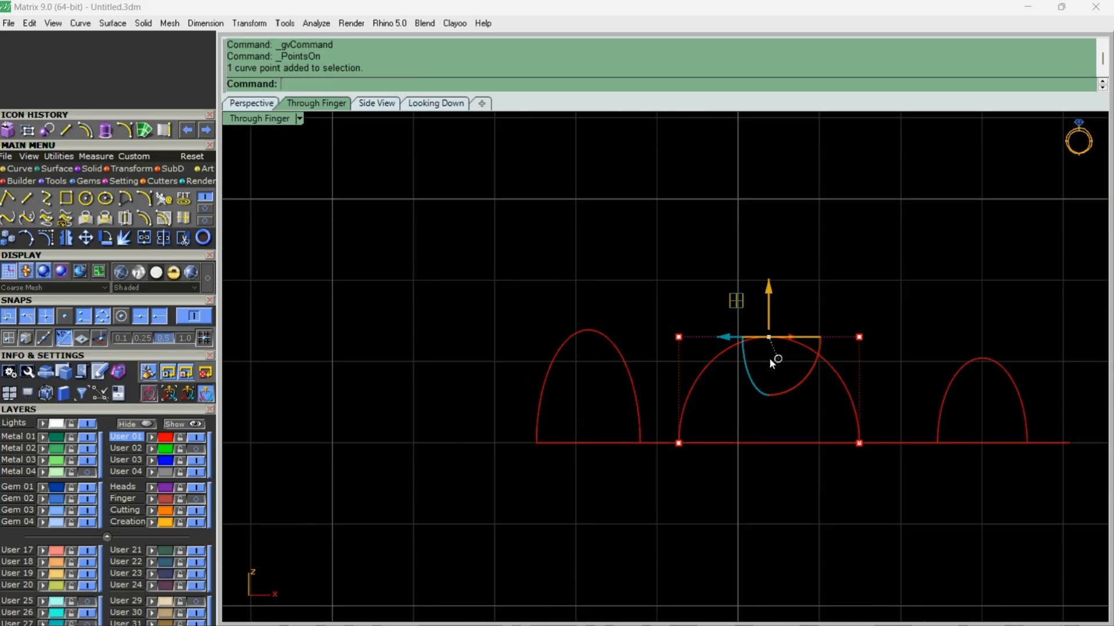
left_click_drag(769, 290, 769, 321)
left_click_drag(868, 314, 667, 347)
left_click_drag(748, 300, 748, 281)
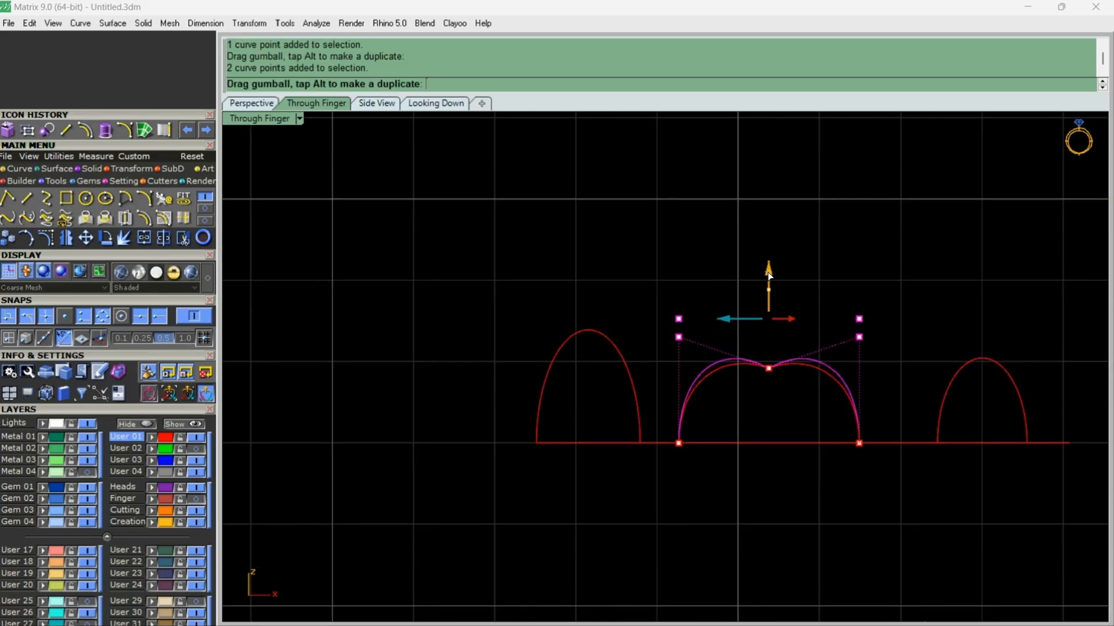
Step: Lower the top centre control point of the arc at the outline's open end to dent its crown
left_click(611, 349)
key("F10")
left_click_drag(589, 297, 589, 332)
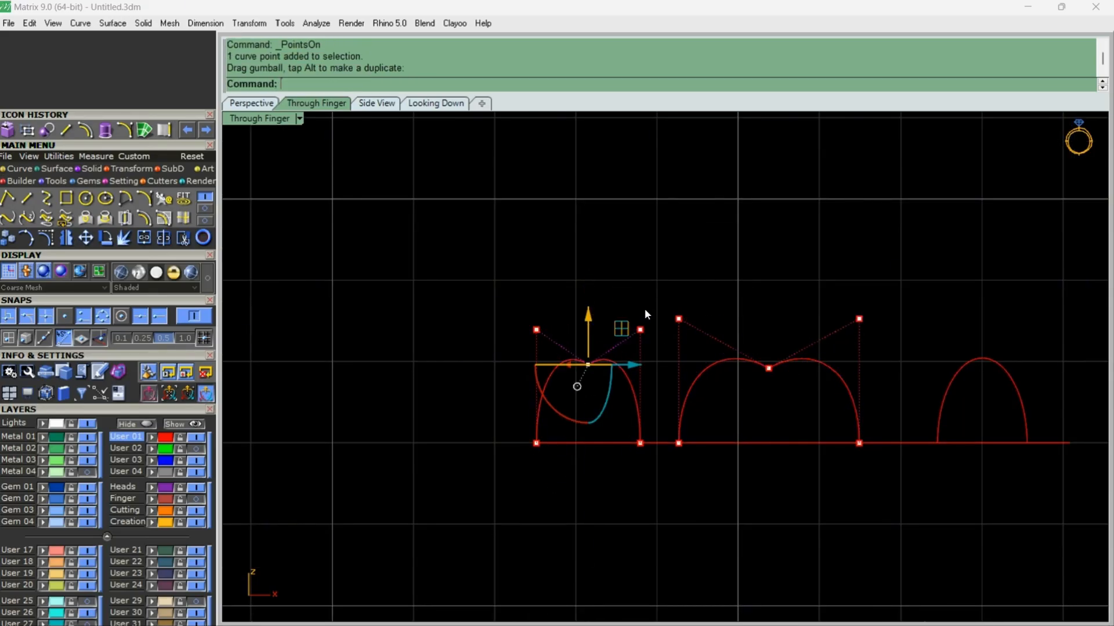
Step: Raise the two shoulder control points of the arc at the outline's open end slightly
left_click_drag(649, 311, 526, 343)
left_click_drag(588, 291, 589, 284)
key("Escape")
Step: Reshape the arc near the rounded tip into a double-humped profile by lowering its top centre control point and raising its shoulder points
right_click_drag(982, 351, 916, 350)
scroll(915, 349, "up", 2)
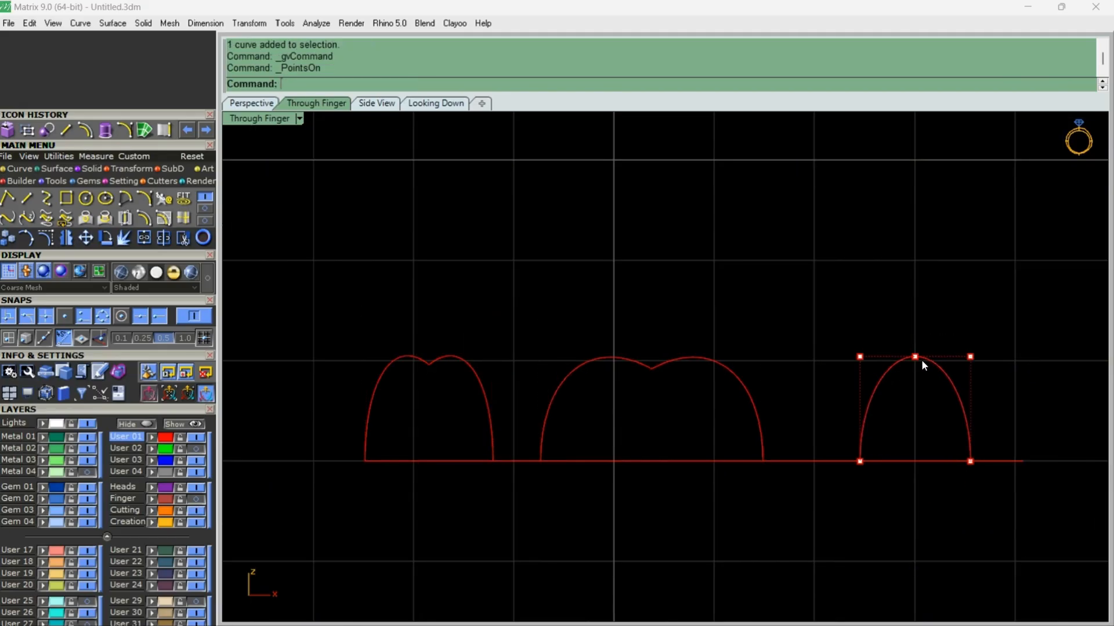
scroll(927, 339, "up", 4)
left_click(908, 369)
left_click_drag(907, 336, 907, 390)
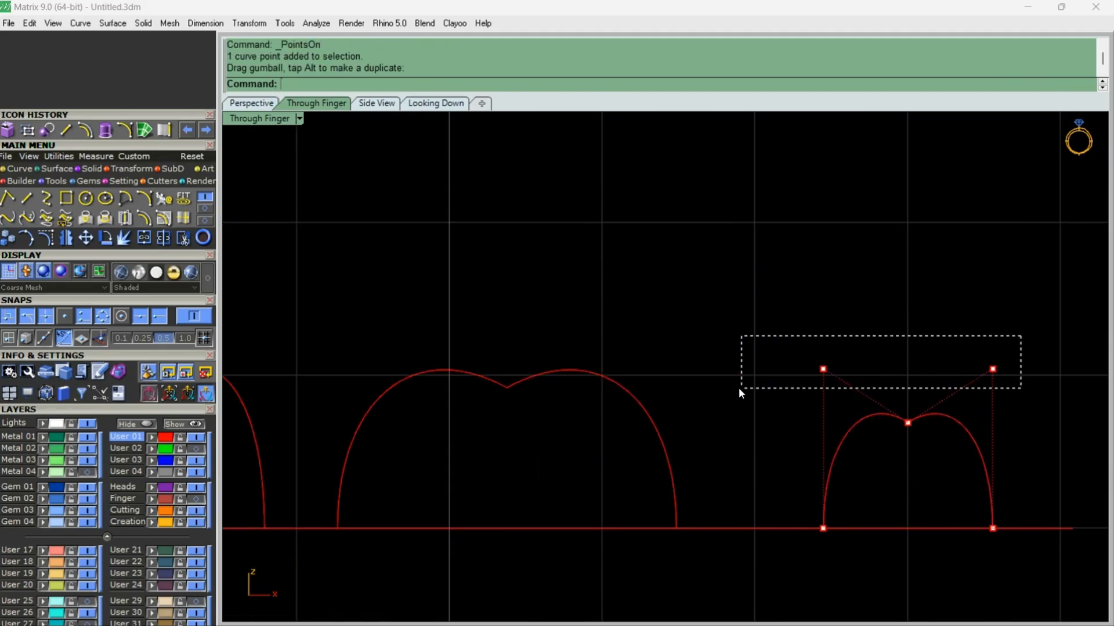
left_click_drag(739, 387, 739, 388)
left_click_drag(908, 322, 907, 288)
scroll(808, 355, "down", 6)
key("Escape")
key("Escape")
Step: Split the head outline curve at its rounded tip into two side pieces
left_click(264, 104)
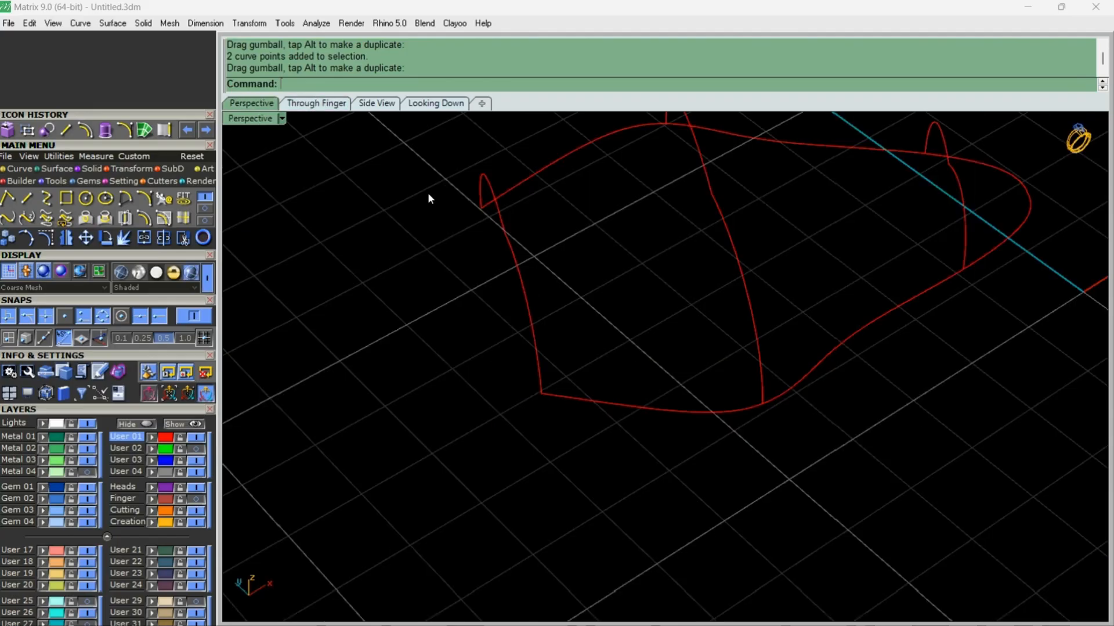
scroll(755, 371, "down", 3)
right_click_drag(859, 325, 720, 432)
left_click(743, 443)
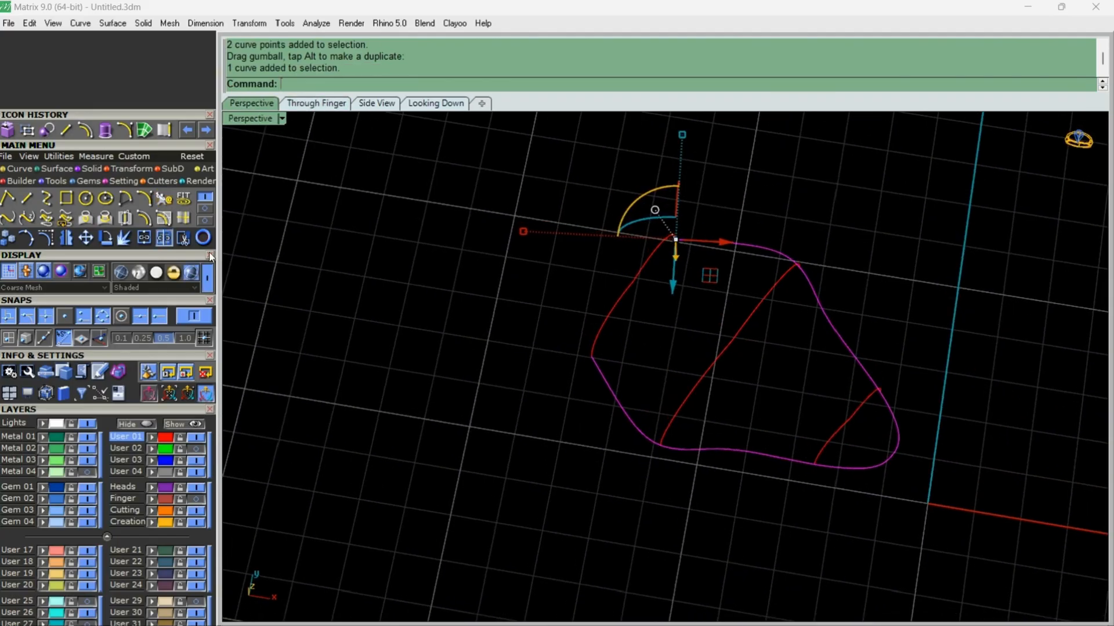
left_click(165, 238)
left_click(893, 455)
key("Return")
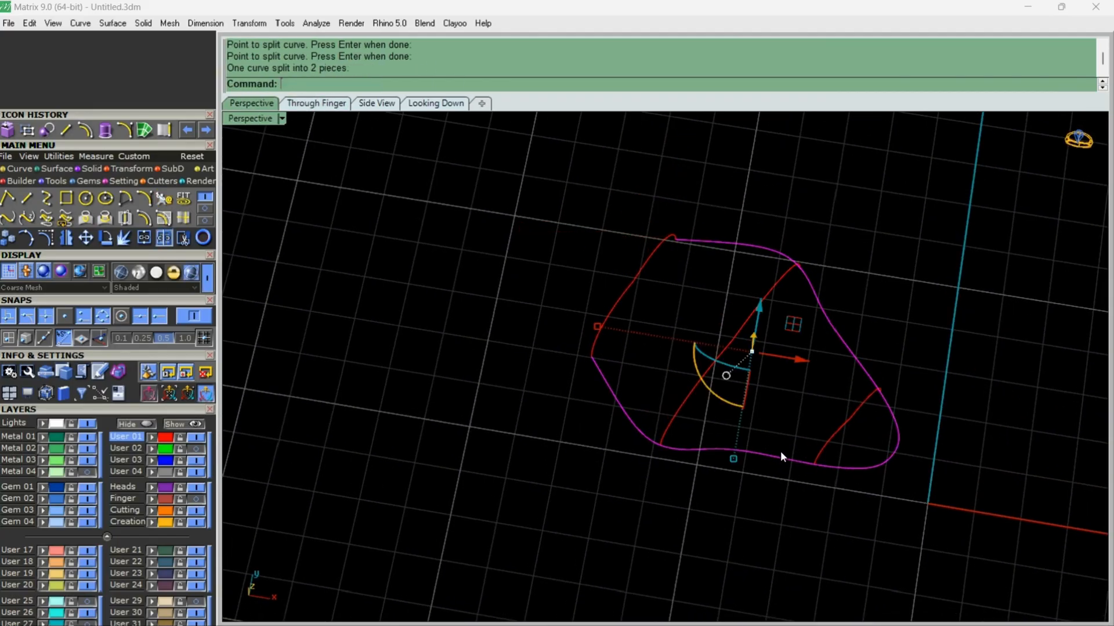
left_click(145, 131)
left_click(702, 240)
key("Escape")
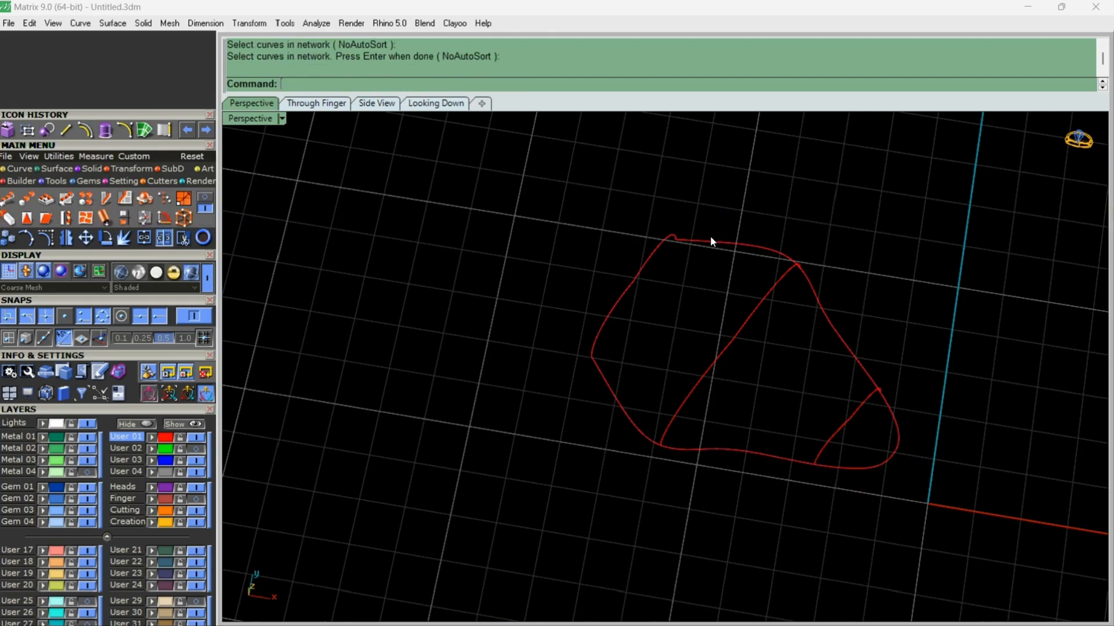
Step: Create a network surface for the head from the split outline pieces and the three arched profile curves
right_click(712, 241)
left_click(711, 241)
left_click(841, 426)
key("Return")
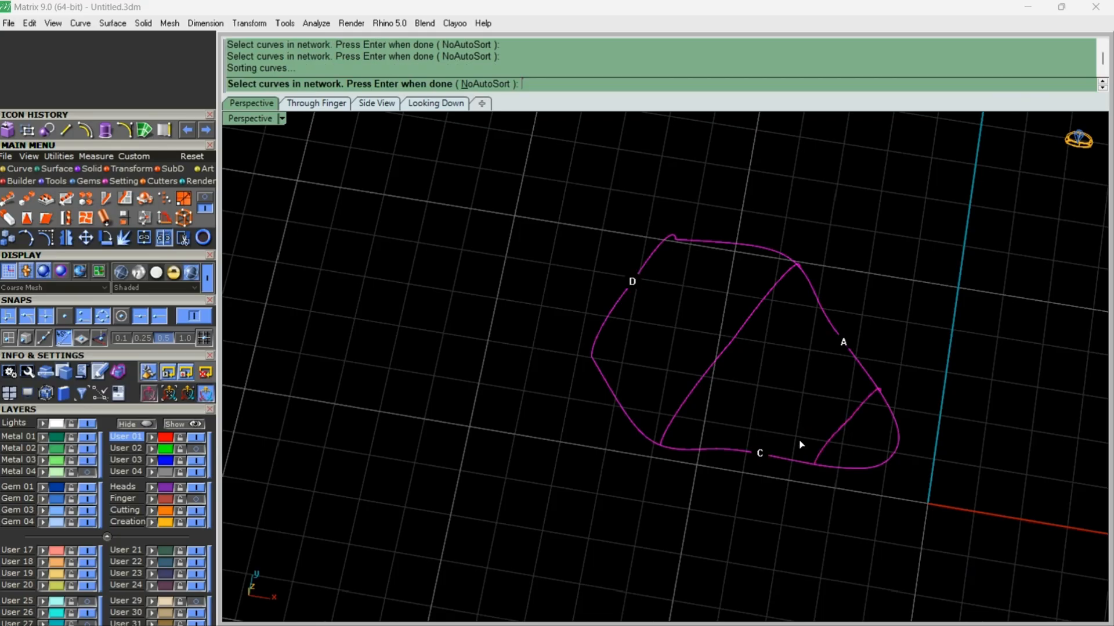
key("Return")
mouse_move(800, 445)
right_mouse_down()
mouse_move(562, 443)
mouse_move(798, 448)
right_mouse_up()
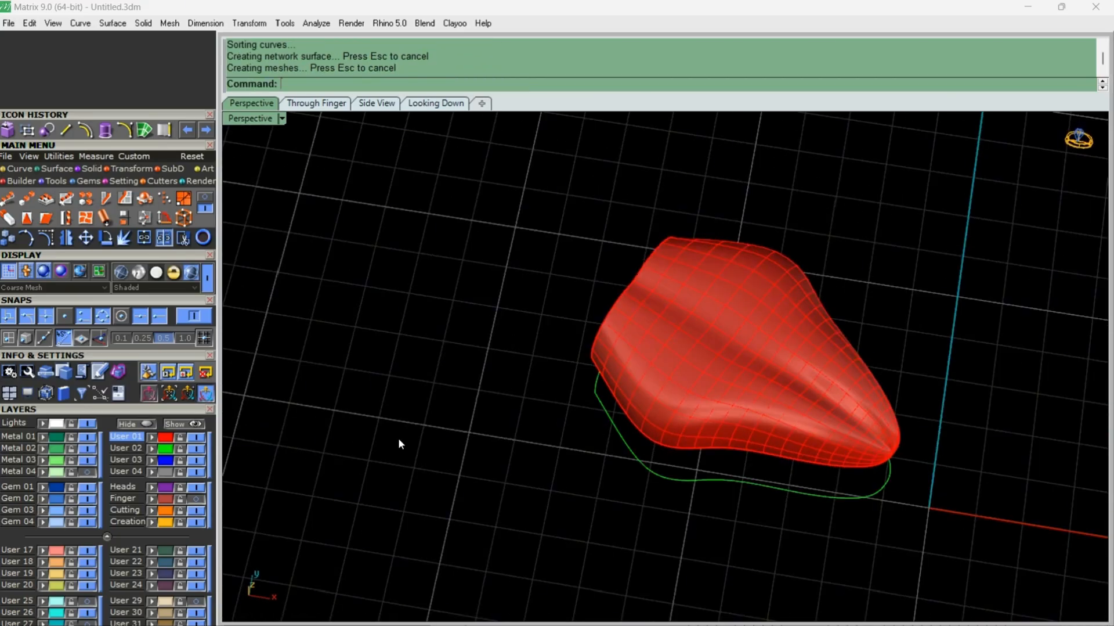
Step: Hide the User 02 layer and show the Finger layer with the snake body around the head
scroll(398, 438, "down", 6)
left_click(196, 448)
left_click(196, 498)
scroll(580, 476, "up", 4)
right_click_drag(644, 458, 756, 377)
scroll(627, 406, "up", 5)
Step: Try lowering the head surface relative to the snake body, then undo the move
left_click(670, 368)
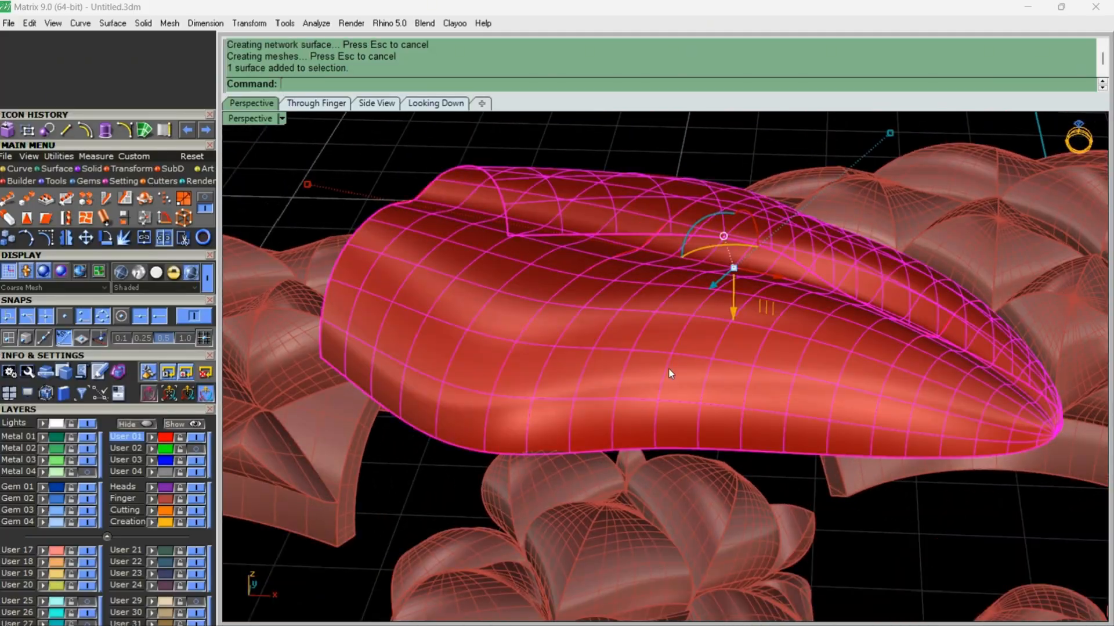
right_click_drag(669, 368, 652, 390)
left_click_drag(734, 315, 746, 389)
left_click(704, 232)
right_click_drag(704, 233, 668, 426)
scroll(753, 408, "down", 4)
scroll(756, 410, "up", 2)
scroll(755, 409, "down", 2)
scroll(763, 435, "up", 3)
scroll(667, 426, "up", 3)
key("ctrl+z")
Step: Assign the head surface to the Finger layer and clear the selection
scroll(559, 481, "down", 3)
left_click(559, 481)
right_click_drag(559, 480, 548, 392)
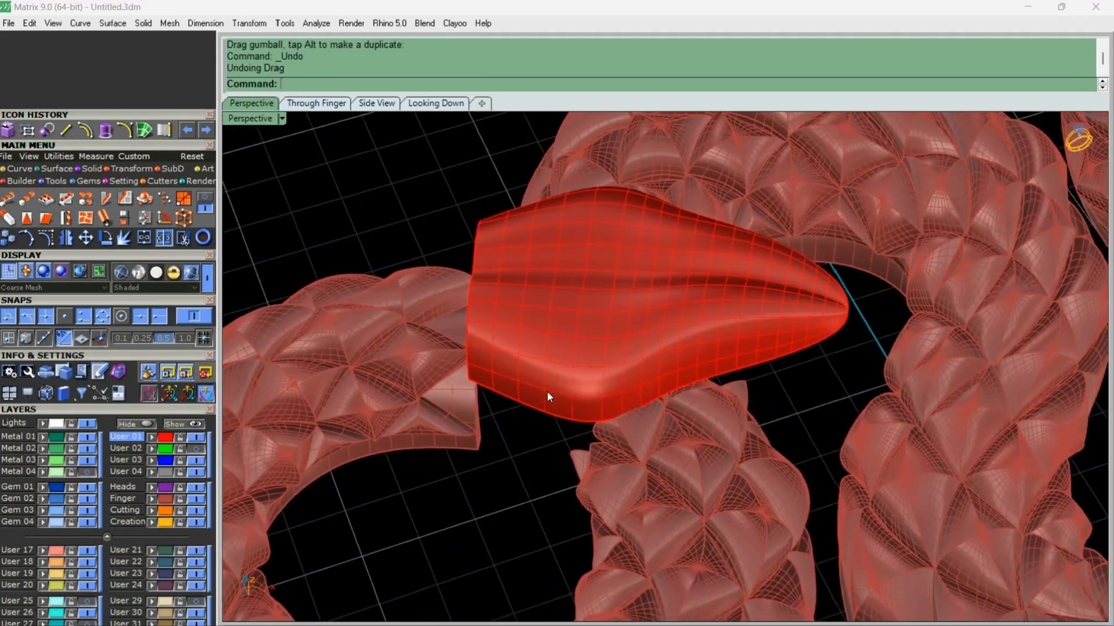
left_click(543, 365)
left_click(155, 498)
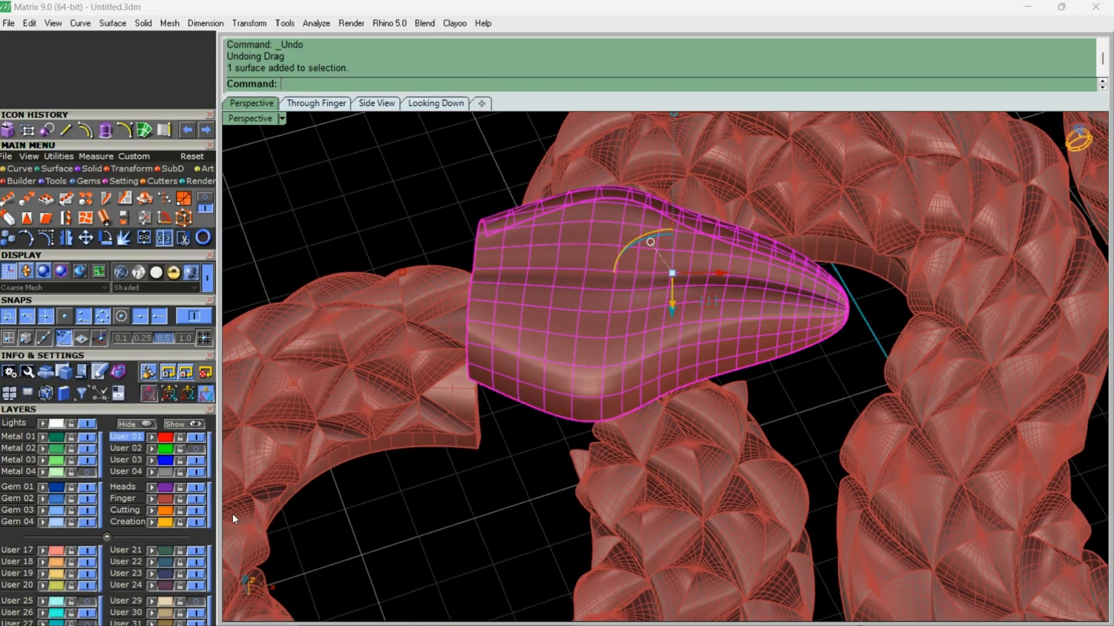
left_click(232, 513)
Step: Show the User 02 and Metal 04 layers again
left_click(196, 450)
right_click_drag(586, 499, 607, 485)
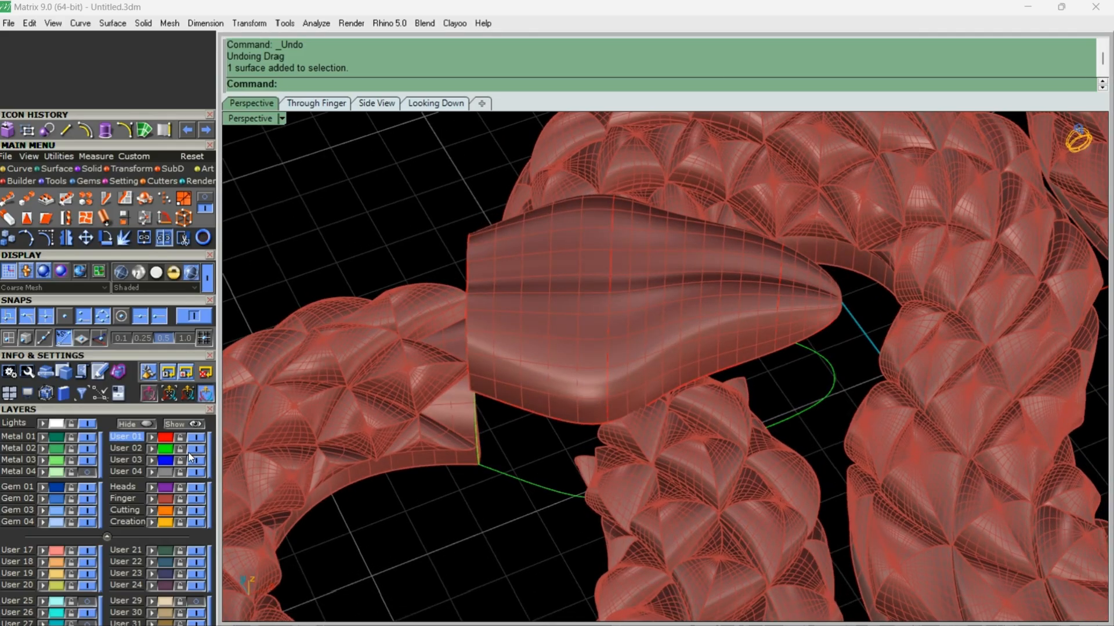
left_click(91, 475)
right_click_drag(573, 432, 609, 403)
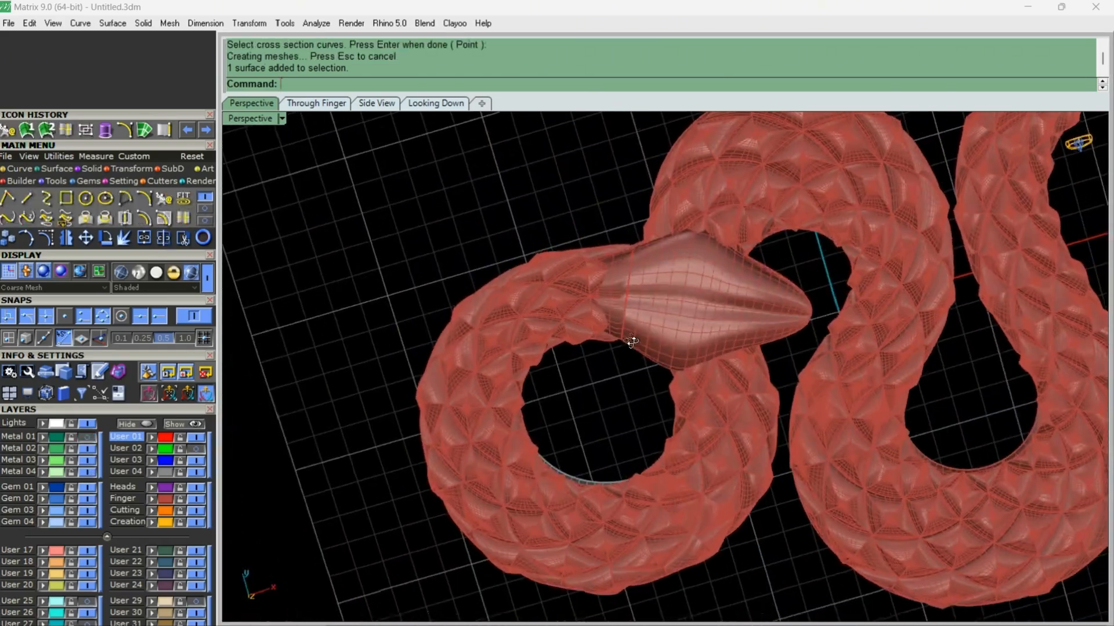
scroll(632, 341, "down", 2)
right_click_drag(632, 341, 597, 405)
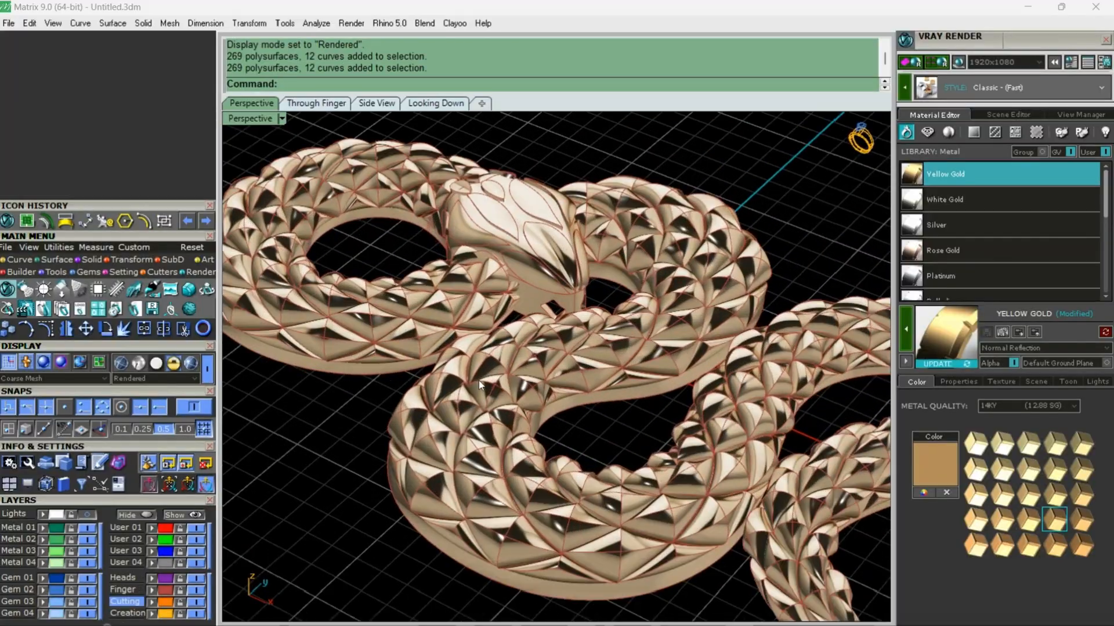